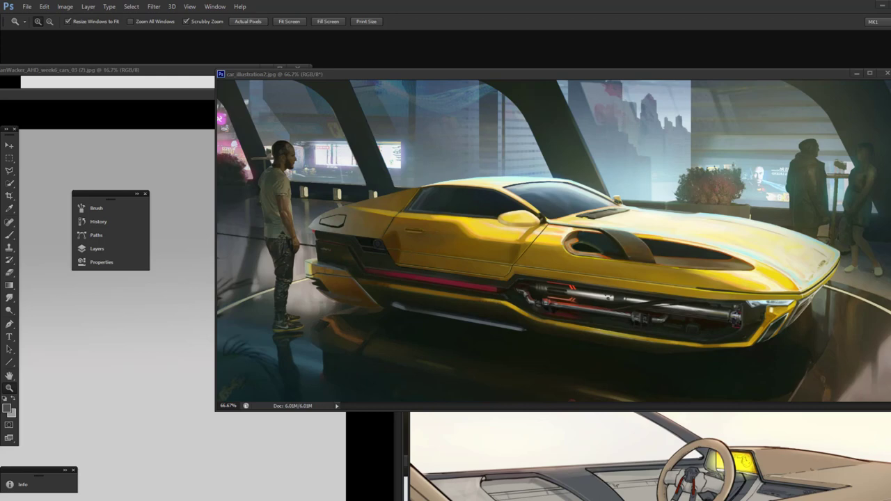
- Move the car_illustration2.jpg window and the floating Brush, History and Layers panel group so the whole yellow car illustration is unobstructed
{"action": "left_click_drag", "start_coordinate": [343, 74], "coordinate": [288, 52]}
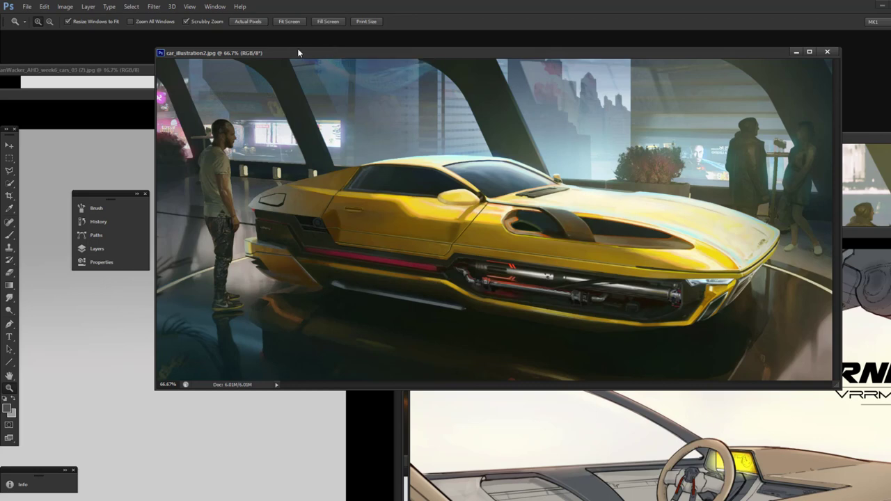
{"action": "mouse_move", "coordinate": [302, 54]}
{"action": "left_mouse_down"}
{"action": "mouse_move", "coordinate": [315, 52]}
{"action": "mouse_move", "coordinate": [305, 58]}
{"action": "left_mouse_up"}
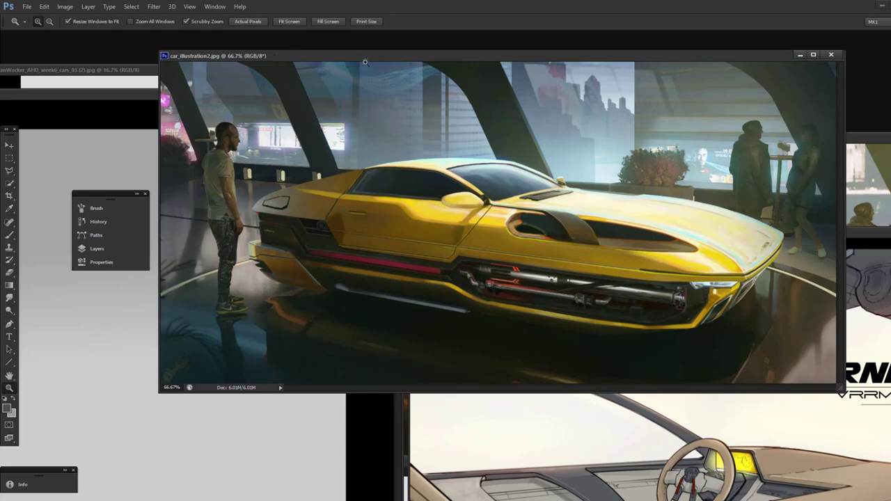
{"action": "left_click_drag", "start_coordinate": [369, 56], "coordinate": [367, 67]}
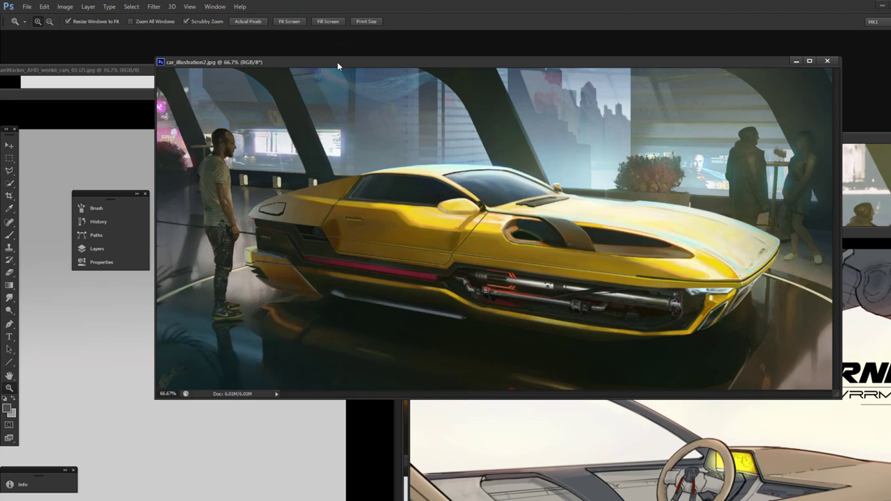
{"action": "mouse_move", "coordinate": [337, 62]}
{"action": "left_mouse_down"}
{"action": "mouse_move", "coordinate": [344, 60]}
{"action": "mouse_move", "coordinate": [339, 67]}
{"action": "left_mouse_up"}
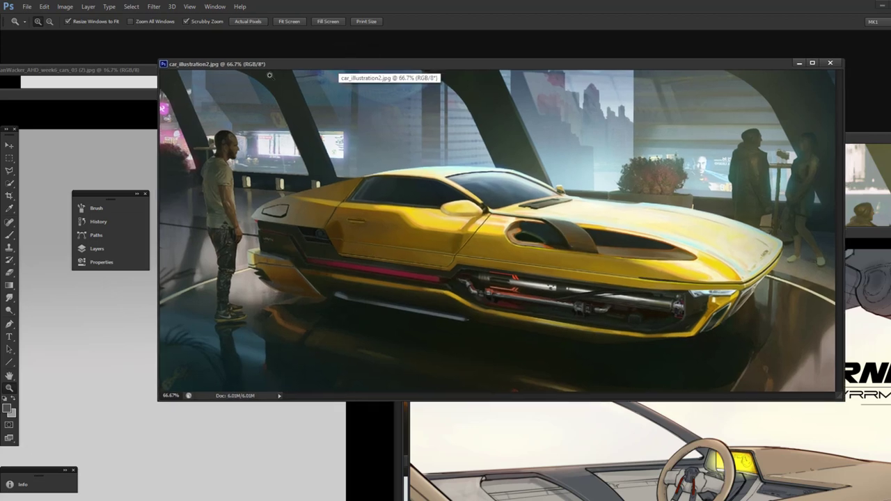
{"action": "mouse_move", "coordinate": [277, 62]}
{"action": "left_mouse_down"}
{"action": "mouse_move", "coordinate": [280, 80]}
{"action": "mouse_move", "coordinate": [280, 65]}
{"action": "left_mouse_up"}
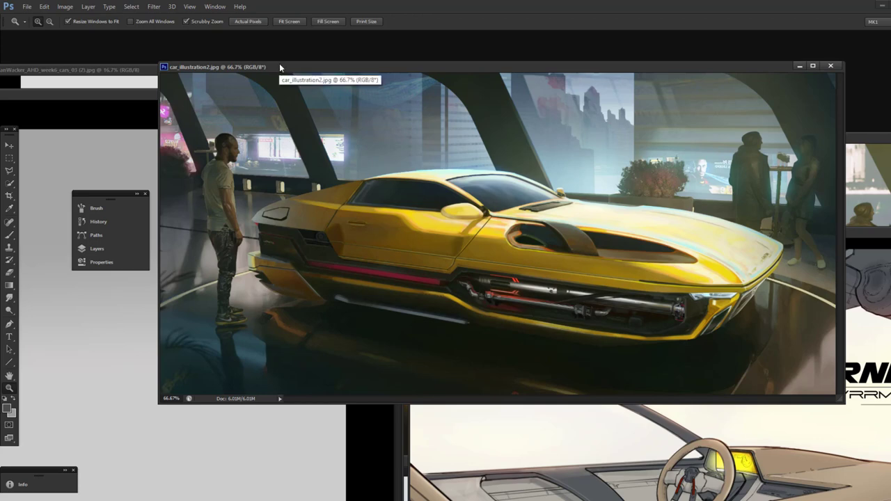
{"action": "left_click_drag", "start_coordinate": [281, 64], "coordinate": [284, 62]}
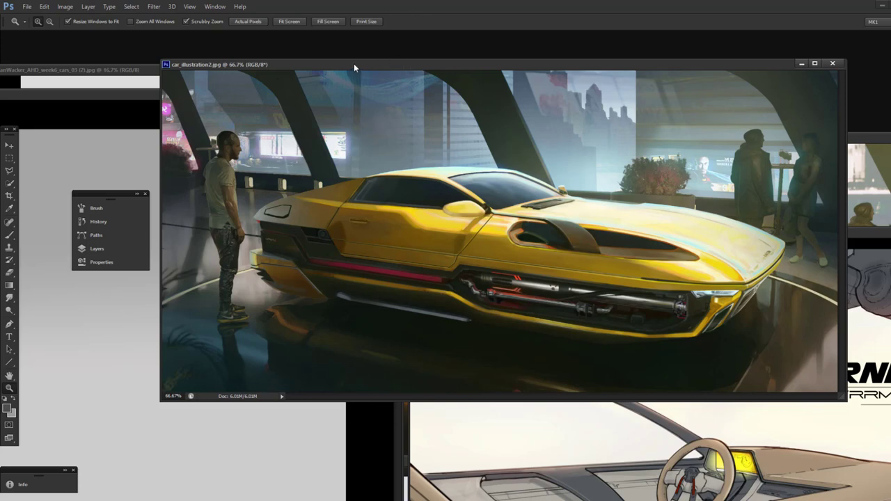
{"action": "left_click_drag", "start_coordinate": [353, 63], "coordinate": [293, 41]}
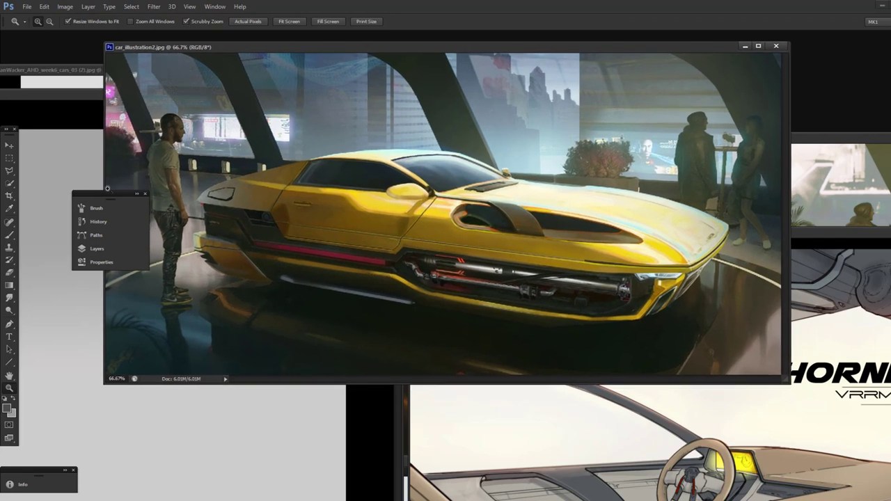
{"action": "mouse_move", "coordinate": [109, 193]}
{"action": "left_mouse_down"}
{"action": "mouse_move", "coordinate": [80, 278]}
{"action": "mouse_move", "coordinate": [94, 359]}
{"action": "mouse_move", "coordinate": [76, 364]}
{"action": "left_mouse_up"}
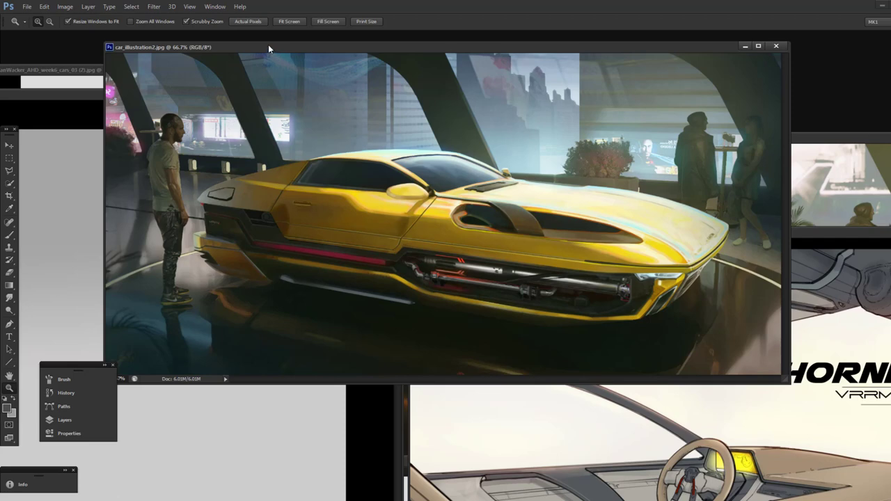
{"action": "left_click_drag", "start_coordinate": [268, 46], "coordinate": [215, 48]}
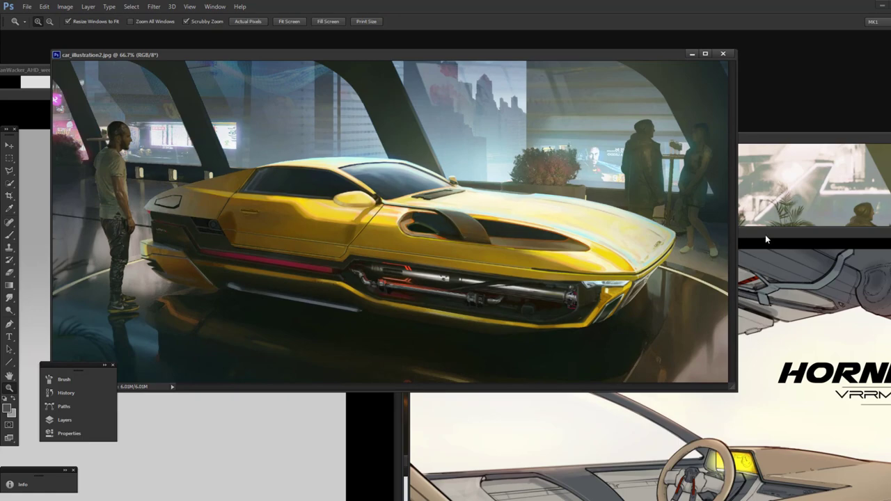
- Shift the interior and yellow car illustration windows aside and bring the car_render.png window forward for viewing
{"action": "left_click_drag", "start_coordinate": [766, 235], "coordinate": [636, 349]}
{"action": "left_click_drag", "start_coordinate": [504, 57], "coordinate": [443, 57]}
{"action": "left_click_drag", "start_coordinate": [713, 144], "coordinate": [449, 78]}
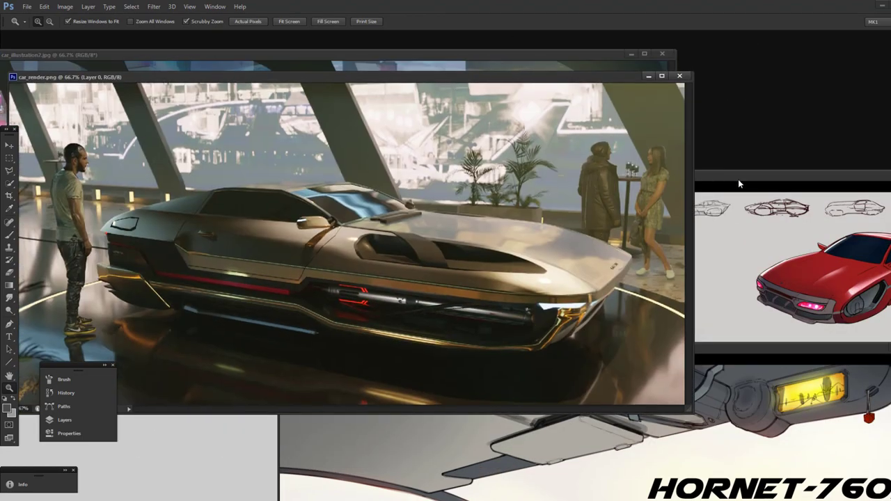
- Bring the exploration.jpg sheet and the Hornet-760Z interior drawing forward in turn and move the windows to view them
{"action": "left_click_drag", "start_coordinate": [738, 179], "coordinate": [420, 71]}
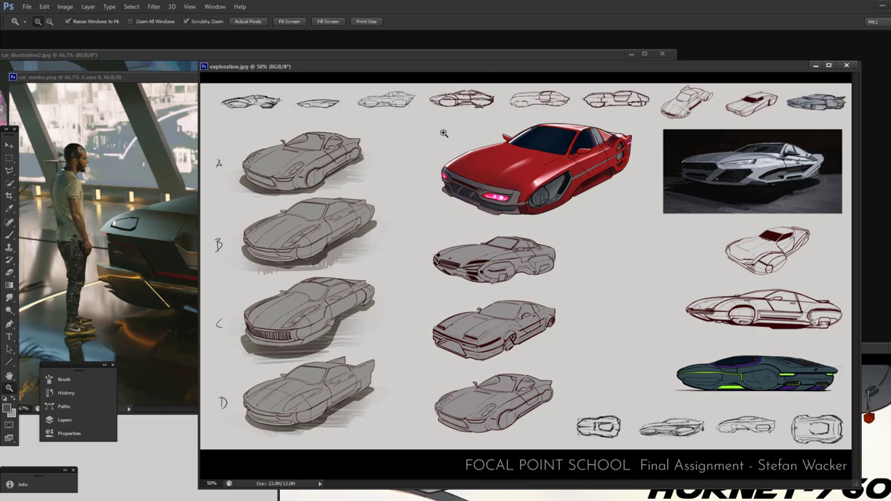
{"action": "left_click_drag", "start_coordinate": [500, 65], "coordinate": [448, 165]}
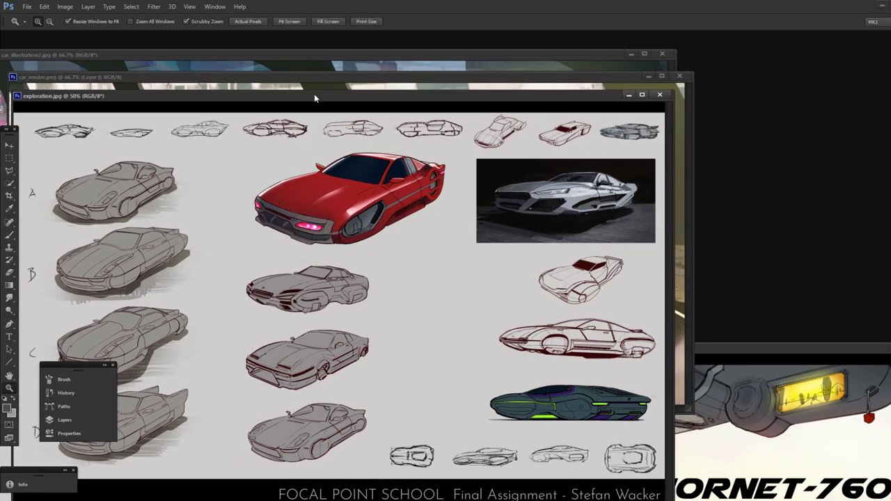
{"action": "left_click_drag", "start_coordinate": [314, 94], "coordinate": [233, 325]}
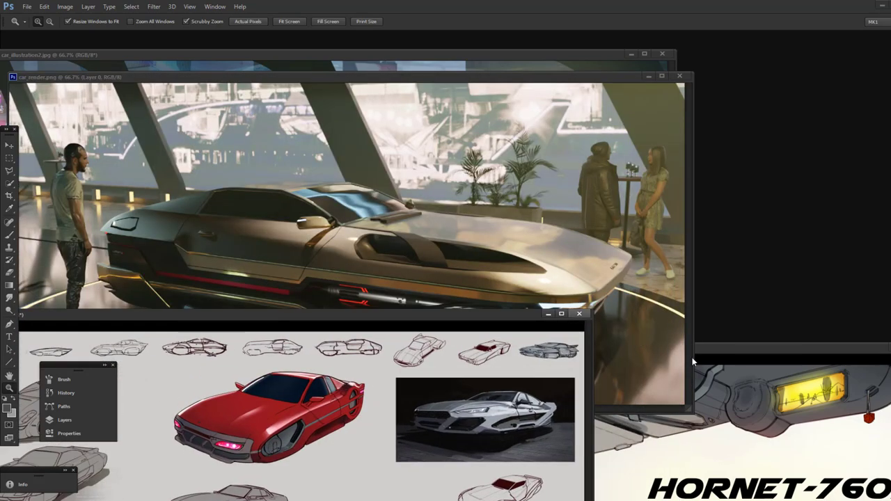
{"action": "left_click_drag", "start_coordinate": [693, 354], "coordinate": [377, 337]}
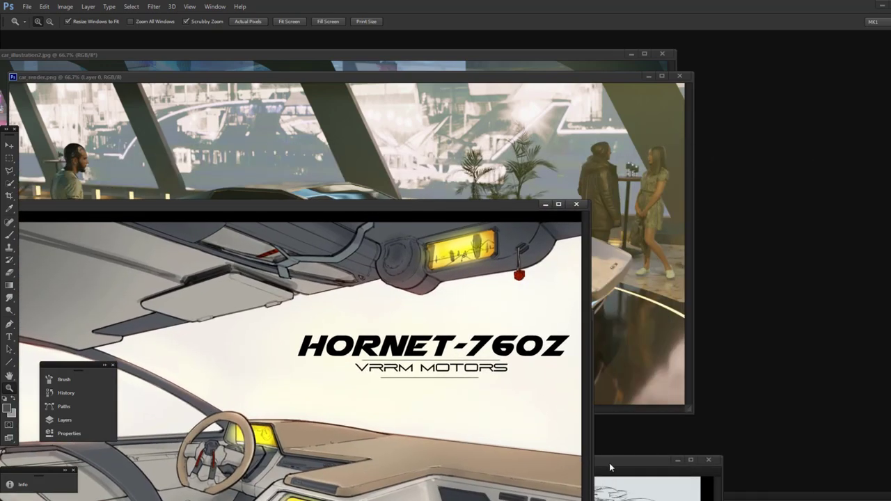
{"action": "left_click_drag", "start_coordinate": [610, 463], "coordinate": [477, 477]}
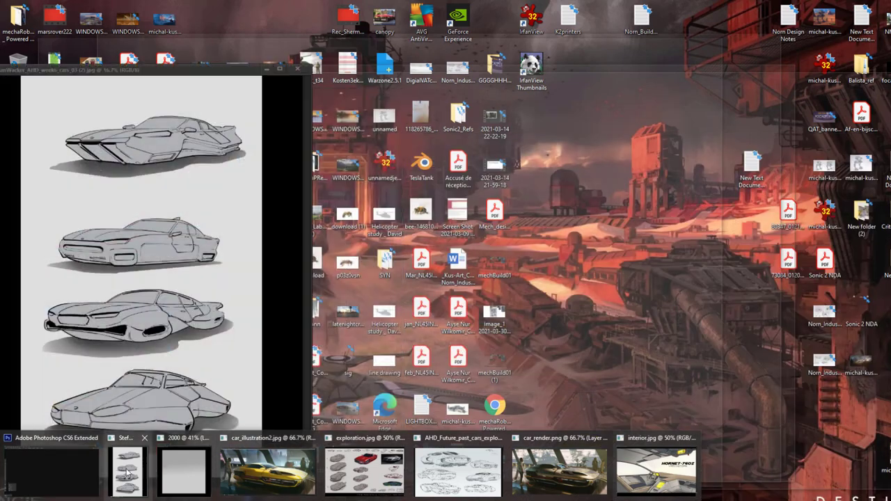
- Bring the week 6 sheet with four hovercar line drawings forward, move it over the other images and widen its window
{"action": "left_click", "coordinate": [126, 470]}
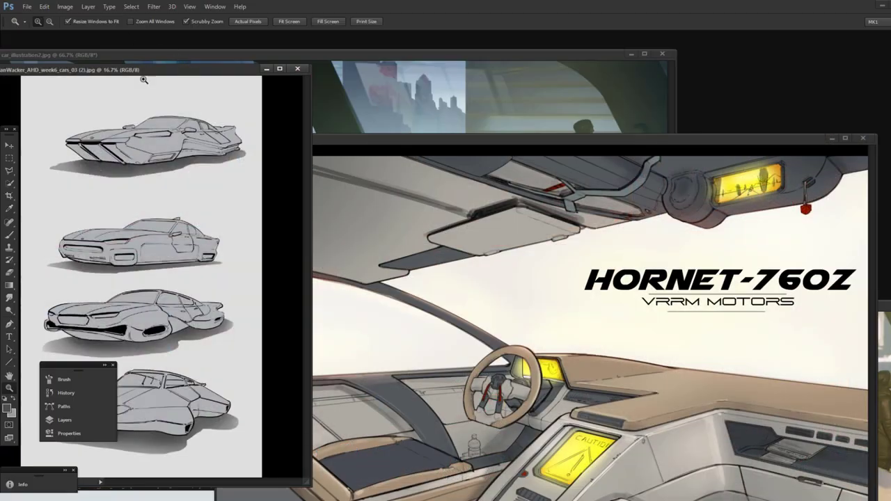
{"action": "left_click_drag", "start_coordinate": [213, 70], "coordinate": [498, 52]}
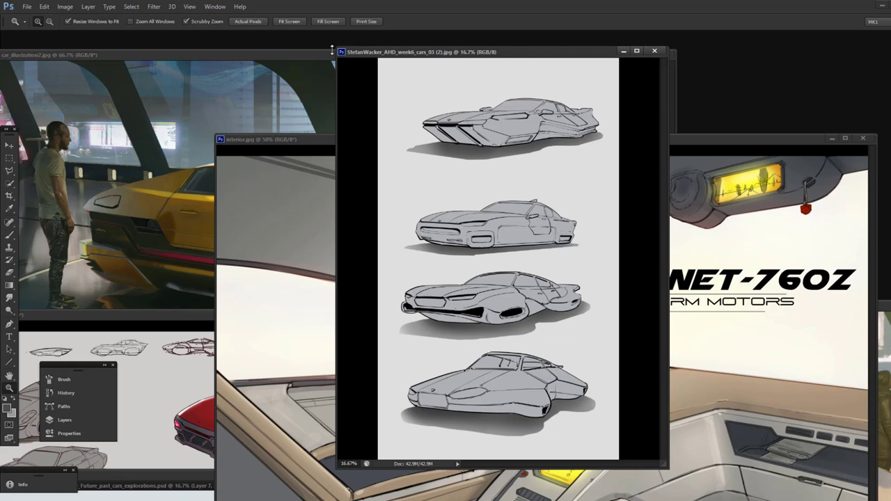
{"action": "left_click_drag", "start_coordinate": [333, 65], "coordinate": [172, 67]}
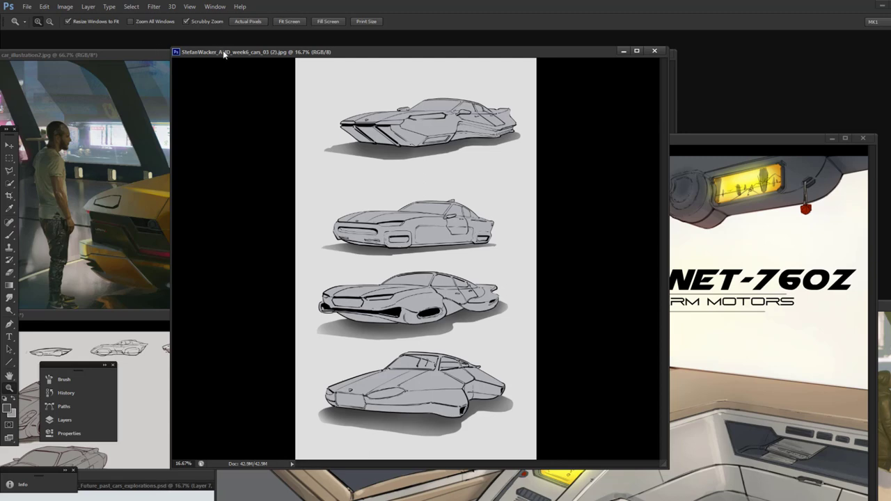
{"action": "mouse_move", "coordinate": [223, 50]}
{"action": "left_mouse_down"}
{"action": "mouse_move", "coordinate": [231, 44]}
{"action": "mouse_move", "coordinate": [223, 39]}
{"action": "left_mouse_up"}
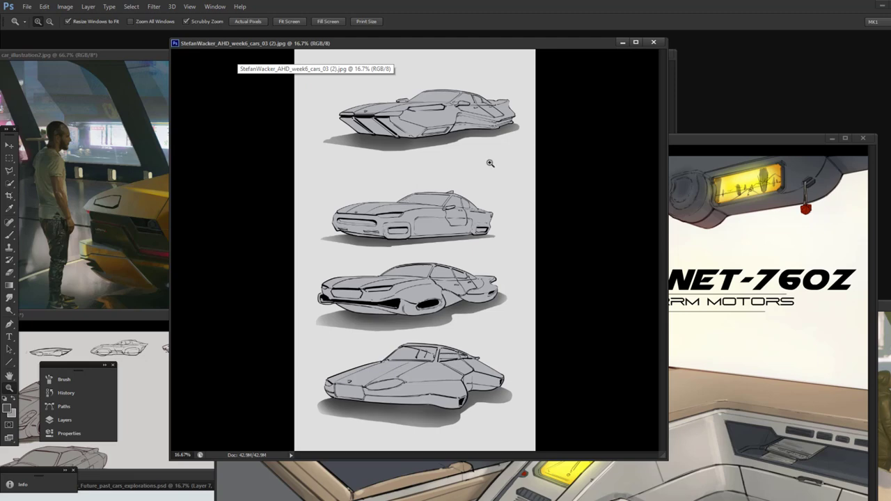
- Zoom in on the uppermost hovercar drawing of the week 6 sheet, and zoom back out to compare it with the second design
{"action": "left_click_drag", "start_coordinate": [474, 116], "coordinate": [529, 158]}
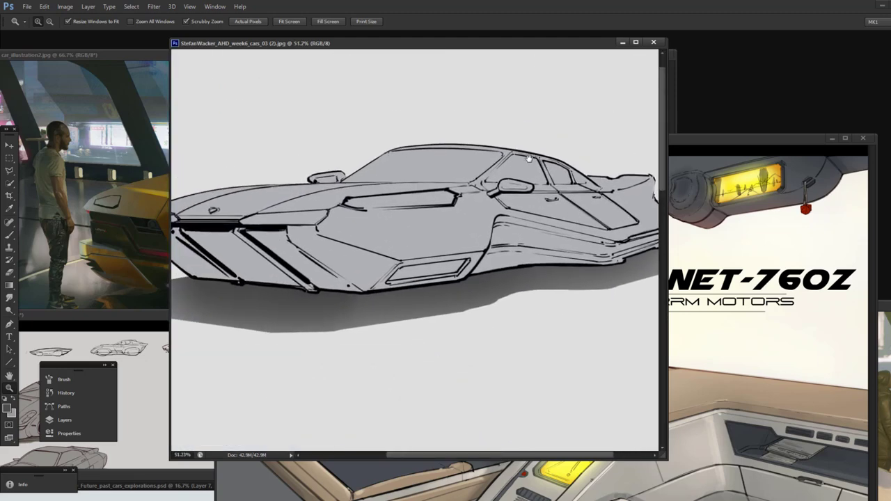
{"action": "key", "text": "b"}
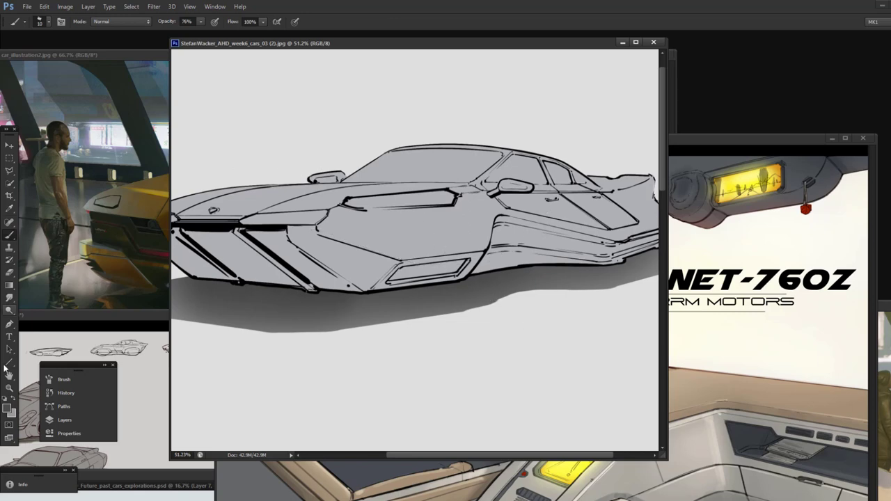
{"action": "left_click", "coordinate": [9, 387]}
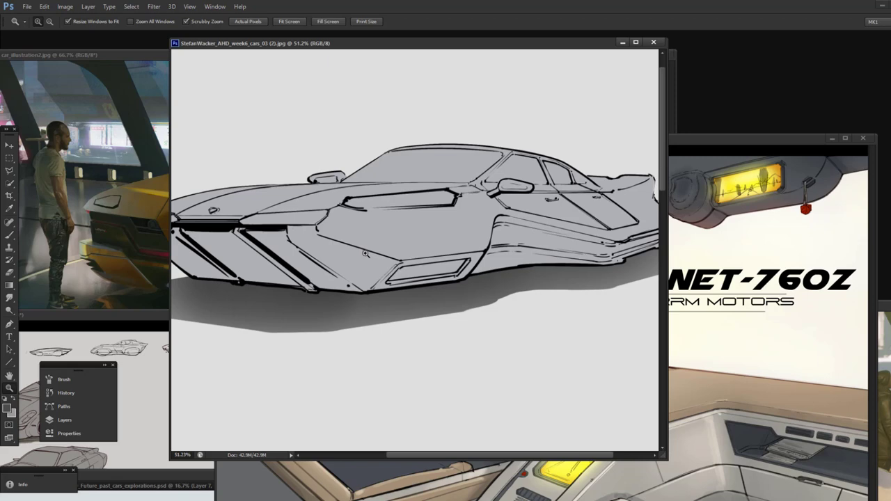
{"action": "left_click_drag", "start_coordinate": [307, 210], "coordinate": [368, 239]}
{"action": "left_click_drag", "start_coordinate": [395, 266], "coordinate": [372, 255]}
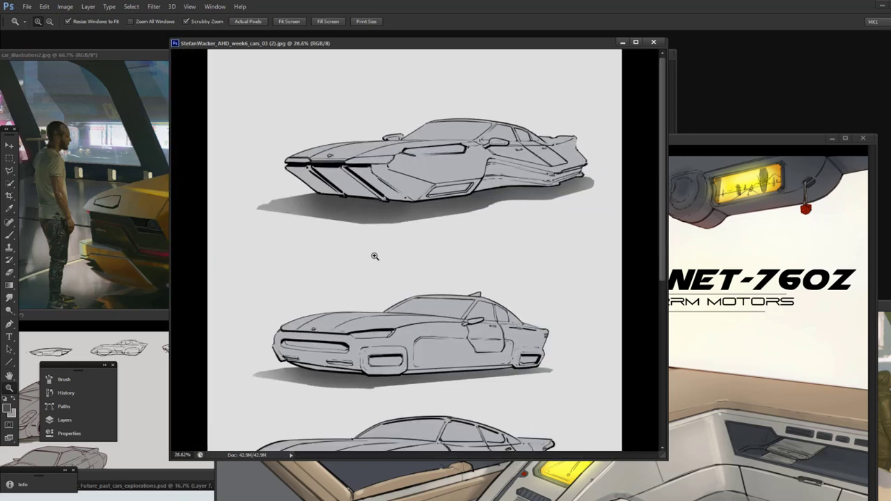
{"action": "key", "text": "b"}
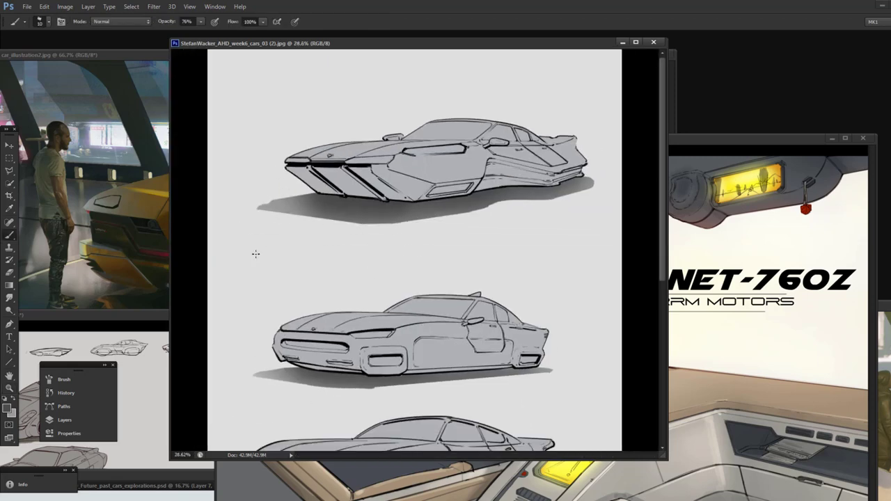
- Move the week 6 sketch sheet aside and place the blank grey gradient document 2000 in front as the drawing canvas
{"action": "left_click", "coordinate": [135, 480]}
{"action": "mouse_move", "coordinate": [142, 475]}
{"action": "left_mouse_down"}
{"action": "mouse_move", "coordinate": [230, 263]}
{"action": "mouse_move", "coordinate": [236, 479]}
{"action": "mouse_move", "coordinate": [231, 472]}
{"action": "left_mouse_up"}
{"action": "mouse_move", "coordinate": [267, 46]}
{"action": "left_mouse_down"}
{"action": "mouse_move", "coordinate": [301, 354]}
{"action": "mouse_move", "coordinate": [530, 97]}
{"action": "mouse_move", "coordinate": [525, 80]}
{"action": "left_mouse_up"}
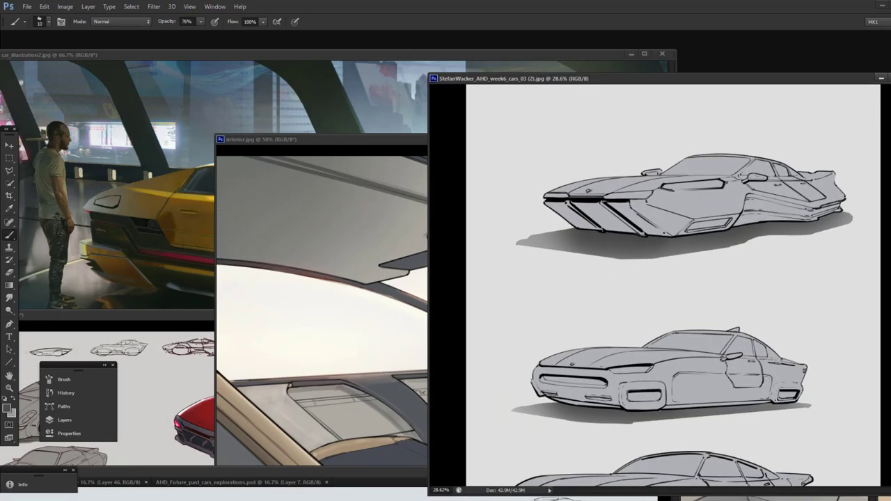
{"action": "mouse_move", "coordinate": [139, 496]}
{"action": "left_click", "coordinate": [140, 474]}
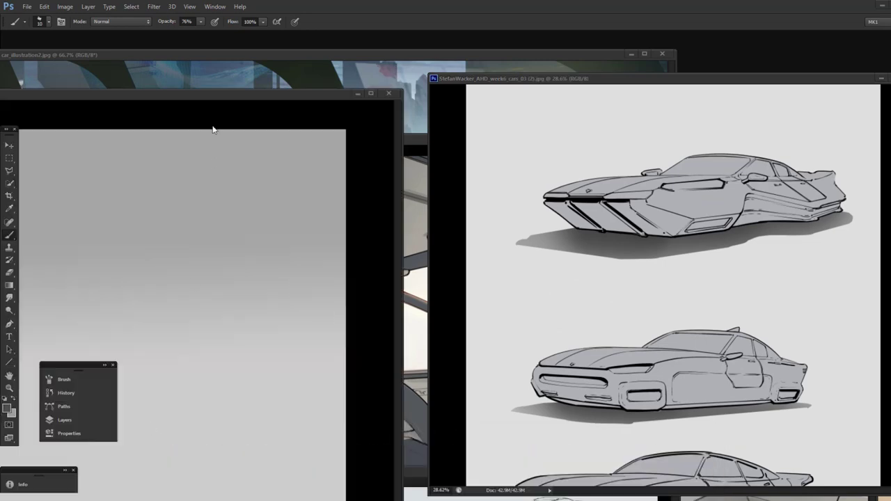
{"action": "left_click_drag", "start_coordinate": [243, 92], "coordinate": [533, 85]}
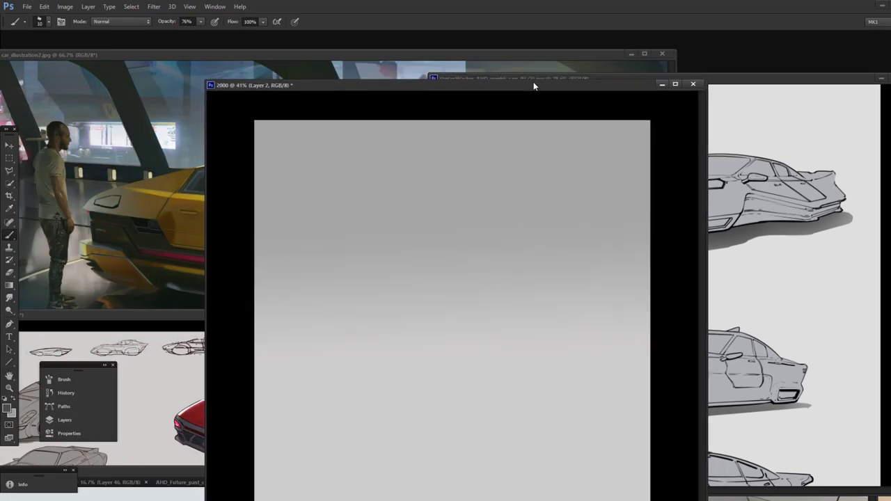
- Draw a horizontal timeline with end ticks across the upper canvas, labelling its start 1920 and adding a year at its end
{"action": "left_click_drag", "start_coordinate": [282, 196], "coordinate": [565, 219]}
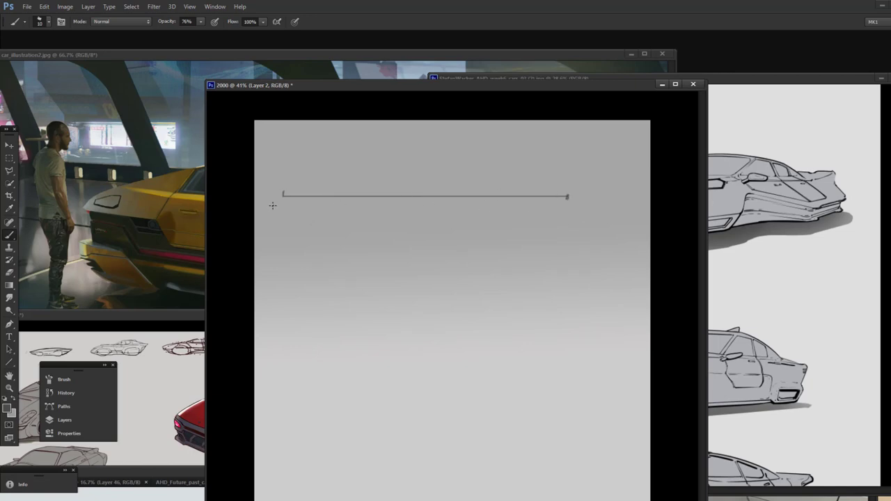
{"action": "mouse_move", "coordinate": [271, 207]}
{"action": "left_mouse_down"}
{"action": "mouse_move", "coordinate": [278, 205]}
{"action": "mouse_move", "coordinate": [277, 216]}
{"action": "left_mouse_up"}
{"action": "left_click_drag", "start_coordinate": [282, 204], "coordinate": [294, 204]}
{"action": "left_click_drag", "start_coordinate": [553, 205], "coordinate": [559, 212]}
{"action": "left_click_drag", "start_coordinate": [562, 206], "coordinate": [584, 213]}
- Sketch a boxy vintage car in side view, with two wheels, above the 1920 mark of the timeline
{"action": "left_click", "coordinate": [9, 388]}
{"action": "left_click_drag", "start_coordinate": [299, 165], "coordinate": [353, 193]}
{"action": "key", "text": "b"}
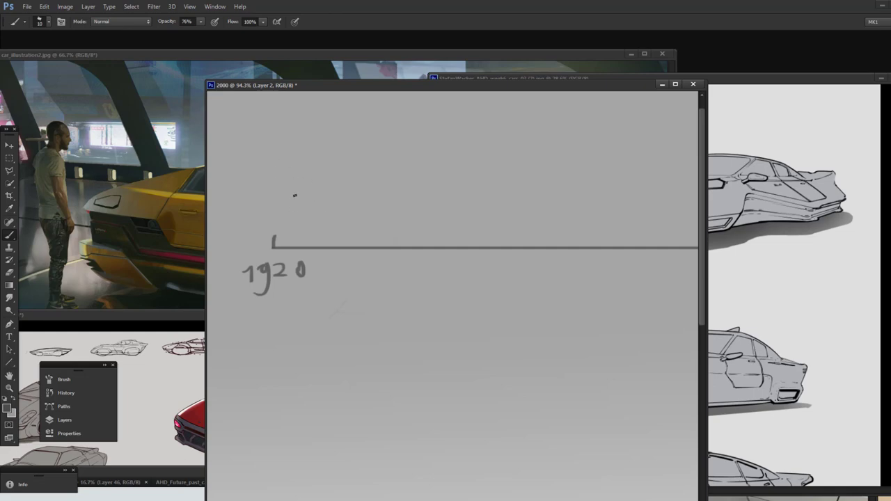
{"action": "mouse_move", "coordinate": [295, 195]}
{"action": "left_mouse_down"}
{"action": "mouse_move", "coordinate": [322, 187]}
{"action": "mouse_move", "coordinate": [312, 172]}
{"action": "mouse_move", "coordinate": [327, 187]}
{"action": "mouse_move", "coordinate": [310, 168]}
{"action": "mouse_move", "coordinate": [325, 188]}
{"action": "mouse_move", "coordinate": [321, 176]}
{"action": "mouse_move", "coordinate": [352, 194]}
{"action": "mouse_move", "coordinate": [370, 189]}
{"action": "mouse_move", "coordinate": [383, 158]}
{"action": "mouse_move", "coordinate": [405, 152]}
{"action": "mouse_move", "coordinate": [369, 156]}
{"action": "mouse_move", "coordinate": [360, 130]}
{"action": "mouse_move", "coordinate": [373, 114]}
{"action": "mouse_move", "coordinate": [304, 118]}
{"action": "mouse_move", "coordinate": [308, 158]}
{"action": "mouse_move", "coordinate": [292, 175]}
{"action": "mouse_move", "coordinate": [305, 158]}
{"action": "mouse_move", "coordinate": [292, 170]}
{"action": "mouse_move", "coordinate": [308, 169]}
{"action": "mouse_move", "coordinate": [293, 180]}
{"action": "mouse_move", "coordinate": [318, 166]}
{"action": "left_mouse_up"}
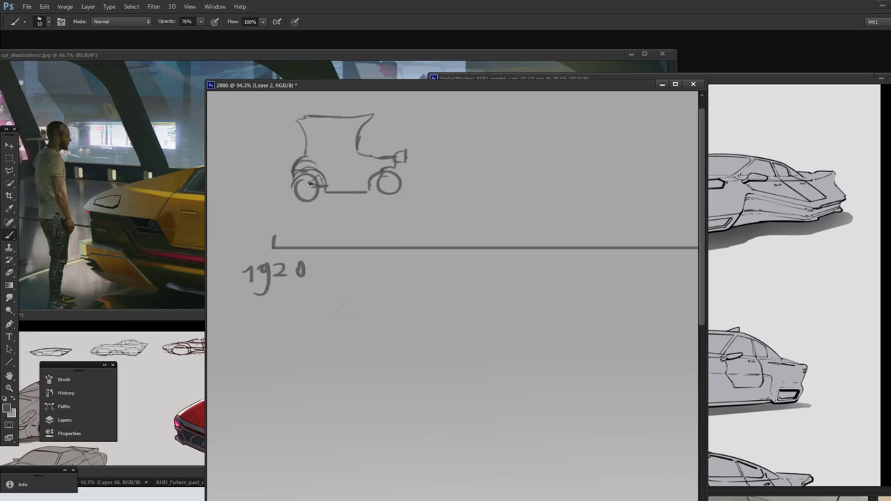
{"action": "mouse_move", "coordinate": [259, 234]}
{"action": "left_mouse_down"}
{"action": "mouse_move", "coordinate": [244, 286]}
{"action": "mouse_move", "coordinate": [265, 233]}
{"action": "left_mouse_up"}
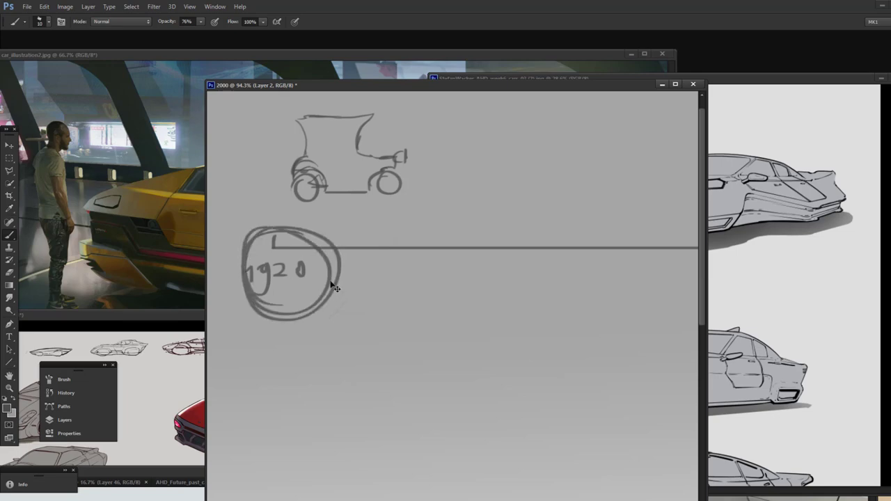
{"action": "key", "text": "ctrl+z"}
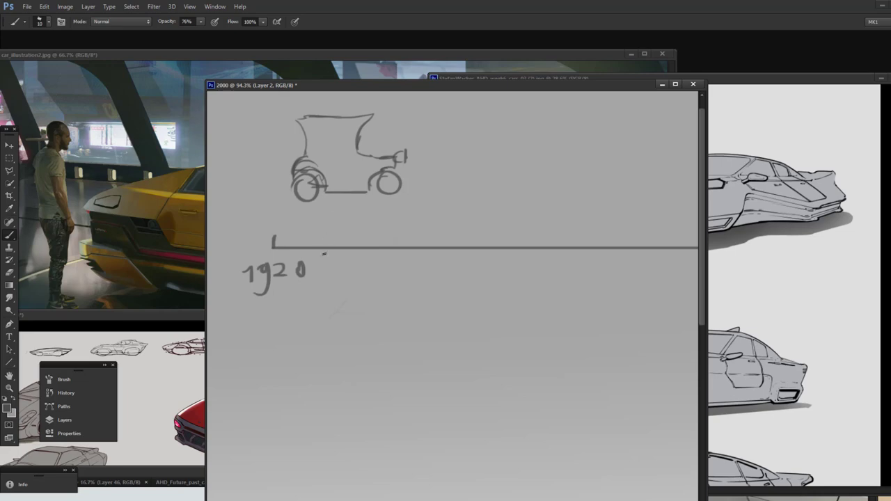
- Add front and rear bumpers to the 1920 car sketch and redraw its wheels with heavier, larger outlines
{"action": "mouse_move", "coordinate": [383, 179]}
{"action": "left_mouse_down"}
{"action": "mouse_move", "coordinate": [374, 196]}
{"action": "mouse_move", "coordinate": [418, 182]}
{"action": "left_mouse_up"}
{"action": "mouse_move", "coordinate": [291, 187]}
{"action": "left_mouse_down"}
{"action": "mouse_move", "coordinate": [279, 180]}
{"action": "mouse_move", "coordinate": [296, 187]}
{"action": "left_mouse_up"}
{"action": "mouse_move", "coordinate": [402, 185]}
{"action": "left_mouse_down"}
{"action": "mouse_move", "coordinate": [418, 181]}
{"action": "mouse_move", "coordinate": [376, 189]}
{"action": "mouse_move", "coordinate": [393, 176]}
{"action": "left_mouse_up"}
{"action": "mouse_move", "coordinate": [293, 191]}
{"action": "left_mouse_down"}
{"action": "mouse_move", "coordinate": [306, 179]}
{"action": "mouse_move", "coordinate": [323, 189]}
{"action": "left_mouse_up"}
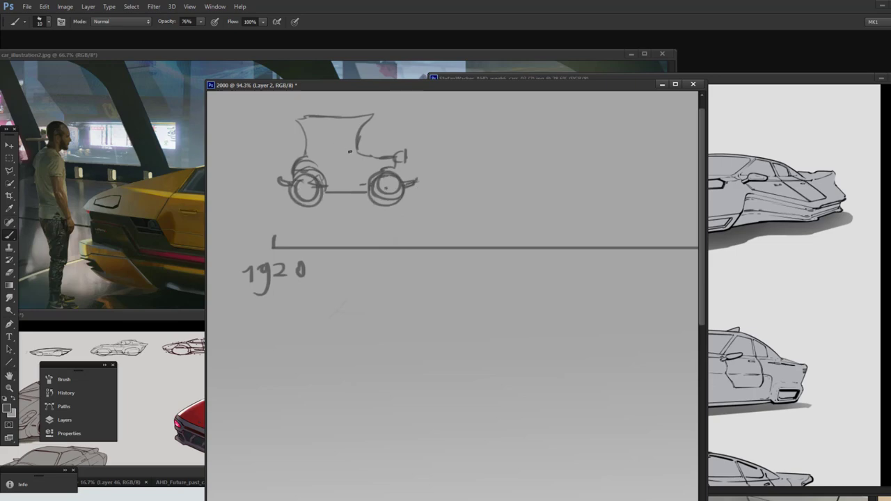
- Draw the window and pillar lines in the 1920 car's cabin and darken its headlight
{"action": "left_click_drag", "start_coordinate": [327, 123], "coordinate": [328, 150]}
{"action": "mouse_move", "coordinate": [355, 122]}
{"action": "left_mouse_down"}
{"action": "mouse_move", "coordinate": [357, 152]}
{"action": "mouse_move", "coordinate": [327, 150]}
{"action": "left_mouse_up"}
{"action": "left_click_drag", "start_coordinate": [320, 116], "coordinate": [320, 151]}
{"action": "left_click_drag", "start_coordinate": [308, 119], "coordinate": [309, 145]}
{"action": "mouse_move", "coordinate": [390, 153]}
{"action": "left_mouse_down"}
{"action": "mouse_move", "coordinate": [406, 151]}
{"action": "mouse_move", "coordinate": [406, 160]}
{"action": "left_mouse_up"}
{"action": "mouse_move", "coordinate": [362, 116]}
{"action": "left_mouse_down"}
{"action": "mouse_move", "coordinate": [376, 114]}
{"action": "mouse_move", "coordinate": [370, 119]}
{"action": "left_mouse_up"}
{"action": "key", "text": "ctrl+z"}
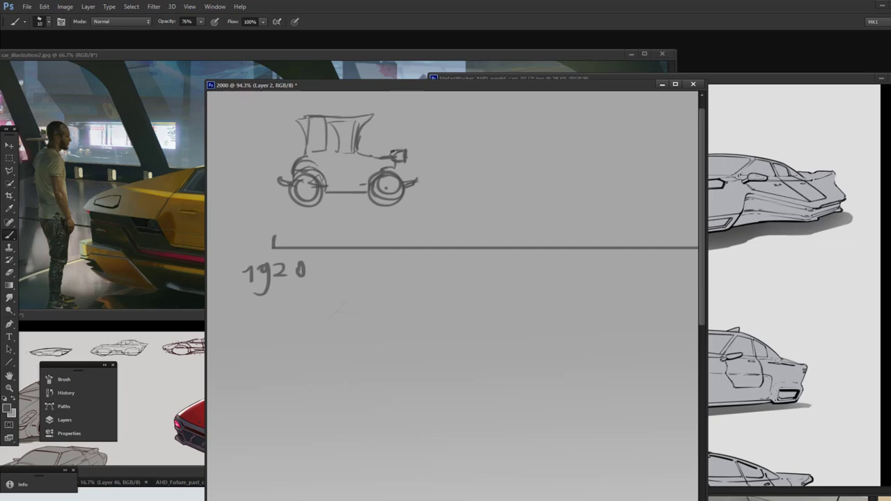
- Refine the hood line and reinforce the running board between the wheels of the 1920 car sketch
{"action": "left_click_drag", "start_coordinate": [366, 167], "coordinate": [410, 161]}
{"action": "key", "text": "ctrl+z"}
{"action": "key", "text": "ctrl+z"}
{"action": "left_click_drag", "start_coordinate": [364, 164], "coordinate": [401, 149]}
{"action": "left_click_drag", "start_coordinate": [327, 194], "coordinate": [368, 196]}
{"action": "key", "text": "space"}
{"action": "mouse_move", "coordinate": [488, 214]}
{"action": "left_mouse_down"}
{"action": "mouse_move", "coordinate": [425, 230]}
{"action": "mouse_move", "coordinate": [445, 221]}
{"action": "mouse_move", "coordinate": [404, 223]}
{"action": "mouse_move", "coordinate": [537, 234]}
{"action": "left_mouse_up"}
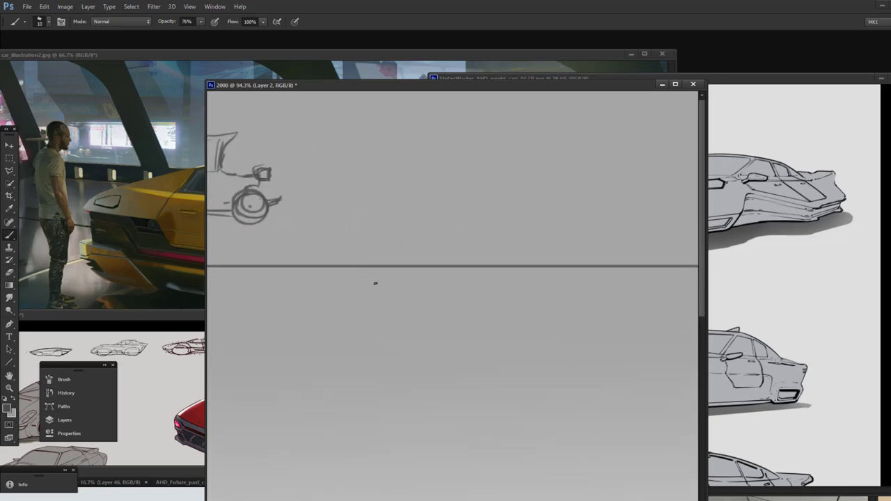
- Draw three lines branching out beside the 1920 car sketch and label the upper branch USA
{"action": "mouse_move", "coordinate": [330, 217]}
{"action": "left_mouse_down"}
{"action": "mouse_move", "coordinate": [411, 247]}
{"action": "mouse_move", "coordinate": [392, 206]}
{"action": "left_mouse_up"}
{"action": "left_click_drag", "start_coordinate": [338, 196], "coordinate": [418, 148]}
{"action": "left_click_drag", "start_coordinate": [428, 148], "coordinate": [419, 163]}
{"action": "left_click_drag", "start_coordinate": [433, 164], "coordinate": [448, 153]}
{"action": "left_click_drag", "start_coordinate": [458, 153], "coordinate": [469, 152]}
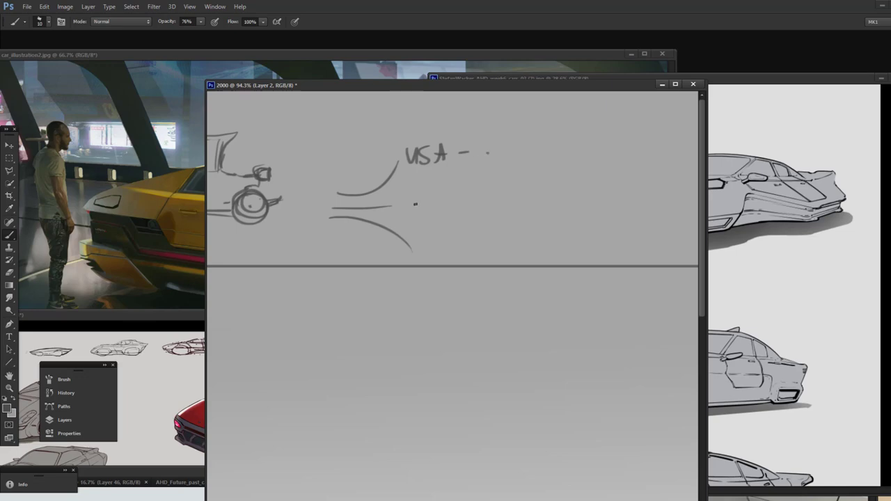
- Label the middle branch Europe and the lower branch Soviet by hand
{"action": "mouse_move", "coordinate": [422, 189]}
{"action": "left_mouse_down"}
{"action": "mouse_move", "coordinate": [411, 209]}
{"action": "mouse_move", "coordinate": [421, 199]}
{"action": "left_mouse_up"}
{"action": "left_click_drag", "start_coordinate": [413, 208], "coordinate": [440, 193]}
{"action": "mouse_move", "coordinate": [442, 208]}
{"action": "left_mouse_down"}
{"action": "mouse_move", "coordinate": [450, 199]}
{"action": "mouse_move", "coordinate": [458, 206]}
{"action": "left_mouse_up"}
{"action": "left_click_drag", "start_coordinate": [459, 194], "coordinate": [503, 199]}
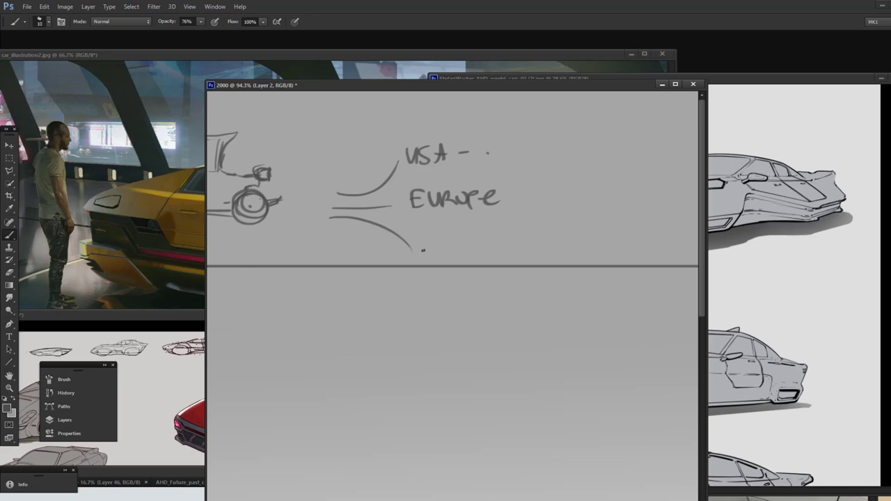
{"action": "mouse_move", "coordinate": [433, 238]}
{"action": "left_mouse_down"}
{"action": "mouse_move", "coordinate": [418, 251]}
{"action": "mouse_move", "coordinate": [465, 244]}
{"action": "mouse_move", "coordinate": [476, 233]}
{"action": "mouse_move", "coordinate": [479, 245]}
{"action": "mouse_move", "coordinate": [483, 230]}
{"action": "mouse_move", "coordinate": [490, 241]}
{"action": "left_mouse_up"}
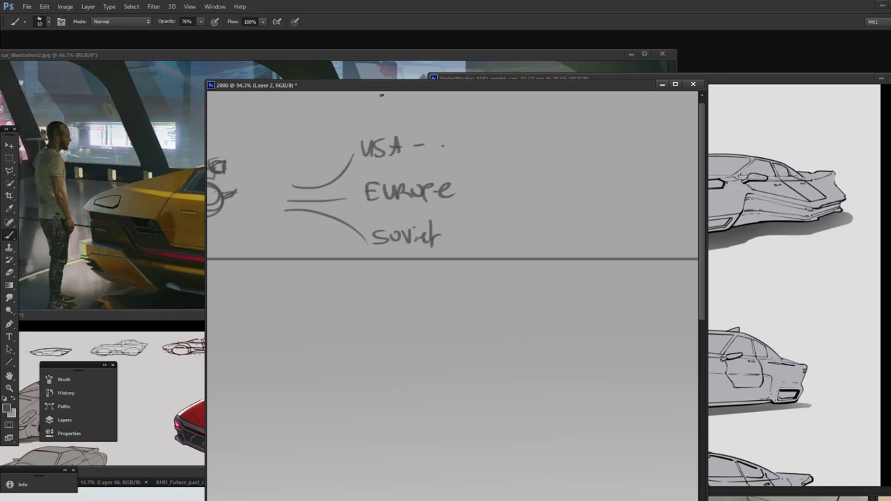
- Write a double arrow leading to the word Function beside both the Soviet and Europe labels
{"action": "mouse_move", "coordinate": [450, 239]}
{"action": "left_mouse_down"}
{"action": "mouse_move", "coordinate": [529, 234]}
{"action": "mouse_move", "coordinate": [562, 242]}
{"action": "mouse_move", "coordinate": [571, 221]}
{"action": "left_mouse_up"}
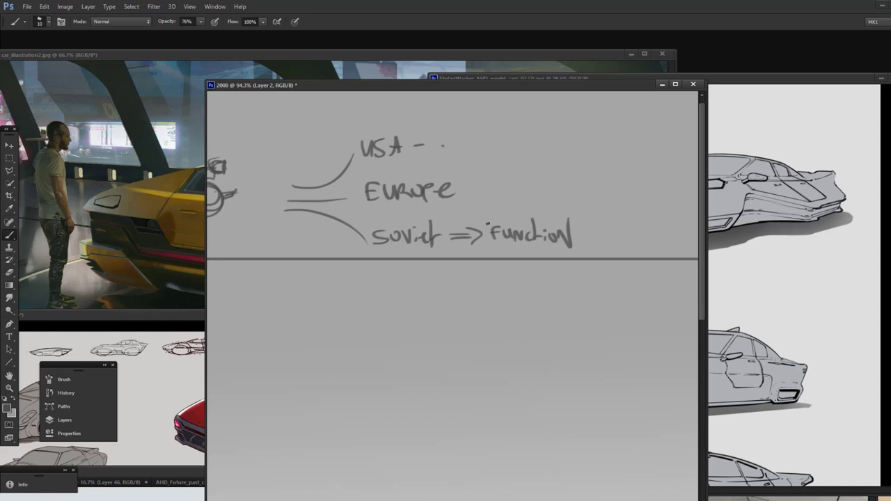
{"action": "mouse_move", "coordinate": [465, 193]}
{"action": "left_mouse_down"}
{"action": "mouse_move", "coordinate": [487, 183]}
{"action": "mouse_move", "coordinate": [481, 201]}
{"action": "mouse_move", "coordinate": [501, 197]}
{"action": "mouse_move", "coordinate": [514, 183]}
{"action": "left_mouse_up"}
{"action": "left_click_drag", "start_coordinate": [503, 190], "coordinate": [512, 189]}
{"action": "left_click_drag", "start_coordinate": [516, 186], "coordinate": [526, 195]}
{"action": "left_click_drag", "start_coordinate": [528, 195], "coordinate": [545, 194]}
{"action": "left_click_drag", "start_coordinate": [547, 173], "coordinate": [558, 195]}
{"action": "left_click_drag", "start_coordinate": [564, 196], "coordinate": [575, 177]}
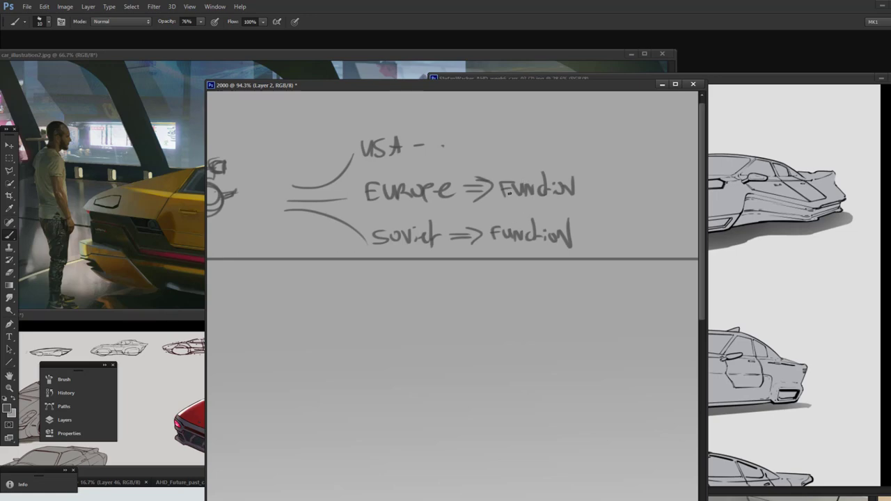
{"action": "left_click", "coordinate": [585, 189]}
{"action": "mouse_move", "coordinate": [517, 191]}
{"action": "left_mouse_down"}
{"action": "mouse_move", "coordinate": [593, 185]}
{"action": "mouse_move", "coordinate": [594, 201]}
{"action": "left_mouse_up"}
{"action": "key", "text": "ctrl+z"}
{"action": "left_click_drag", "start_coordinate": [497, 178], "coordinate": [489, 185]}
{"action": "mouse_move", "coordinate": [545, 127]}
{"action": "left_mouse_down"}
{"action": "mouse_move", "coordinate": [472, 108]}
{"action": "mouse_move", "coordinate": [490, 136]}
{"action": "mouse_move", "coordinate": [470, 106]}
{"action": "mouse_move", "coordinate": [548, 128]}
{"action": "mouse_move", "coordinate": [503, 136]}
{"action": "mouse_move", "coordinate": [514, 147]}
{"action": "mouse_move", "coordinate": [500, 155]}
{"action": "left_mouse_up"}
{"action": "key", "text": "ctrl+alt+z"}
{"action": "key", "text": "ctrl+alt+z"}
{"action": "key", "text": "ctrl+alt+z"}
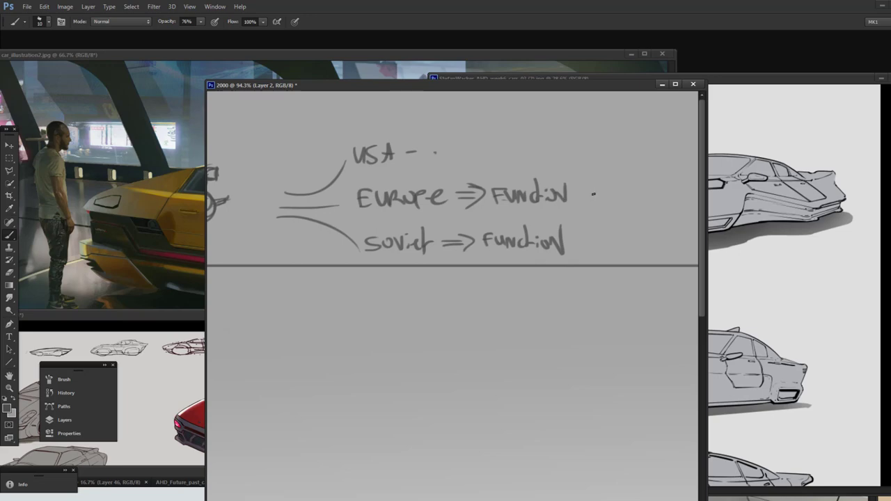
- Write Aesthetics after Function on the Europe branch, and a double arrow leading to Aesthetics on the USA branch
{"action": "mouse_move", "coordinate": [593, 202]}
{"action": "left_mouse_down"}
{"action": "mouse_move", "coordinate": [617, 189]}
{"action": "mouse_move", "coordinate": [621, 198]}
{"action": "mouse_move", "coordinate": [633, 185]}
{"action": "mouse_move", "coordinate": [649, 194]}
{"action": "mouse_move", "coordinate": [659, 185]}
{"action": "mouse_move", "coordinate": [677, 199]}
{"action": "left_mouse_up"}
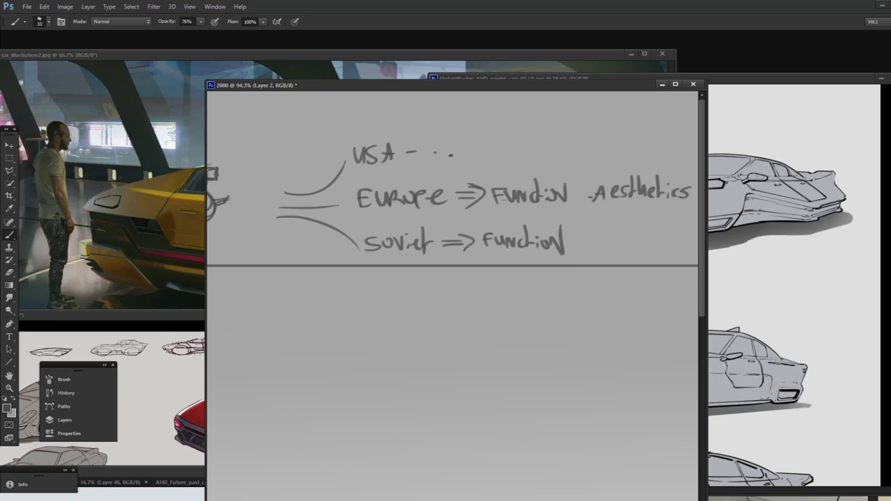
{"action": "left_click_drag", "start_coordinate": [443, 146], "coordinate": [468, 142]}
{"action": "mouse_move", "coordinate": [452, 154]}
{"action": "left_mouse_down"}
{"action": "mouse_move", "coordinate": [466, 153]}
{"action": "mouse_move", "coordinate": [463, 169]}
{"action": "left_mouse_up"}
{"action": "left_click_drag", "start_coordinate": [379, 162], "coordinate": [400, 157]}
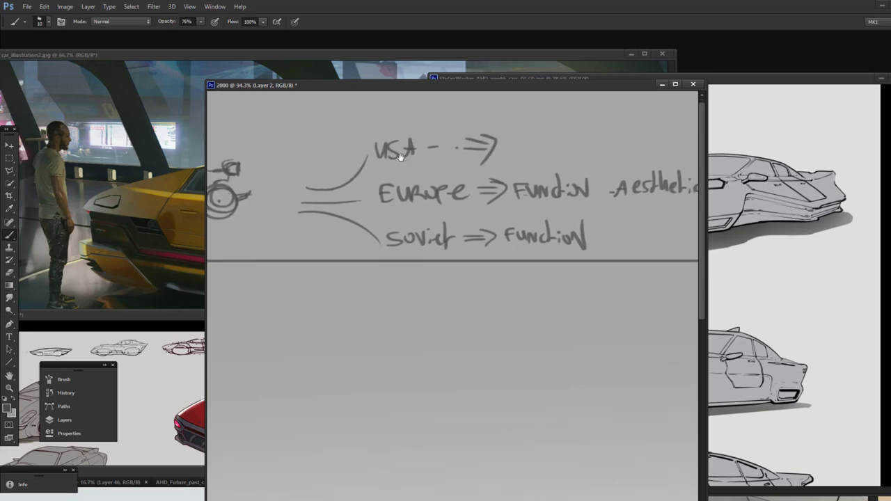
{"action": "mouse_move", "coordinate": [563, 131]}
{"action": "left_mouse_down"}
{"action": "mouse_move", "coordinate": [509, 127]}
{"action": "mouse_move", "coordinate": [502, 138]}
{"action": "left_mouse_up"}
{"action": "left_click_drag", "start_coordinate": [446, 159], "coordinate": [458, 153]}
{"action": "mouse_move", "coordinate": [459, 153]}
{"action": "left_mouse_down"}
{"action": "mouse_move", "coordinate": [465, 147]}
{"action": "mouse_move", "coordinate": [471, 158]}
{"action": "left_mouse_up"}
{"action": "left_click_drag", "start_coordinate": [479, 149], "coordinate": [472, 157]}
{"action": "mouse_move", "coordinate": [485, 135]}
{"action": "left_mouse_down"}
{"action": "mouse_move", "coordinate": [486, 158]}
{"action": "mouse_move", "coordinate": [498, 150]}
{"action": "left_mouse_up"}
{"action": "mouse_move", "coordinate": [493, 135]}
{"action": "left_mouse_down"}
{"action": "mouse_move", "coordinate": [511, 155]}
{"action": "mouse_move", "coordinate": [542, 154]}
{"action": "left_mouse_up"}
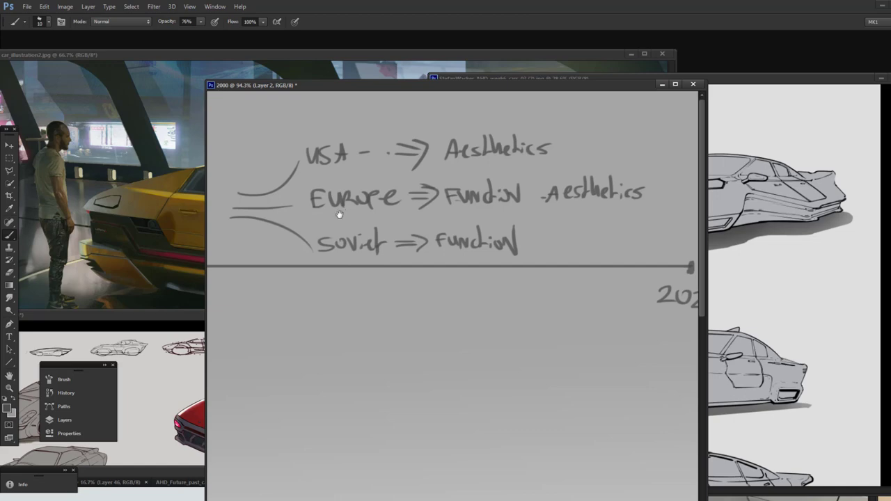
{"action": "mouse_move", "coordinate": [339, 214]}
{"action": "left_mouse_down"}
{"action": "mouse_move", "coordinate": [421, 213]}
{"action": "mouse_move", "coordinate": [440, 175]}
{"action": "left_mouse_up"}
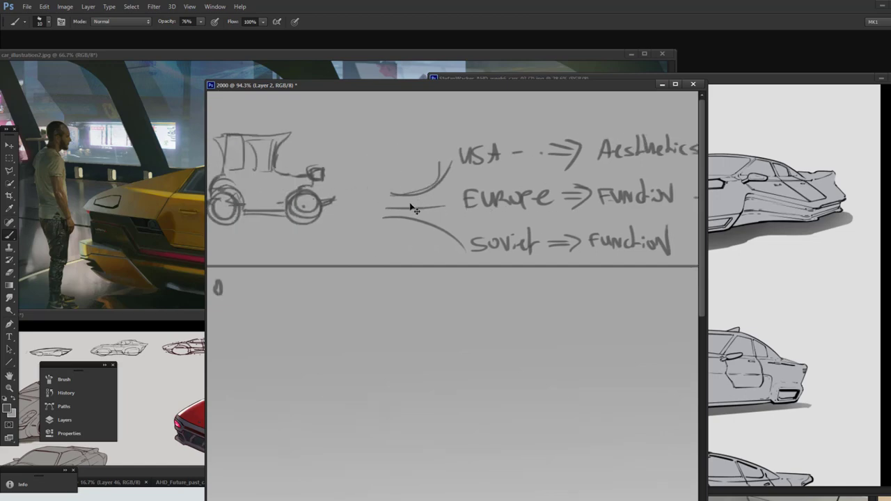
{"action": "key", "text": "ctrl+z"}
{"action": "left_click_drag", "start_coordinate": [483, 237], "coordinate": [404, 201]}
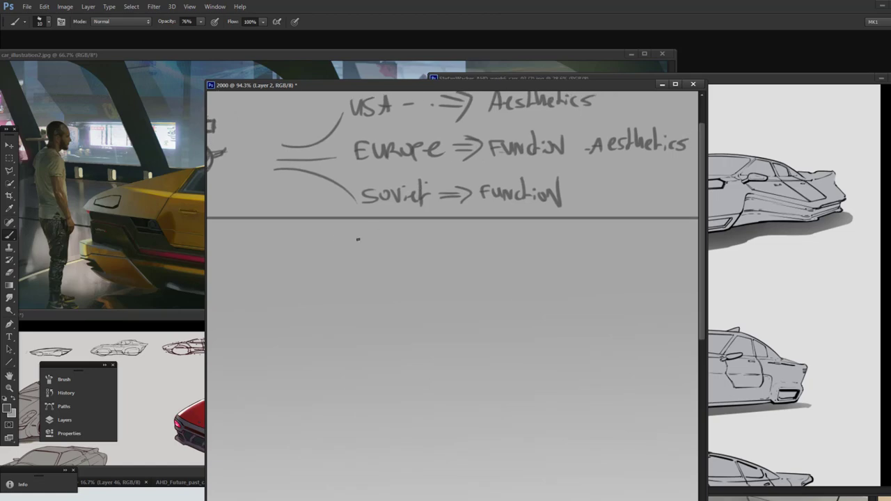
{"action": "left_click_drag", "start_coordinate": [358, 240], "coordinate": [648, 239]}
{"action": "key", "text": "ctrl+z"}
{"action": "left_click_drag", "start_coordinate": [540, 228], "coordinate": [413, 230]}
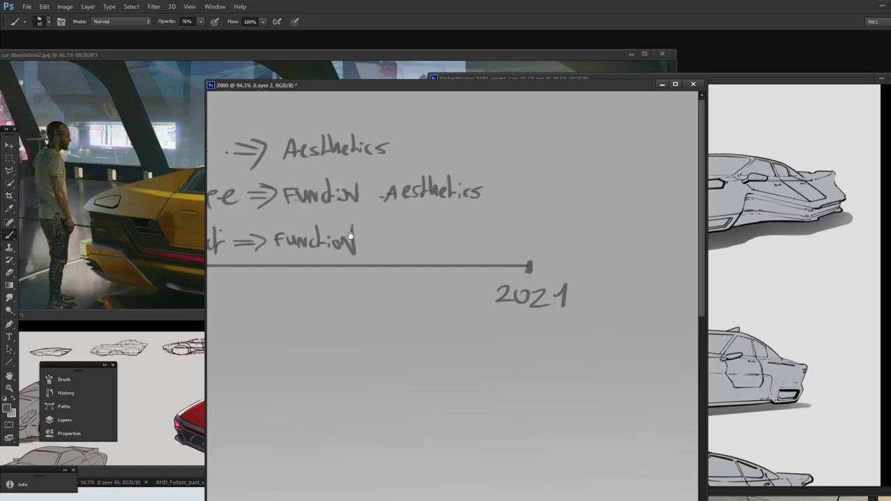
- Sketch a low modern car in side view, with two wheels and a sloping roofline, above the 2021 mark
{"action": "left_click_drag", "start_coordinate": [312, 247], "coordinate": [379, 261]}
{"action": "left_click_drag", "start_coordinate": [475, 233], "coordinate": [391, 251]}
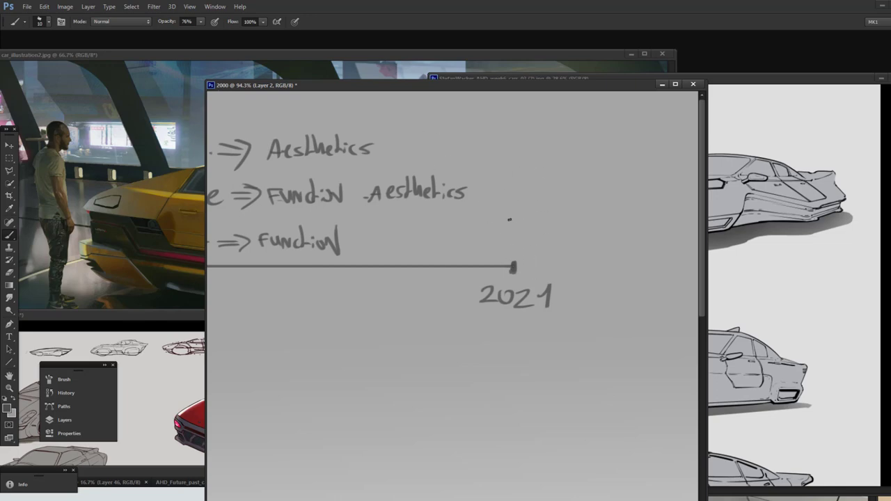
{"action": "mouse_move", "coordinate": [528, 216]}
{"action": "left_mouse_down"}
{"action": "mouse_move", "coordinate": [496, 220]}
{"action": "mouse_move", "coordinate": [499, 198]}
{"action": "mouse_move", "coordinate": [529, 188]}
{"action": "left_mouse_up"}
{"action": "mouse_move", "coordinate": [549, 229]}
{"action": "left_mouse_down"}
{"action": "mouse_move", "coordinate": [653, 223]}
{"action": "mouse_move", "coordinate": [628, 231]}
{"action": "mouse_move", "coordinate": [639, 213]}
{"action": "mouse_move", "coordinate": [654, 229]}
{"action": "mouse_move", "coordinate": [659, 203]}
{"action": "mouse_move", "coordinate": [609, 194]}
{"action": "mouse_move", "coordinate": [594, 178]}
{"action": "left_mouse_up"}
{"action": "left_click_drag", "start_coordinate": [514, 193], "coordinate": [569, 183]}
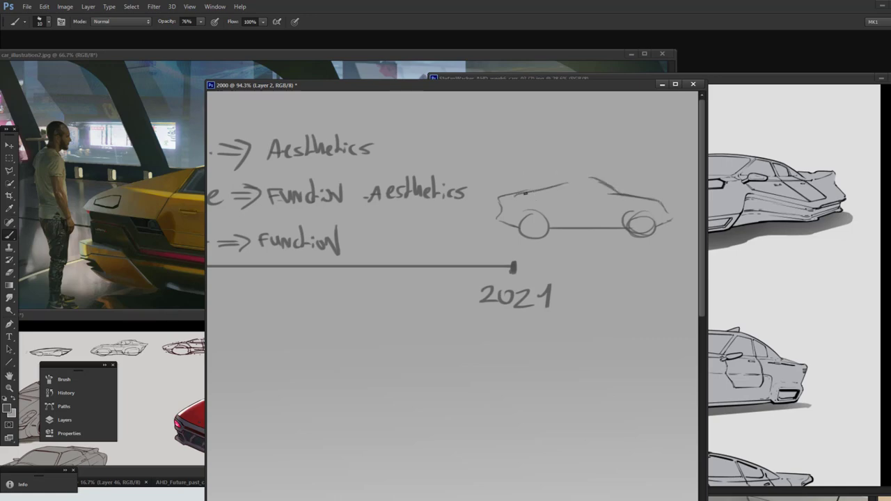
{"action": "mouse_move", "coordinate": [503, 197]}
{"action": "left_mouse_down"}
{"action": "mouse_move", "coordinate": [591, 182]}
{"action": "mouse_move", "coordinate": [564, 184]}
{"action": "mouse_move", "coordinate": [617, 194]}
{"action": "mouse_move", "coordinate": [586, 181]}
{"action": "mouse_move", "coordinate": [670, 221]}
{"action": "left_mouse_up"}
- Draw the headlight and rounded front bumper of the 2021 car and reinforce its rear wheel
{"action": "key", "text": "space"}
{"action": "mouse_move", "coordinate": [387, 206]}
{"action": "left_mouse_down"}
{"action": "mouse_move", "coordinate": [455, 216]}
{"action": "mouse_move", "coordinate": [398, 187]}
{"action": "left_mouse_up"}
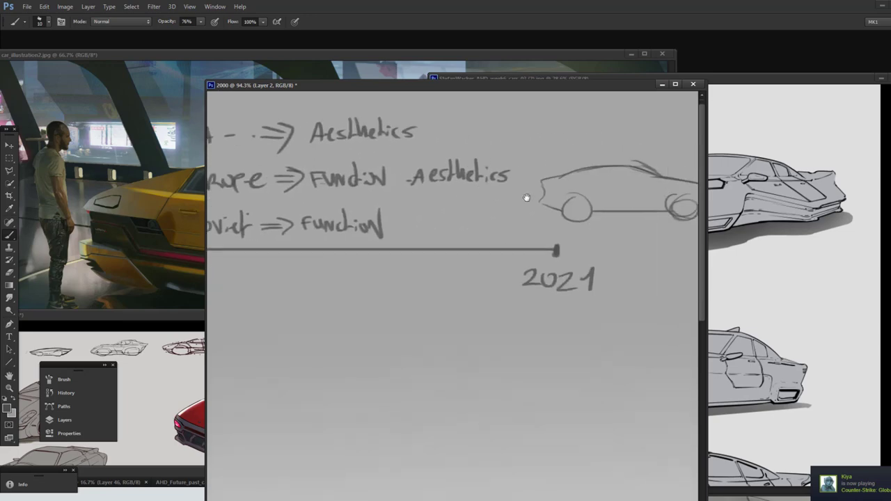
{"action": "mouse_move", "coordinate": [546, 197]}
{"action": "left_mouse_down"}
{"action": "mouse_move", "coordinate": [533, 209]}
{"action": "mouse_move", "coordinate": [556, 203]}
{"action": "left_mouse_up"}
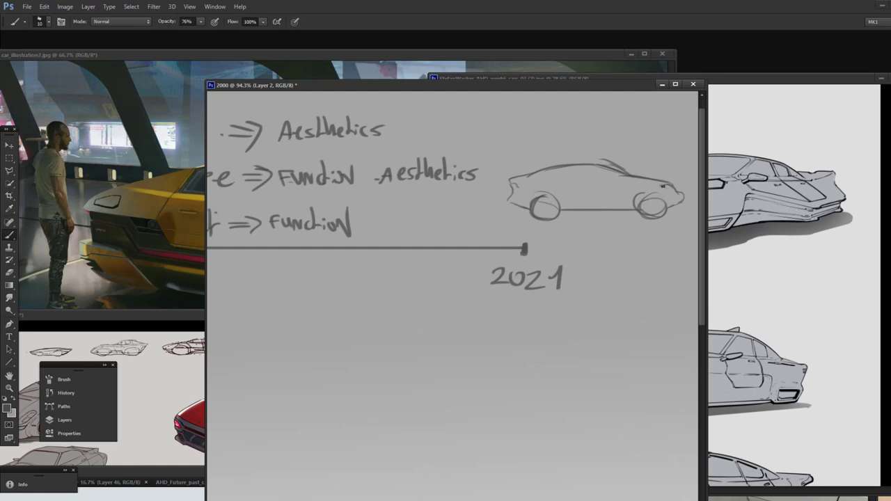
{"action": "mouse_move", "coordinate": [666, 188]}
{"action": "left_mouse_down"}
{"action": "mouse_move", "coordinate": [679, 207]}
{"action": "mouse_move", "coordinate": [677, 194]}
{"action": "mouse_move", "coordinate": [642, 199]}
{"action": "left_mouse_up"}
{"action": "left_click_drag", "start_coordinate": [459, 275], "coordinate": [697, 235]}
{"action": "left_click_drag", "start_coordinate": [378, 255], "coordinate": [381, 255]}
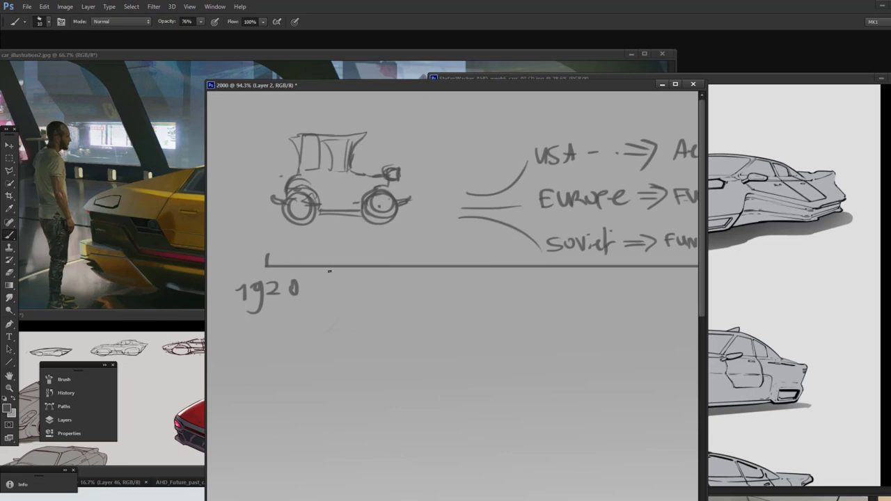
{"action": "left_click_drag", "start_coordinate": [482, 237], "coordinate": [450, 244]}
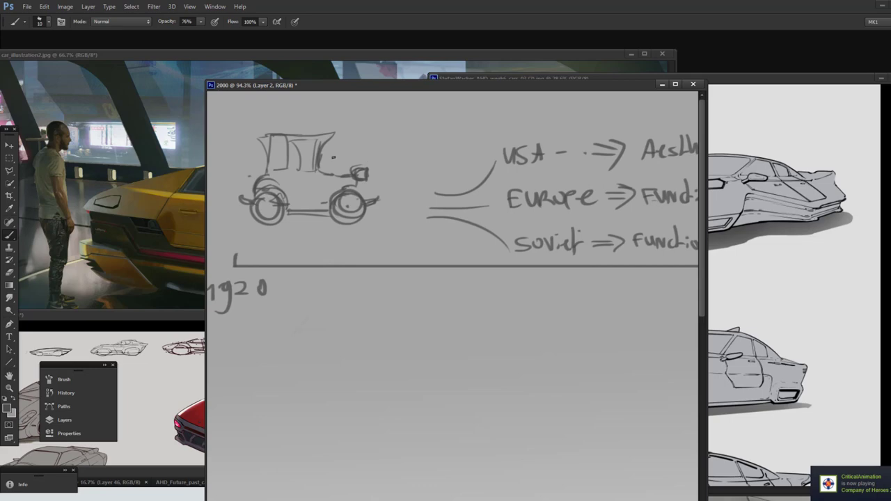
{"action": "mouse_move", "coordinate": [361, 167]}
{"action": "left_mouse_down"}
{"action": "mouse_move", "coordinate": [350, 182]}
{"action": "mouse_move", "coordinate": [361, 200]}
{"action": "left_mouse_up"}
{"action": "key", "text": "ctrl+z"}
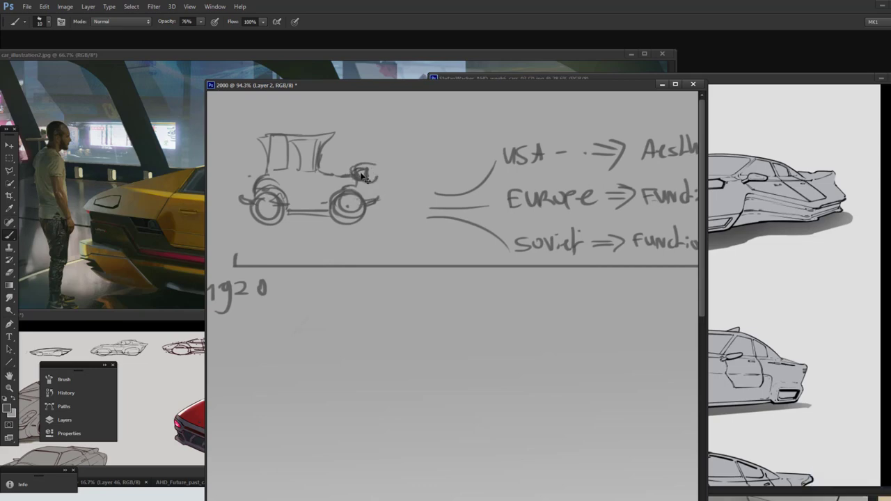
{"action": "mouse_move", "coordinate": [333, 177]}
{"action": "left_mouse_down"}
{"action": "mouse_move", "coordinate": [356, 178]}
{"action": "mouse_move", "coordinate": [360, 168]}
{"action": "mouse_move", "coordinate": [366, 178]}
{"action": "left_mouse_up"}
{"action": "key", "text": "ctrl+z"}
{"action": "left_click_drag", "start_coordinate": [435, 213], "coordinate": [364, 215]}
{"action": "mouse_move", "coordinate": [627, 234]}
{"action": "left_mouse_down"}
{"action": "mouse_move", "coordinate": [529, 225]}
{"action": "mouse_move", "coordinate": [358, 236]}
{"action": "left_mouse_up"}
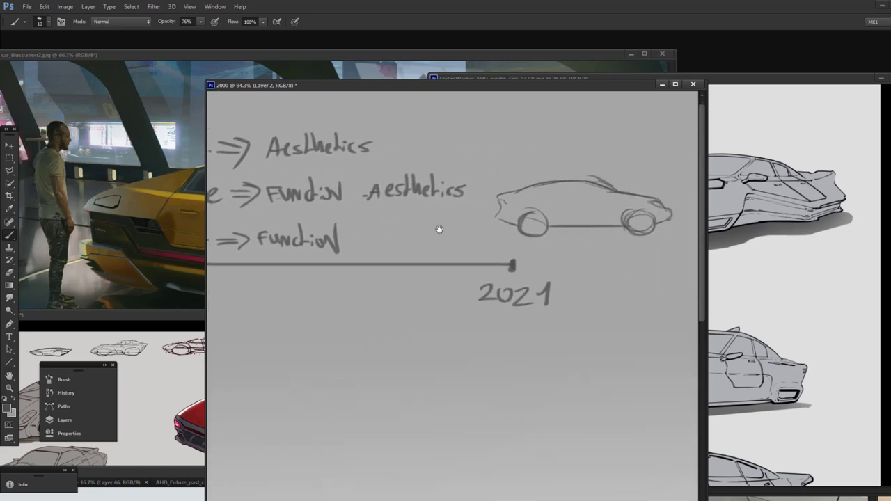
{"action": "left_click_drag", "start_coordinate": [648, 199], "coordinate": [677, 199]}
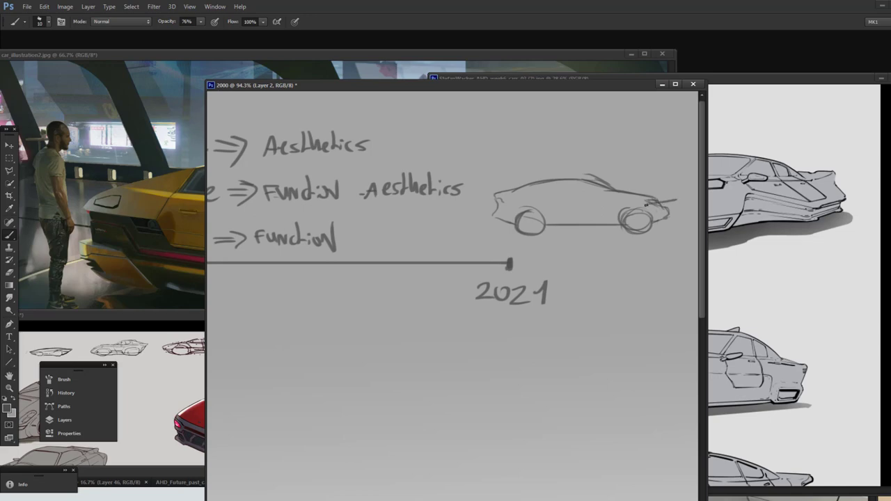
{"action": "key", "text": "ctrl+z"}
- Add wheel arches, a window line and a lower side line to the 2021 car's body
{"action": "mouse_move", "coordinate": [517, 220]}
{"action": "left_mouse_down"}
{"action": "mouse_move", "coordinate": [547, 213]}
{"action": "mouse_move", "coordinate": [525, 222]}
{"action": "mouse_move", "coordinate": [531, 206]}
{"action": "mouse_move", "coordinate": [547, 213]}
{"action": "left_mouse_up"}
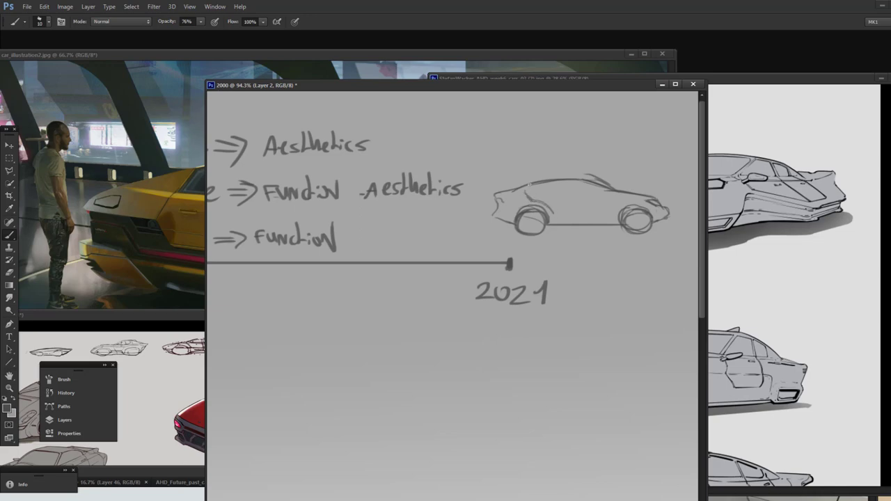
{"action": "left_click_drag", "start_coordinate": [530, 193], "coordinate": [601, 196]}
- Bring the sheet of hovercar line drawings forward and examine its designs, including their body lines, headlights and grilles
{"action": "mouse_move", "coordinate": [746, 82]}
{"action": "left_mouse_down"}
{"action": "mouse_move", "coordinate": [619, 60]}
{"action": "mouse_move", "coordinate": [597, 72]}
{"action": "mouse_move", "coordinate": [607, 62]}
{"action": "left_mouse_up"}
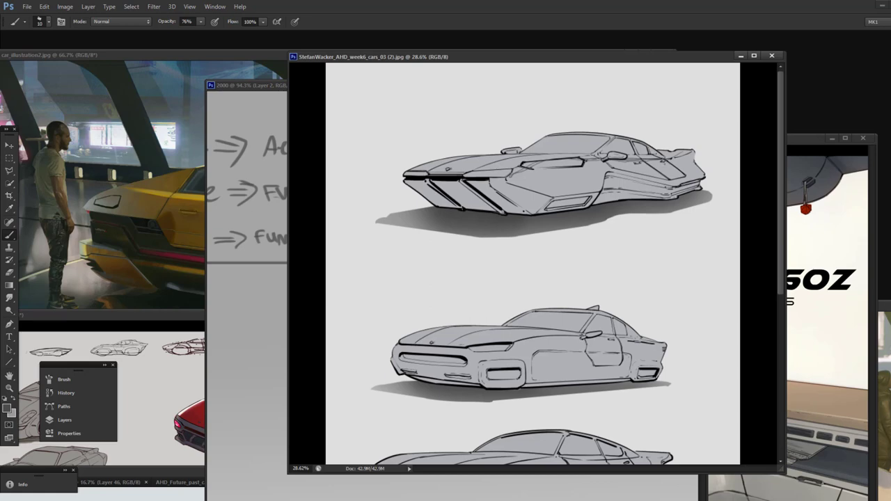
{"action": "left_click_drag", "start_coordinate": [685, 151], "coordinate": [673, 159]}
{"action": "key", "text": "ctrl+alt+z"}
{"action": "mouse_move", "coordinate": [565, 163]}
{"action": "left_mouse_down"}
{"action": "mouse_move", "coordinate": [612, 183]}
{"action": "mouse_move", "coordinate": [645, 175]}
{"action": "left_mouse_up"}
{"action": "key", "text": "ctrl+alt+z"}
{"action": "key", "text": "ctrl+alt+z"}
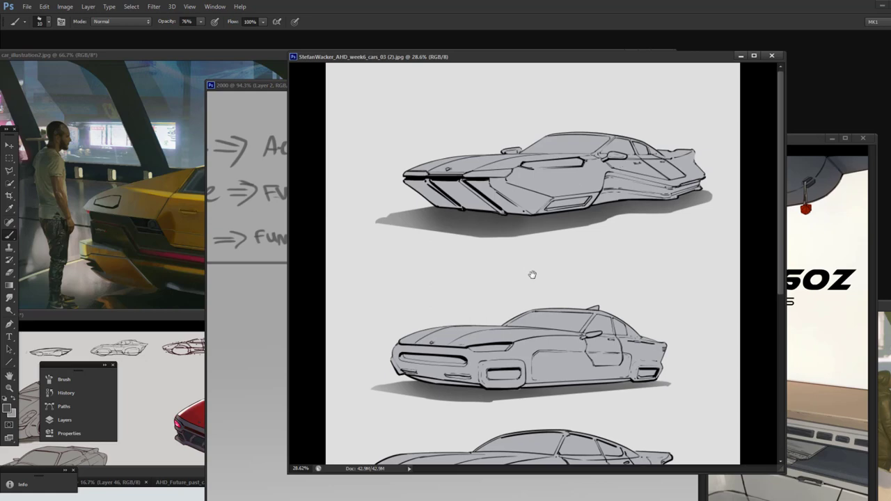
{"action": "scroll", "coordinate": [531, 274], "scroll_direction": "down", "scroll_amount": 4}
{"action": "left_click_drag", "start_coordinate": [527, 240], "coordinate": [538, 355]}
{"action": "key", "text": "ctrl+alt+z"}
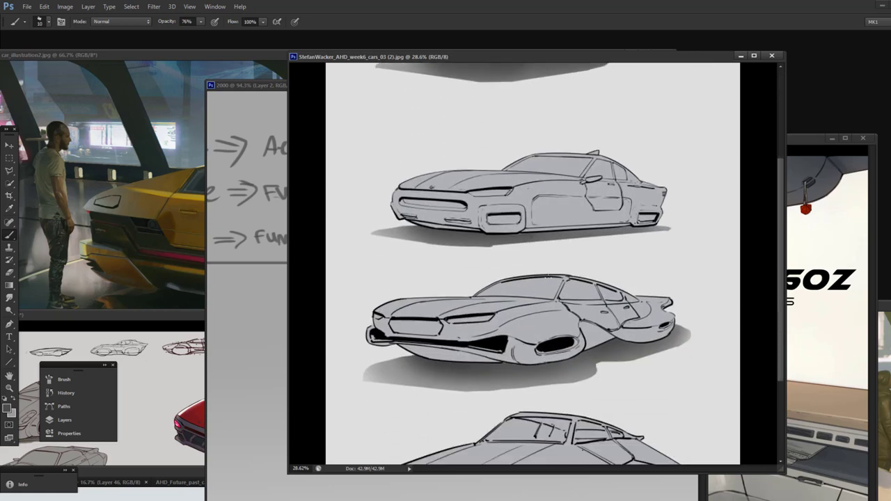
{"action": "scroll", "coordinate": [550, 235], "scroll_direction": "down", "scroll_amount": 4}
{"action": "mouse_move", "coordinate": [616, 346]}
{"action": "left_mouse_down"}
{"action": "mouse_move", "coordinate": [602, 384]}
{"action": "mouse_move", "coordinate": [462, 368]}
{"action": "mouse_move", "coordinate": [546, 367]}
{"action": "mouse_move", "coordinate": [517, 346]}
{"action": "mouse_move", "coordinate": [452, 351]}
{"action": "mouse_move", "coordinate": [508, 354]}
{"action": "mouse_move", "coordinate": [471, 341]}
{"action": "mouse_move", "coordinate": [496, 362]}
{"action": "left_mouse_up"}
{"action": "key", "text": "ctrl+alt+z"}
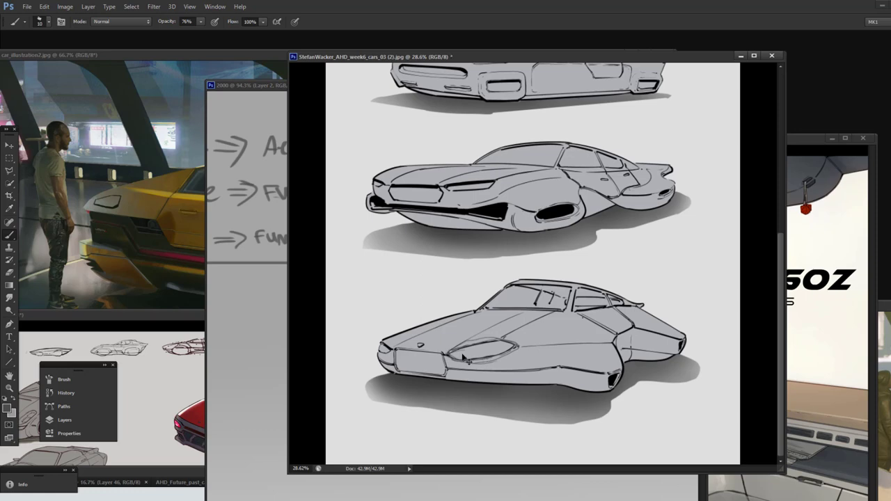
{"action": "left_click_drag", "start_coordinate": [439, 352], "coordinate": [448, 374]}
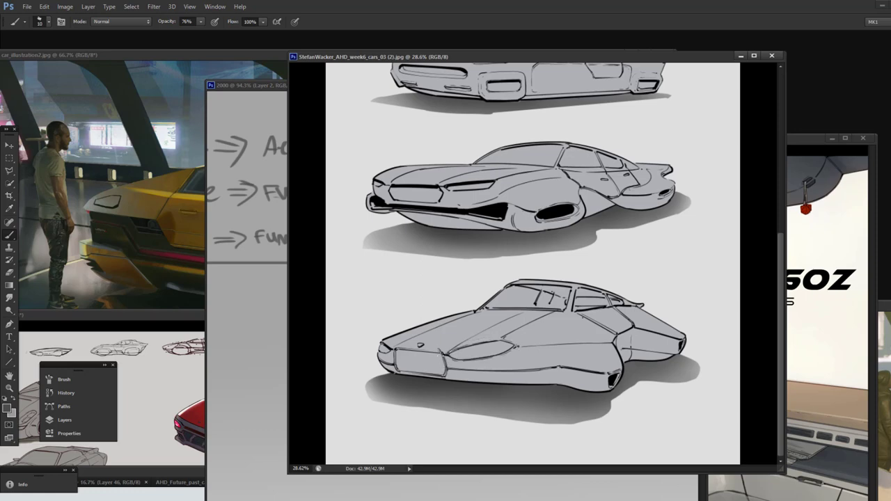
{"action": "key", "text": "ctrl+z"}
- Switch to File Explorer, open the Seagate Expansion Drive (F:), and move its window clear of the drawings
{"action": "mouse_move", "coordinate": [224, 499]}
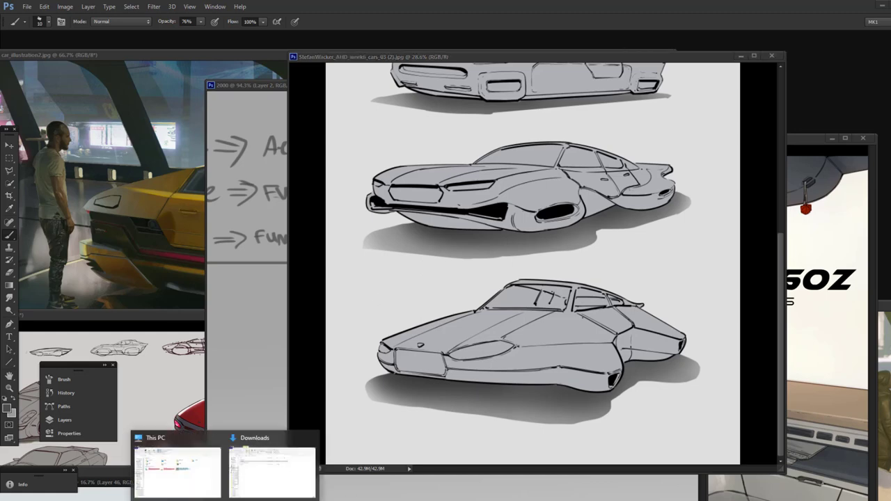
{"action": "left_click", "coordinate": [202, 464]}
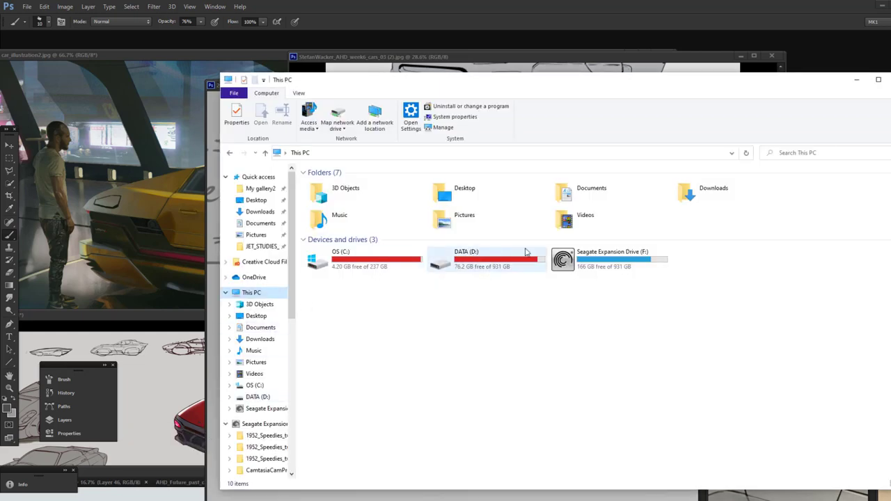
{"action": "double_click", "coordinate": [602, 264]}
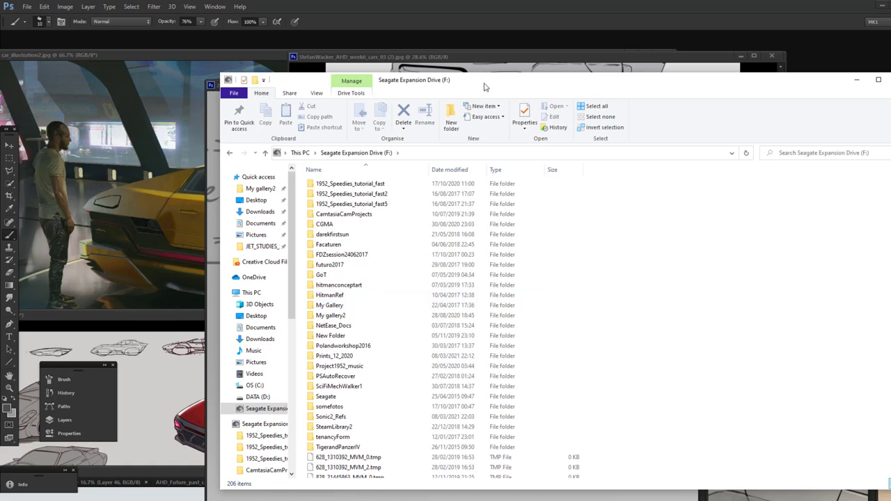
{"action": "mouse_move", "coordinate": [485, 82]}
{"action": "left_mouse_down"}
{"action": "mouse_move", "coordinate": [501, 236]}
{"action": "mouse_move", "coordinate": [621, 459]}
{"action": "left_mouse_up"}
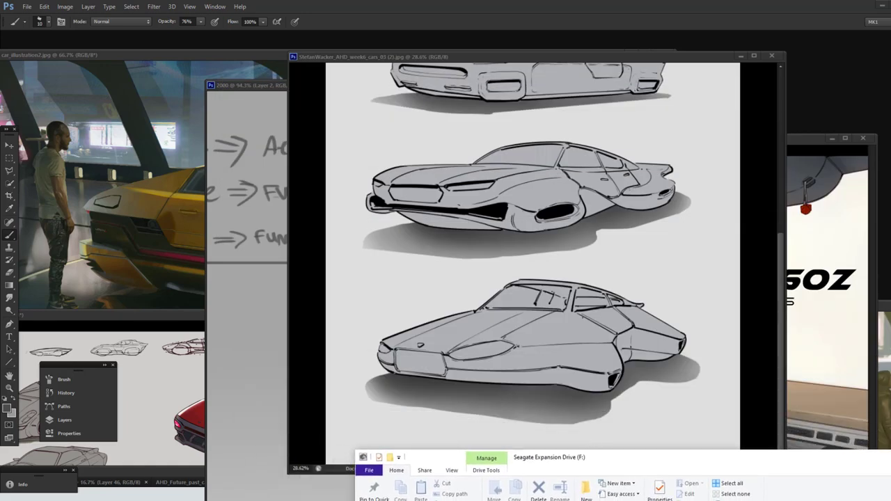
- Bring the timeline sketch and car_illustration2.jpg forward in Photoshop, and move the illustration below the timeline drawing
{"action": "mouse_move", "coordinate": [521, 463]}
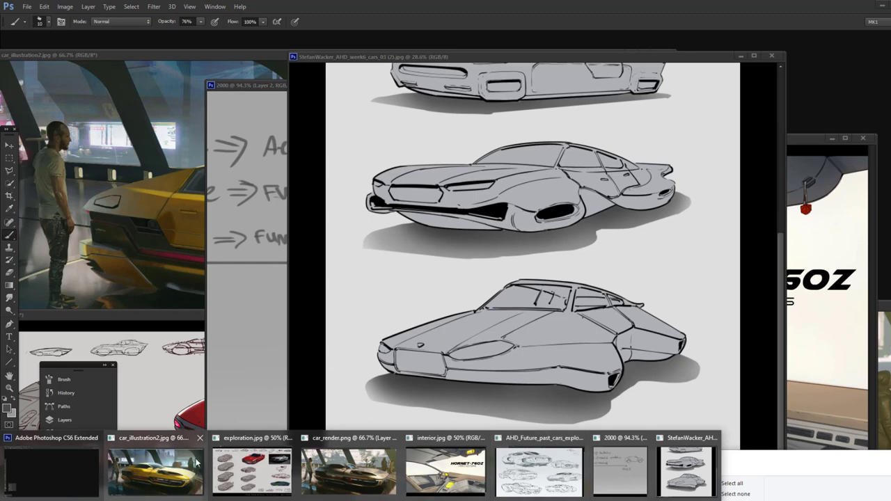
{"action": "left_click", "coordinate": [268, 85]}
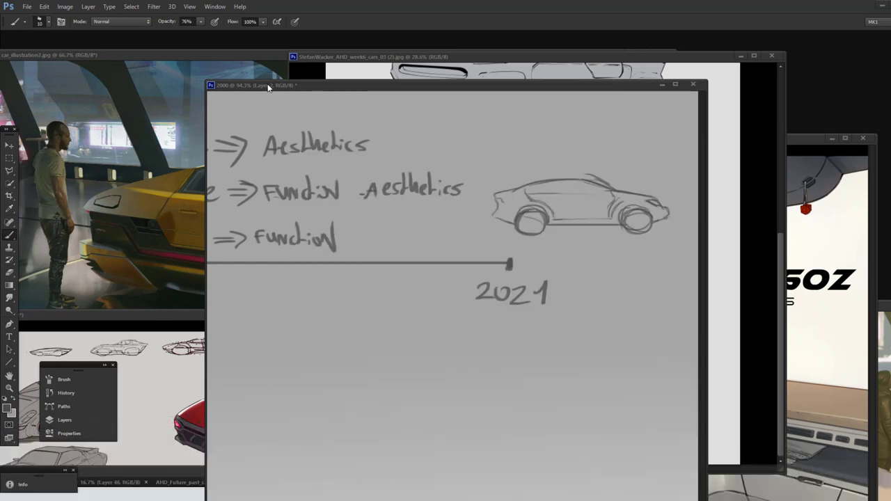
{"action": "left_click_drag", "start_coordinate": [268, 86], "coordinate": [339, 108]}
{"action": "left_click", "coordinate": [177, 56]}
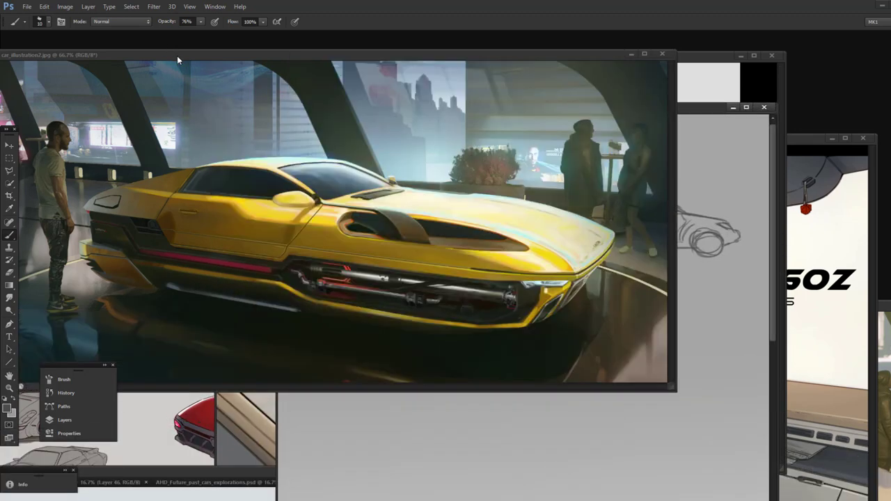
{"action": "mouse_move", "coordinate": [177, 56]}
{"action": "left_mouse_down"}
{"action": "mouse_move", "coordinate": [197, 81]}
{"action": "mouse_move", "coordinate": [196, 406]}
{"action": "mouse_move", "coordinate": [206, 374]}
{"action": "mouse_move", "coordinate": [243, 388]}
{"action": "left_mouse_up"}
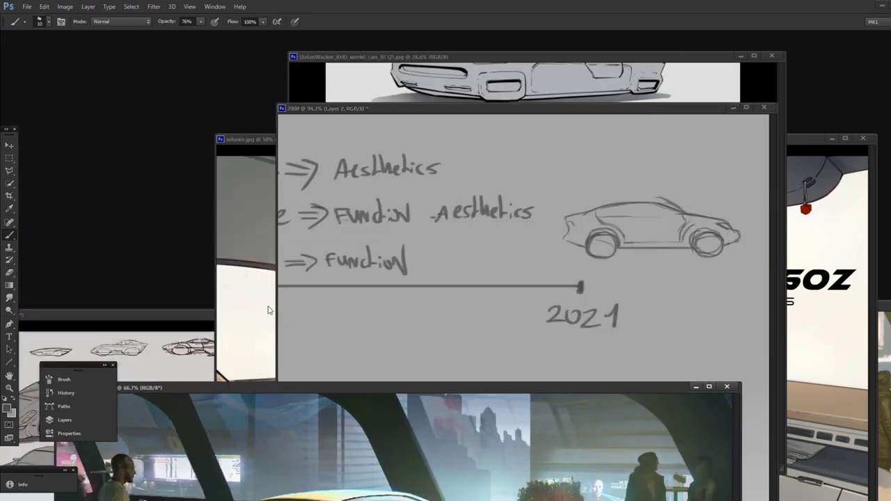
- Move the yellow car illustration aside, bring the car explorations window forward, and show the Audi painting in it
{"action": "left_click_drag", "start_coordinate": [268, 310], "coordinate": [383, 212]}
{"action": "left_click_drag", "start_coordinate": [145, 468], "coordinate": [276, 66]}
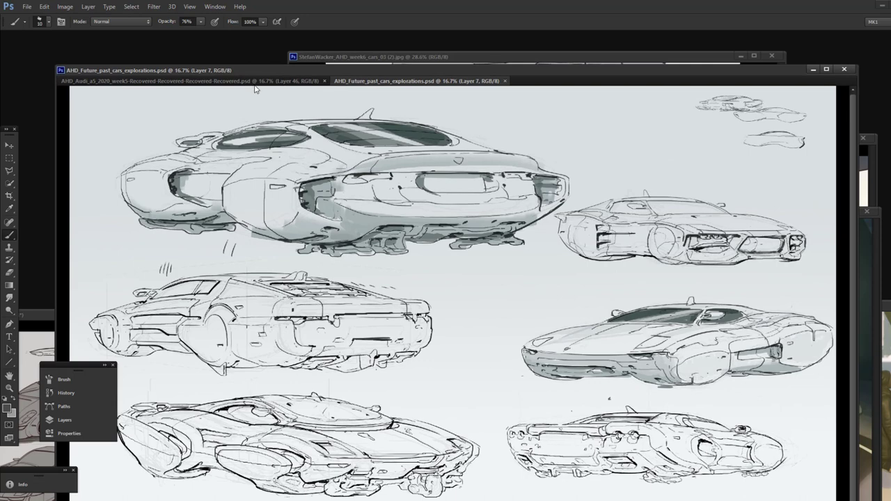
{"action": "left_click", "coordinate": [254, 82]}
{"action": "left_click_drag", "start_coordinate": [448, 73], "coordinate": [246, 51]}
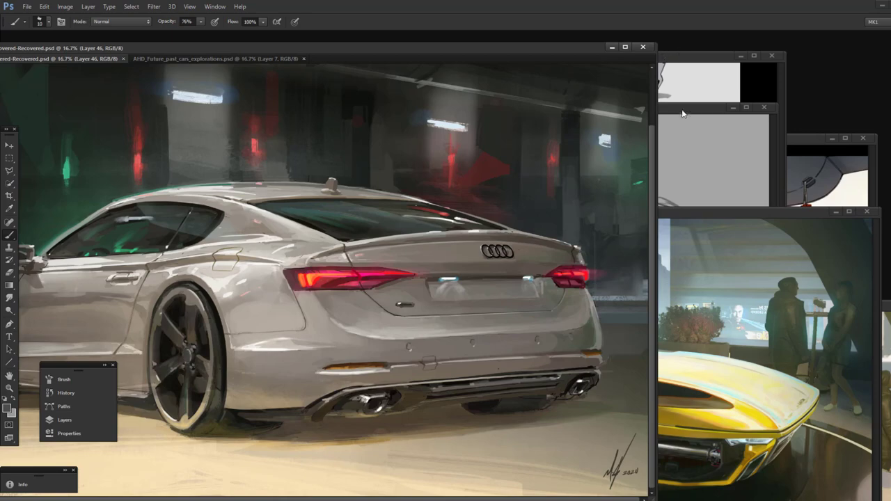
- Place the sheet of hovercar line drawings beside the Audi painting and compare the two designs
{"action": "left_click", "coordinate": [707, 110]}
{"action": "left_click_drag", "start_coordinate": [707, 110], "coordinate": [732, 111]}
{"action": "left_click", "coordinate": [712, 68]}
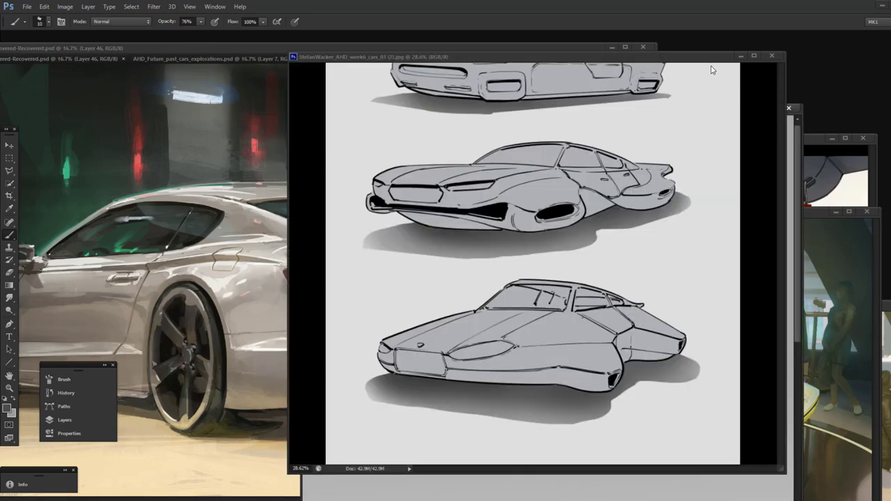
{"action": "left_click_drag", "start_coordinate": [727, 75], "coordinate": [740, 83]}
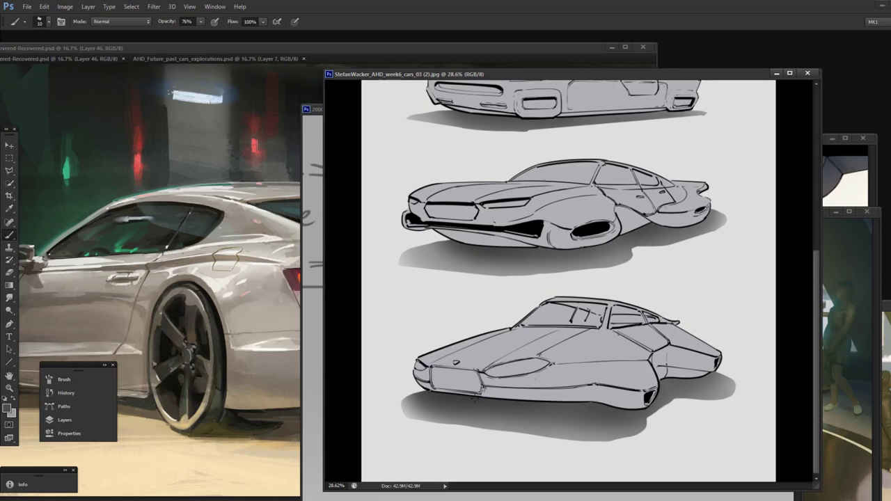
{"action": "left_click", "coordinate": [295, 284]}
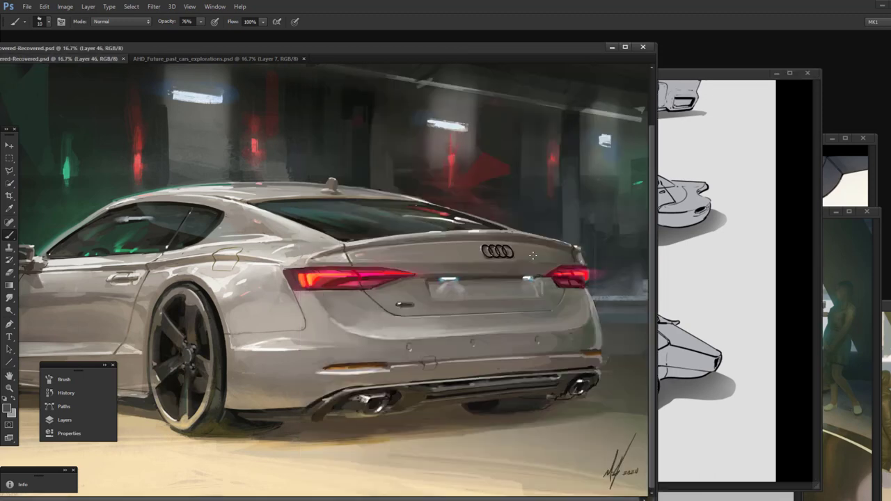
{"action": "left_click", "coordinate": [707, 248]}
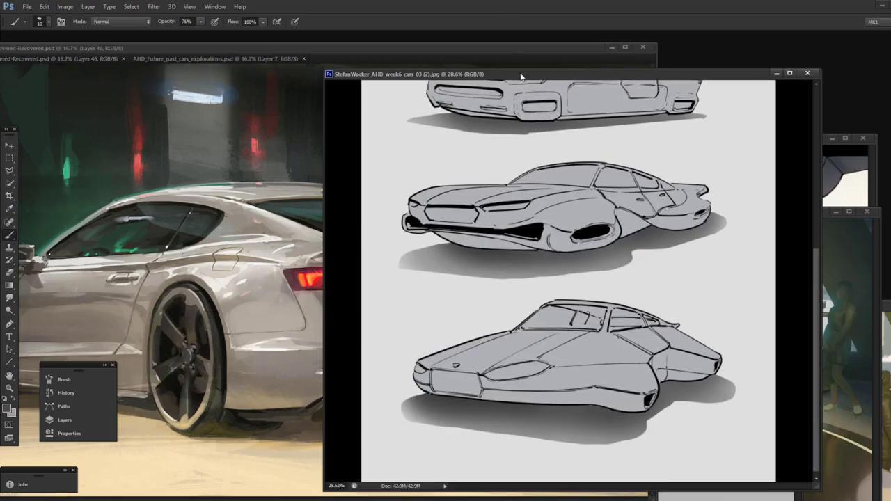
{"action": "left_click_drag", "start_coordinate": [528, 74], "coordinate": [528, 57]}
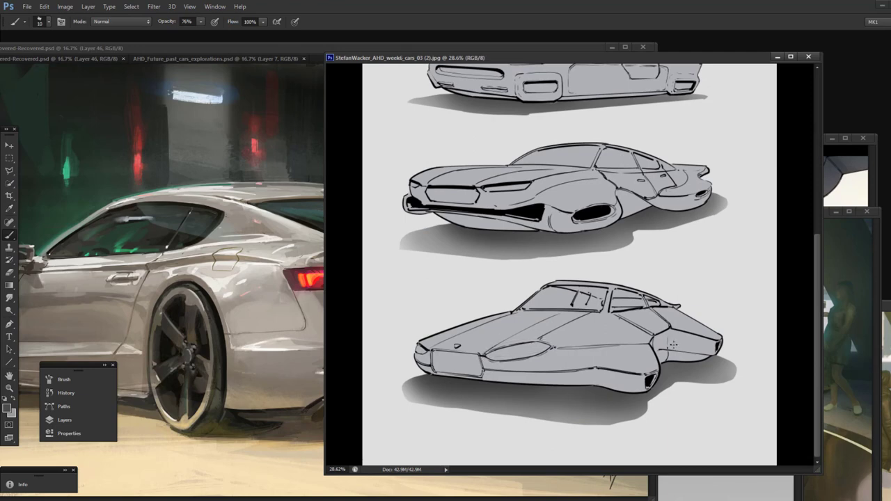
{"action": "left_click_drag", "start_coordinate": [543, 344], "coordinate": [589, 318]}
{"action": "key", "text": "ctrl+z"}
{"action": "key", "text": "ctrl+z"}
{"action": "mouse_move", "coordinate": [500, 345]}
{"action": "left_mouse_down"}
{"action": "mouse_move", "coordinate": [561, 315]}
{"action": "mouse_move", "coordinate": [594, 313]}
{"action": "left_mouse_up"}
{"action": "key", "text": "ctrl+z"}
{"action": "key", "text": "ctrl+z"}
{"action": "left_click_drag", "start_coordinate": [559, 347], "coordinate": [648, 341]}
{"action": "key", "text": "ctrl+z"}
- Draw a side line across the lowest hovercar's front fender with a size 24 brush in magenta (ff00e6)
{"action": "right_click", "coordinate": [560, 279]}
{"action": "left_click", "coordinate": [8, 409]}
{"action": "left_click", "coordinate": [8, 409]}
{"action": "left_click", "coordinate": [656, 334]}
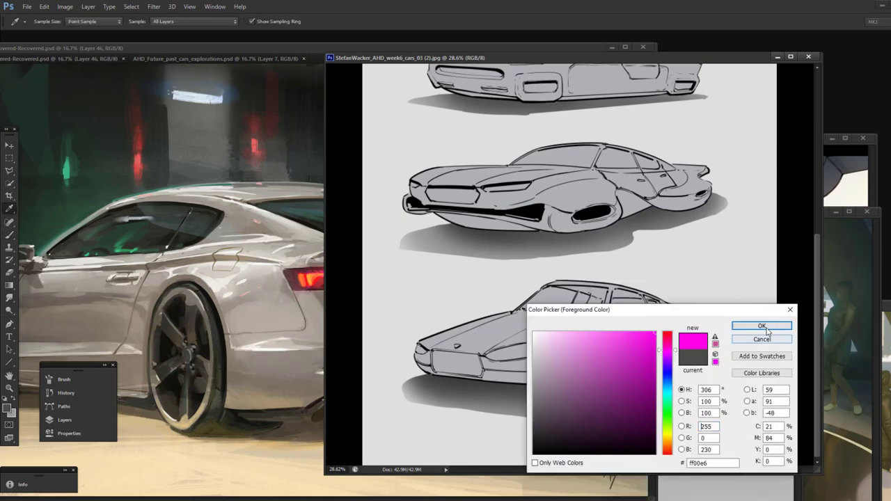
{"action": "left_click", "coordinate": [767, 328]}
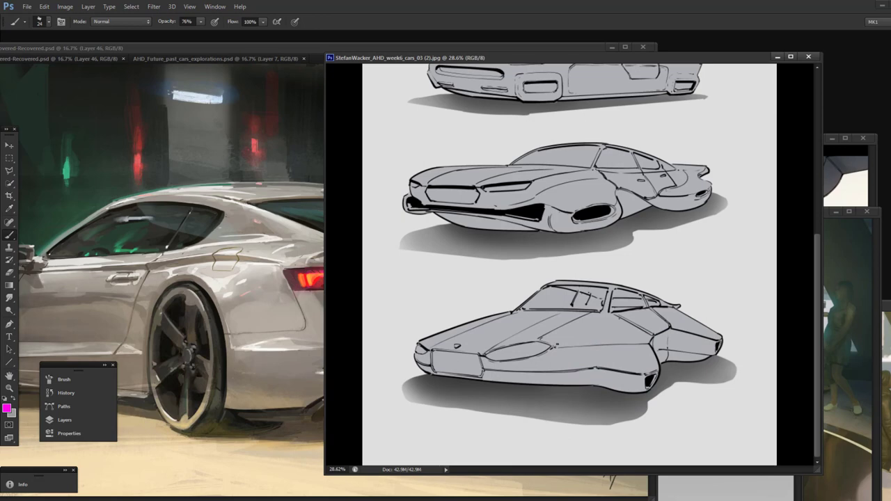
{"action": "left_click_drag", "start_coordinate": [551, 351], "coordinate": [663, 348]}
{"action": "key", "text": "ctrl+z"}
{"action": "left_click_drag", "start_coordinate": [554, 348], "coordinate": [649, 345]}
- Try tracing the lowest hovercar's fender, lower body, headlight and hood lines in magenta
{"action": "left_click_drag", "start_coordinate": [546, 342], "coordinate": [592, 313]}
{"action": "key", "text": "ctrl+z"}
{"action": "left_click_drag", "start_coordinate": [490, 369], "coordinate": [596, 366]}
{"action": "left_click_drag", "start_coordinate": [518, 371], "coordinate": [587, 369]}
{"action": "key", "text": "ctrl+z"}
{"action": "left_click_drag", "start_coordinate": [482, 383], "coordinate": [599, 376]}
{"action": "key", "text": "ctrl+z"}
{"action": "left_click_drag", "start_coordinate": [485, 356], "coordinate": [541, 352]}
{"action": "key", "text": "ctrl+z"}
{"action": "mouse_move", "coordinate": [537, 342]}
{"action": "left_mouse_down"}
{"action": "mouse_move", "coordinate": [486, 354]}
{"action": "mouse_move", "coordinate": [538, 354]}
{"action": "left_mouse_up"}
{"action": "key", "text": "ctrl+alt+z"}
{"action": "mouse_move", "coordinate": [418, 342]}
{"action": "left_mouse_down"}
{"action": "mouse_move", "coordinate": [527, 310]}
{"action": "mouse_move", "coordinate": [551, 289]}
{"action": "mouse_move", "coordinate": [649, 307]}
{"action": "left_mouse_up"}
{"action": "key", "text": "ctrl+z"}
- Try outlining the panel above the lowest hovercar's fender line as a closed angular shape
{"action": "mouse_move", "coordinate": [588, 314]}
{"action": "left_mouse_down"}
{"action": "mouse_move", "coordinate": [542, 340]}
{"action": "mouse_move", "coordinate": [652, 341]}
{"action": "left_mouse_up"}
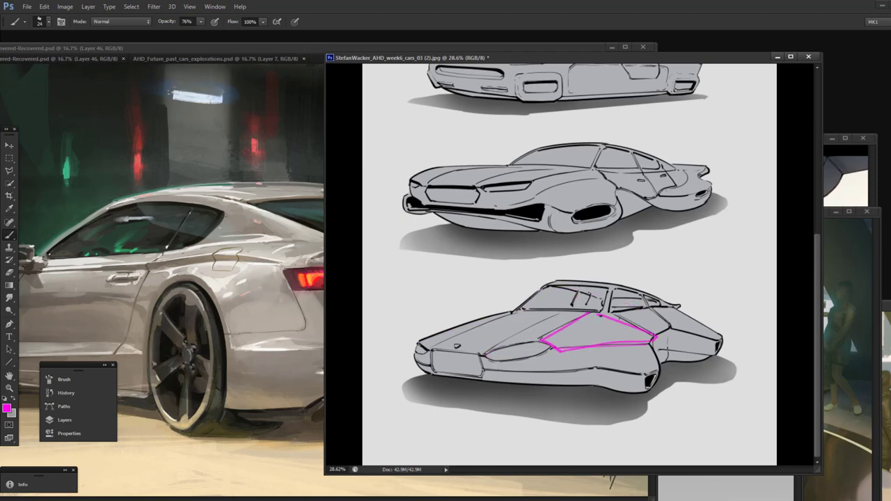
{"action": "key", "text": "ctrl+z"}
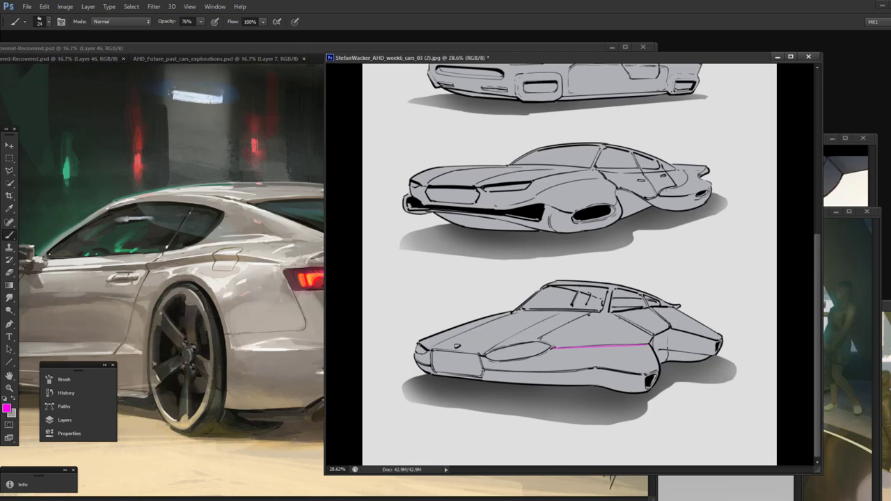
{"action": "mouse_move", "coordinate": [588, 316]}
{"action": "left_mouse_down"}
{"action": "mouse_move", "coordinate": [546, 338]}
{"action": "mouse_move", "coordinate": [555, 349]}
{"action": "mouse_move", "coordinate": [655, 343]}
{"action": "mouse_move", "coordinate": [591, 317]}
{"action": "left_mouse_up"}
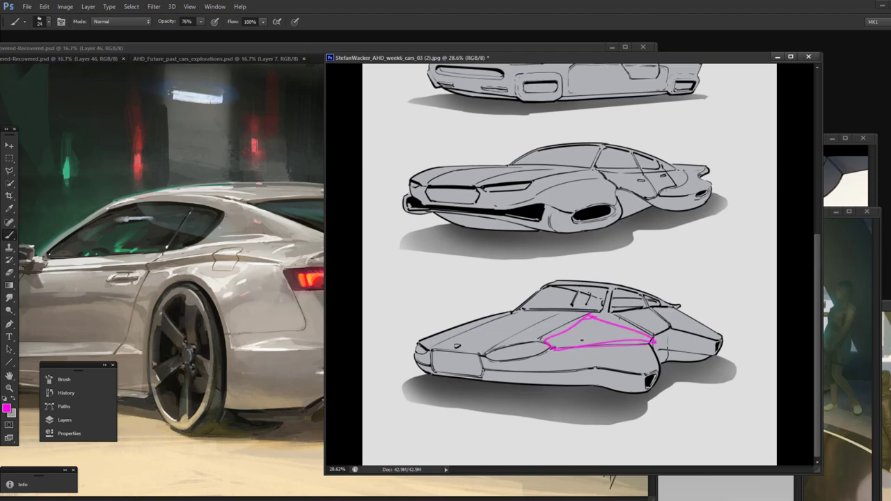
{"action": "key", "text": "ctrl+z"}
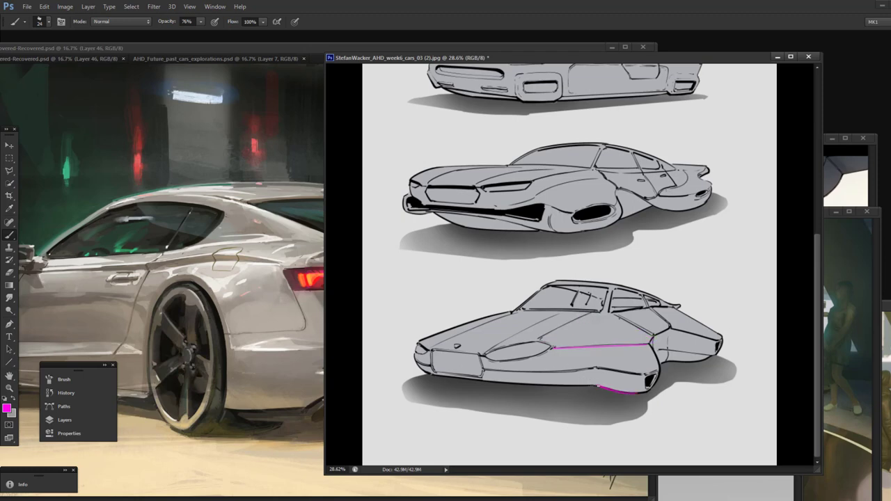
- Try marking the lowest hovercar's bottom edge and the upper contour of its headlight
{"action": "left_click_drag", "start_coordinate": [643, 392], "coordinate": [523, 388]}
{"action": "key", "text": "ctrl+z"}
{"action": "mouse_move", "coordinate": [478, 356]}
{"action": "left_mouse_down"}
{"action": "mouse_move", "coordinate": [484, 377]}
{"action": "mouse_move", "coordinate": [433, 372]}
{"action": "mouse_move", "coordinate": [519, 350]}
{"action": "left_mouse_up"}
{"action": "key", "text": "ctrl+z"}
{"action": "key", "text": "ctrl+z"}
{"action": "key", "text": "ctrl+z"}
{"action": "mouse_move", "coordinate": [481, 358]}
{"action": "left_mouse_down"}
{"action": "mouse_move", "coordinate": [485, 372]}
{"action": "mouse_move", "coordinate": [480, 355]}
{"action": "left_mouse_up"}
{"action": "key", "text": "ctrl+z"}
{"action": "key", "text": "ctrl+z"}
- Sketch an angular outline with cut corners in the empty area above the lowest hovercar's hood
{"action": "mouse_move", "coordinate": [389, 308]}
{"action": "left_mouse_down"}
{"action": "mouse_move", "coordinate": [451, 310]}
{"action": "mouse_move", "coordinate": [439, 312]}
{"action": "mouse_move", "coordinate": [450, 300]}
{"action": "mouse_move", "coordinate": [445, 309]}
{"action": "mouse_move", "coordinate": [426, 265]}
{"action": "left_mouse_up"}
{"action": "key", "text": "ctrl+z"}
{"action": "key", "text": "ctrl+z"}
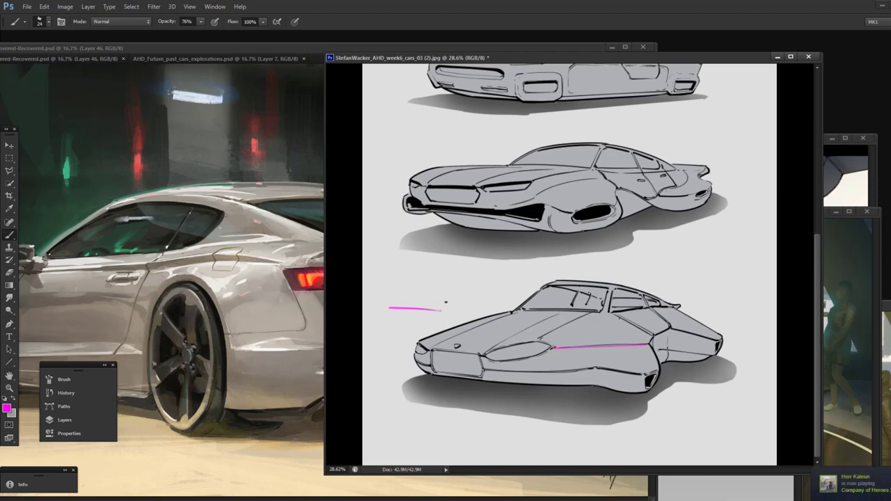
{"action": "mouse_move", "coordinate": [446, 302]}
{"action": "left_mouse_down"}
{"action": "mouse_move", "coordinate": [427, 269]}
{"action": "mouse_move", "coordinate": [432, 276]}
{"action": "mouse_move", "coordinate": [365, 272]}
{"action": "mouse_move", "coordinate": [434, 275]}
{"action": "mouse_move", "coordinate": [370, 272]}
{"action": "mouse_move", "coordinate": [391, 289]}
{"action": "left_mouse_up"}
{"action": "key", "text": "ctrl+z"}
{"action": "key", "text": "ctrl+z"}
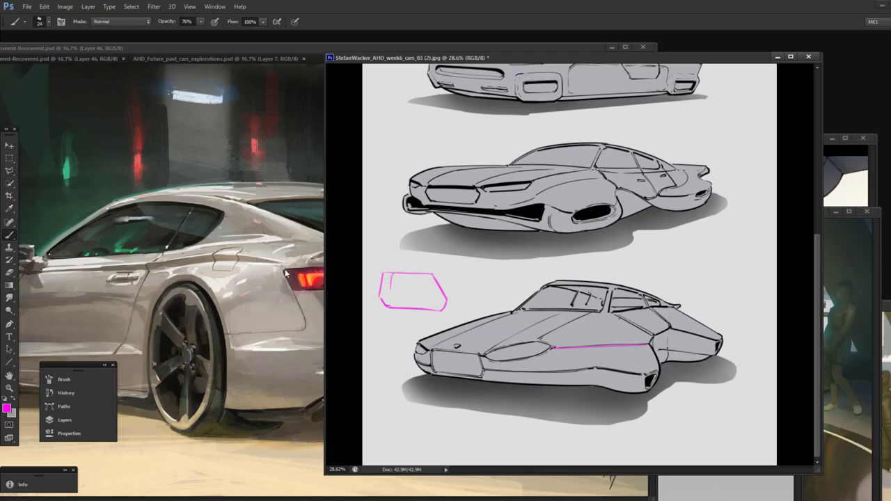
- Check the Audi painting's tail lights and complete the inner contour of the angular magenta outline
{"action": "left_click", "coordinate": [298, 273]}
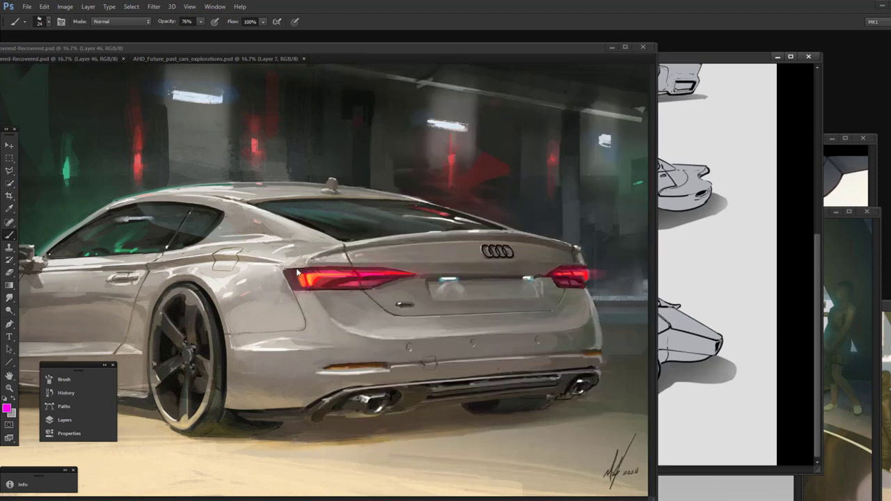
{"action": "left_click", "coordinate": [680, 55]}
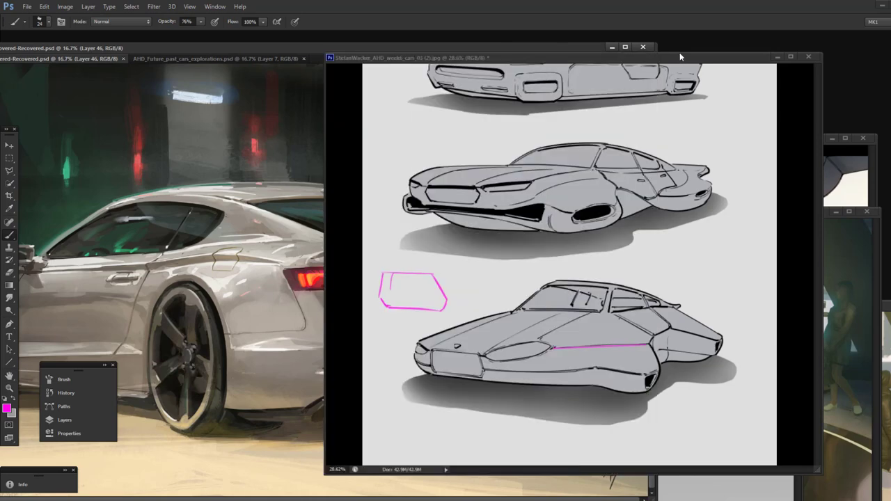
{"action": "left_click_drag", "start_coordinate": [680, 55], "coordinate": [683, 53]}
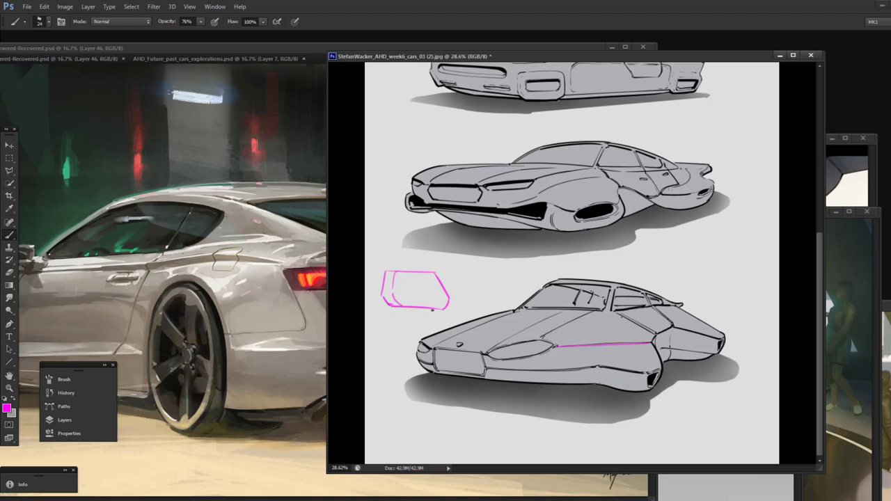
{"action": "mouse_move", "coordinate": [393, 295]}
{"action": "left_mouse_down"}
{"action": "mouse_move", "coordinate": [401, 304]}
{"action": "mouse_move", "coordinate": [432, 303]}
{"action": "left_mouse_up"}
- Sketch a thin, pointed headlight outline beside the angular shape, above the lowest hovercar
{"action": "mouse_move", "coordinate": [448, 271]}
{"action": "left_mouse_down"}
{"action": "mouse_move", "coordinate": [456, 278]}
{"action": "mouse_move", "coordinate": [596, 265]}
{"action": "left_mouse_up"}
{"action": "key", "text": "ctrl+z"}
{"action": "left_click_drag", "start_coordinate": [453, 271], "coordinate": [527, 262]}
{"action": "key", "text": "ctrl+z"}
{"action": "left_click_drag", "start_coordinate": [450, 272], "coordinate": [527, 267]}
{"action": "key", "text": "ctrl+z"}
{"action": "left_click_drag", "start_coordinate": [451, 274], "coordinate": [534, 268]}
{"action": "left_click_drag", "start_coordinate": [392, 273], "coordinate": [545, 266]}
{"action": "key", "text": "ctrl+z"}
{"action": "key", "text": "ctrl+z"}
{"action": "mouse_move", "coordinate": [454, 279]}
{"action": "left_mouse_down"}
{"action": "mouse_move", "coordinate": [503, 285]}
{"action": "mouse_move", "coordinate": [534, 272]}
{"action": "mouse_move", "coordinate": [490, 273]}
{"action": "left_mouse_up"}
{"action": "key", "text": "ctrl+z"}
{"action": "key", "text": "ctrl+z"}
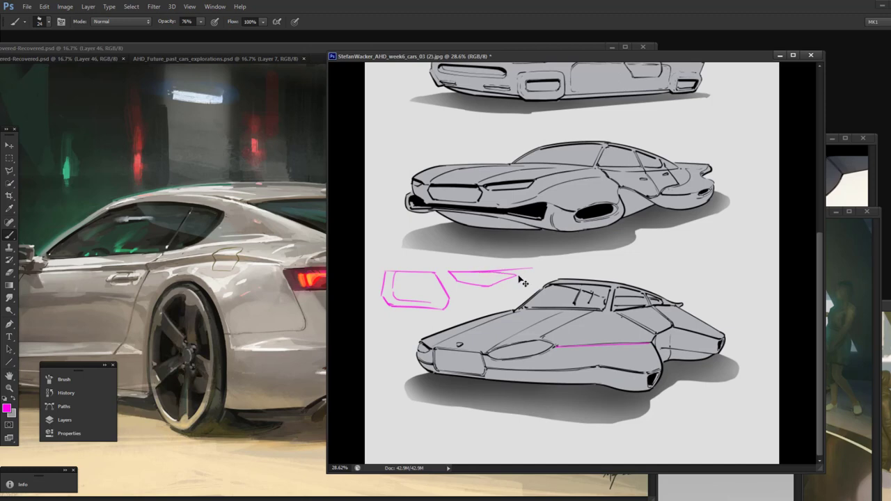
- Reinforce the pointed headlight sketch's outline and add inner detail lines
{"action": "key", "text": "ctrl+z"}
{"action": "left_click_drag", "start_coordinate": [459, 281], "coordinate": [494, 276]}
{"action": "key", "text": "ctrl+z"}
{"action": "left_click_drag", "start_coordinate": [450, 273], "coordinate": [456, 280]}
{"action": "mouse_move", "coordinate": [437, 273]}
{"action": "left_mouse_down"}
{"action": "mouse_move", "coordinate": [453, 299]}
{"action": "mouse_move", "coordinate": [436, 274]}
{"action": "mouse_move", "coordinate": [446, 271]}
{"action": "mouse_move", "coordinate": [459, 296]}
{"action": "mouse_move", "coordinate": [496, 297]}
{"action": "mouse_move", "coordinate": [441, 279]}
{"action": "mouse_move", "coordinate": [498, 301]}
{"action": "mouse_move", "coordinate": [470, 299]}
{"action": "mouse_move", "coordinate": [457, 280]}
{"action": "mouse_move", "coordinate": [485, 286]}
{"action": "mouse_move", "coordinate": [519, 278]}
{"action": "left_mouse_up"}
{"action": "key", "text": "ctrl+z"}
{"action": "key", "text": "ctrl+z"}
{"action": "key", "text": "ctrl+z"}
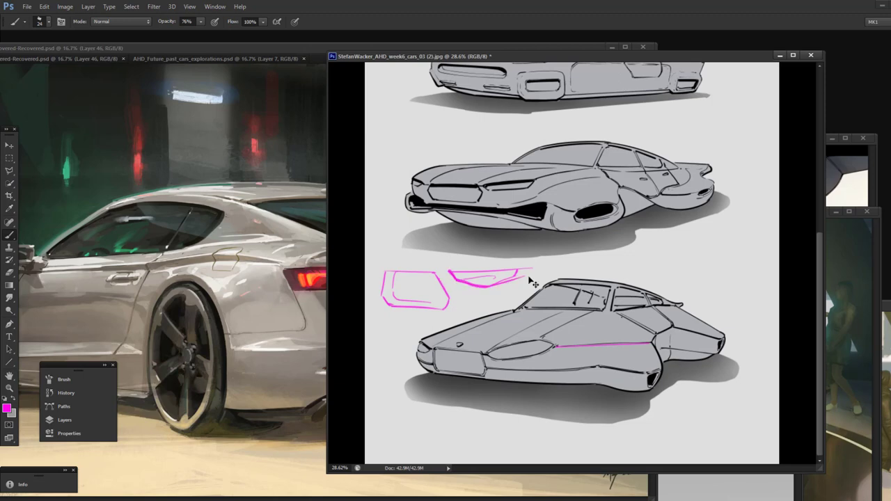
{"action": "key", "text": "ctrl+z"}
- Sketch a small arched shape below the pointed headlight and add another stroke along the headlight's lower edge
{"action": "mouse_move", "coordinate": [432, 298]}
{"action": "left_mouse_down"}
{"action": "mouse_move", "coordinate": [461, 288]}
{"action": "mouse_move", "coordinate": [459, 309]}
{"action": "mouse_move", "coordinate": [488, 300]}
{"action": "mouse_move", "coordinate": [471, 311]}
{"action": "mouse_move", "coordinate": [447, 278]}
{"action": "mouse_move", "coordinate": [502, 295]}
{"action": "mouse_move", "coordinate": [483, 309]}
{"action": "left_mouse_up"}
{"action": "key", "text": "ctrl+z"}
{"action": "key", "text": "ctrl+z"}
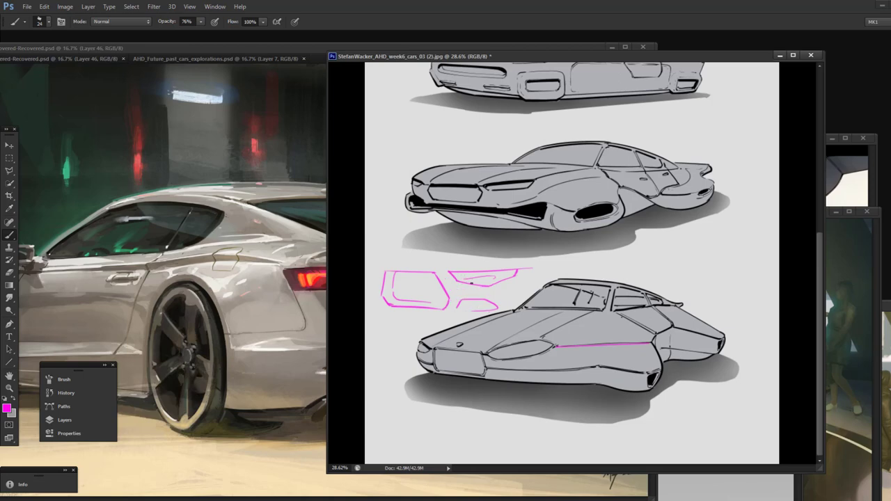
{"action": "key", "text": "e"}
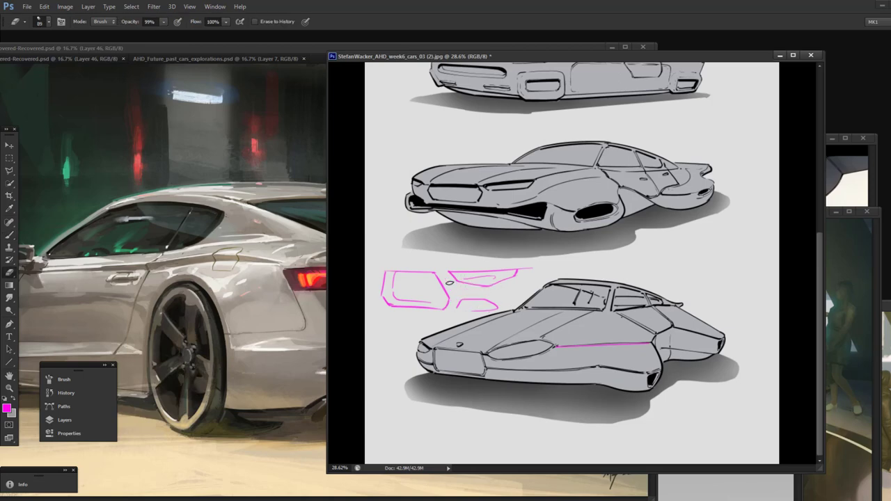
{"action": "key", "text": "b"}
{"action": "left_click_drag", "start_coordinate": [454, 283], "coordinate": [513, 279]}
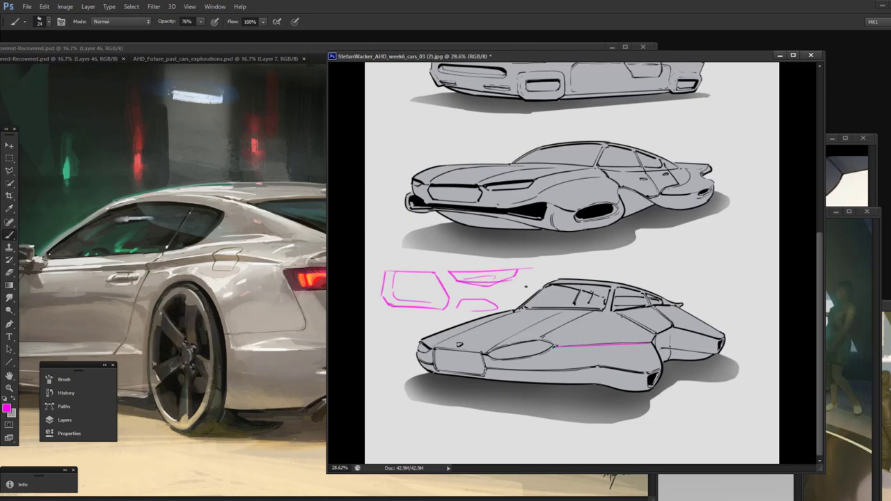
{"action": "left_click", "coordinate": [510, 288], "text": "alt"}
{"action": "left_click", "coordinate": [450, 291], "text": "alt"}
- Try headlight contour strokes and a long side line on the lowest hovercar's body
{"action": "mouse_move", "coordinate": [511, 359]}
{"action": "left_mouse_down"}
{"action": "mouse_move", "coordinate": [490, 356]}
{"action": "mouse_move", "coordinate": [484, 369]}
{"action": "mouse_move", "coordinate": [531, 371]}
{"action": "mouse_move", "coordinate": [485, 356]}
{"action": "mouse_move", "coordinate": [542, 352]}
{"action": "left_mouse_up"}
{"action": "key", "text": "ctrl+z"}
{"action": "key", "text": "ctrl+z"}
{"action": "mouse_move", "coordinate": [481, 354]}
{"action": "left_mouse_down"}
{"action": "mouse_move", "coordinate": [651, 342]}
{"action": "mouse_move", "coordinate": [668, 368]}
{"action": "mouse_move", "coordinate": [547, 371]}
{"action": "mouse_move", "coordinate": [502, 368]}
{"action": "mouse_move", "coordinate": [486, 354]}
{"action": "mouse_move", "coordinate": [647, 343]}
{"action": "mouse_move", "coordinate": [658, 370]}
{"action": "left_mouse_up"}
{"action": "key", "text": "ctrl+alt+z"}
{"action": "key", "text": "ctrl+alt+z"}
{"action": "key", "text": "ctrl+alt+z"}
{"action": "key", "text": "ctrl+alt+z"}
{"action": "key", "text": "ctrl+alt+z"}
- Try another line running from the lowest hovercar's headlight toward its front fender
{"action": "mouse_move", "coordinate": [503, 361]}
{"action": "left_mouse_down"}
{"action": "mouse_move", "coordinate": [482, 366]}
{"action": "mouse_move", "coordinate": [498, 370]}
{"action": "mouse_move", "coordinate": [488, 356]}
{"action": "mouse_move", "coordinate": [527, 356]}
{"action": "mouse_move", "coordinate": [512, 370]}
{"action": "mouse_move", "coordinate": [506, 359]}
{"action": "mouse_move", "coordinate": [522, 369]}
{"action": "mouse_move", "coordinate": [577, 348]}
{"action": "left_mouse_up"}
{"action": "key", "text": "ctrl+alt+z"}
{"action": "key", "text": "ctrl+alt+z"}
{"action": "key", "text": "ctrl+alt+z"}
{"action": "key", "text": "ctrl+alt+z"}
{"action": "key", "text": "ctrl+alt+z"}
{"action": "key", "text": "ctrl+alt+z"}
{"action": "key", "text": "ctrl+alt+z"}
{"action": "key", "text": "ctrl+alt+z"}
- Try alternative contours for the rear and upper edges of the lowest hovercar's front fender
{"action": "mouse_move", "coordinate": [634, 349]}
{"action": "left_mouse_down"}
{"action": "mouse_move", "coordinate": [555, 346]}
{"action": "mouse_move", "coordinate": [560, 362]}
{"action": "mouse_move", "coordinate": [677, 375]}
{"action": "mouse_move", "coordinate": [677, 357]}
{"action": "mouse_move", "coordinate": [564, 348]}
{"action": "mouse_move", "coordinate": [584, 359]}
{"action": "mouse_move", "coordinate": [604, 346]}
{"action": "mouse_move", "coordinate": [625, 362]}
{"action": "left_mouse_up"}
{"action": "key", "text": "ctrl+alt+z"}
{"action": "key", "text": "ctrl+alt+z"}
{"action": "left_click_drag", "start_coordinate": [555, 349], "coordinate": [667, 367]}
{"action": "key", "text": "ctrl+alt+z"}
{"action": "key", "text": "ctrl+alt+z"}
{"action": "mouse_move", "coordinate": [564, 330]}
{"action": "left_mouse_down"}
{"action": "mouse_move", "coordinate": [547, 339]}
{"action": "mouse_move", "coordinate": [649, 342]}
{"action": "left_mouse_up"}
{"action": "left_click_drag", "start_coordinate": [655, 337], "coordinate": [647, 327]}
{"action": "key", "text": "ctrl+alt+z"}
{"action": "key", "text": "ctrl+alt+z"}
- Move the line drawings and the yellow car illustration aside, and bring exploration.jpg forward in full view
{"action": "left_click_drag", "start_coordinate": [629, 52], "coordinate": [514, 364]}
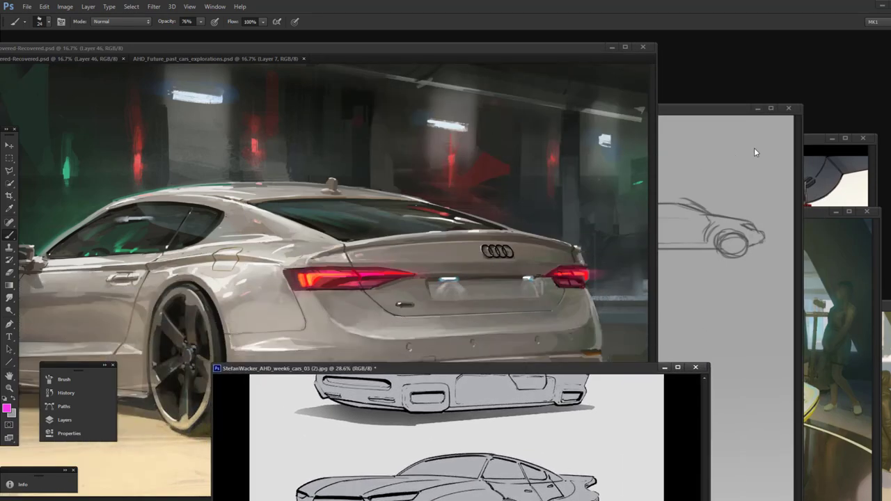
{"action": "left_click_drag", "start_coordinate": [819, 217], "coordinate": [641, 142]}
{"action": "mouse_move", "coordinate": [321, 499]}
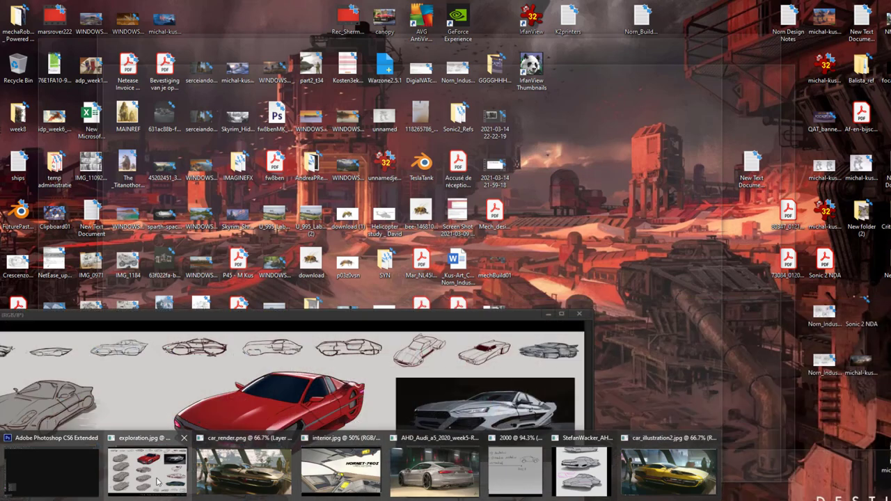
{"action": "left_click", "coordinate": [158, 482]}
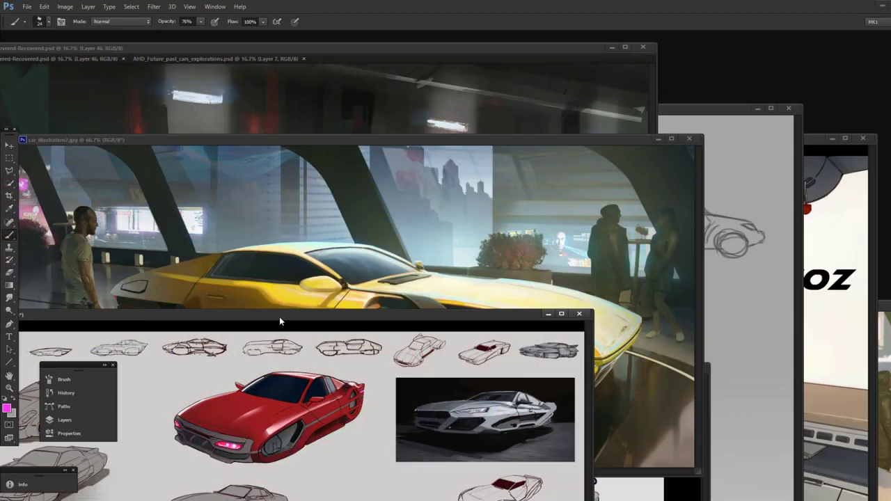
{"action": "left_click_drag", "start_coordinate": [319, 309], "coordinate": [428, 82]}
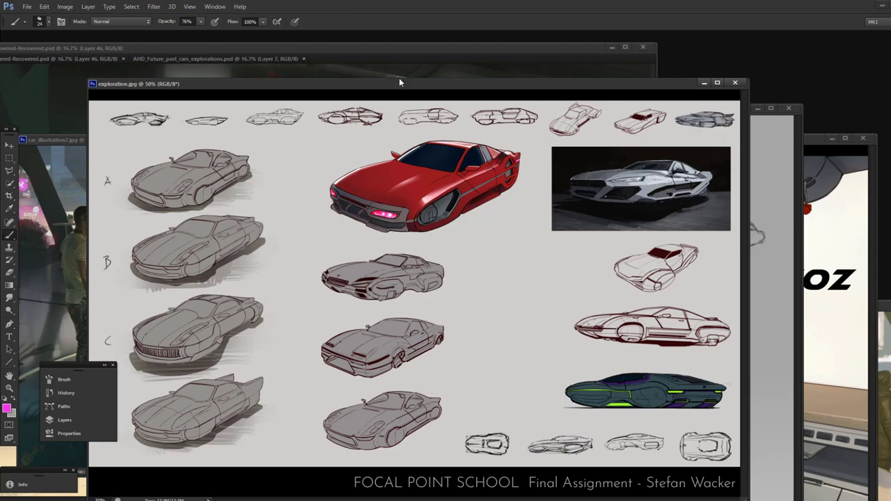
{"action": "left_click_drag", "start_coordinate": [309, 78], "coordinate": [347, 43]}
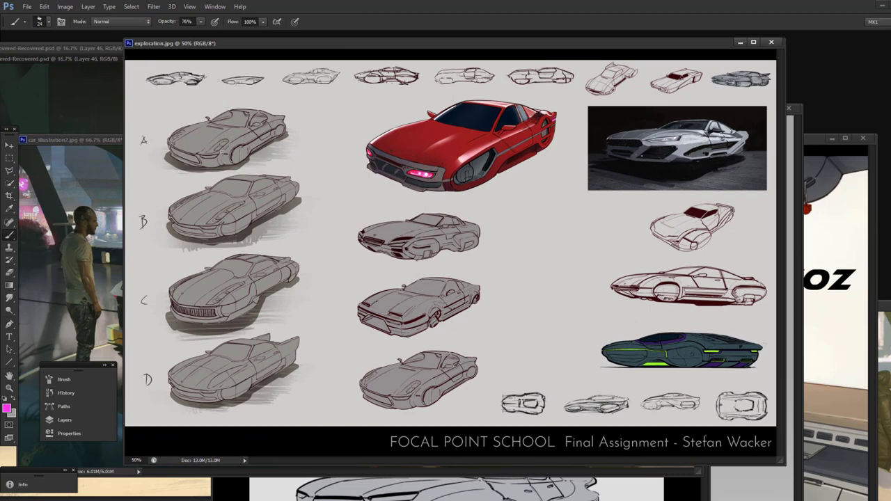
- Try marking the body lines of design A and the fronts of design C and its neighbouring grey sketch
{"action": "left_click_drag", "start_coordinate": [214, 156], "coordinate": [298, 114]}
{"action": "key", "text": "ctrl+z"}
{"action": "left_click_drag", "start_coordinate": [216, 152], "coordinate": [268, 126]}
{"action": "key", "text": "ctrl+z"}
{"action": "left_click_drag", "start_coordinate": [174, 308], "coordinate": [220, 307]}
{"action": "left_click_drag", "start_coordinate": [360, 308], "coordinate": [403, 321]}
{"action": "key", "text": "ctrl+z"}
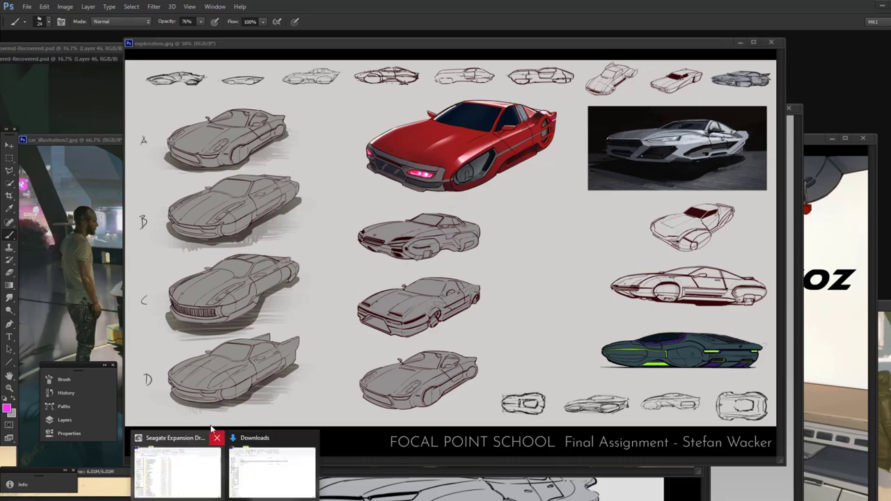
- Switch to File Explorer and open the My Gallery folder on the Seagate Expansion Drive (F:)
{"action": "left_click", "coordinate": [195, 480]}
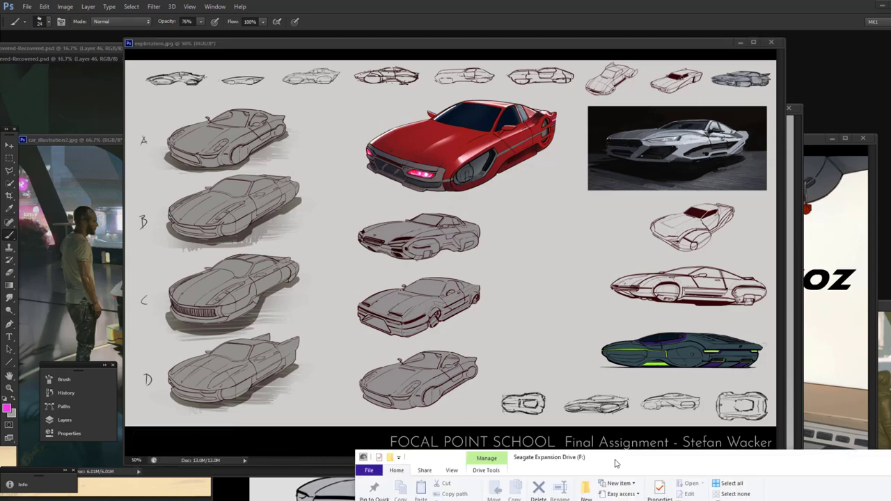
{"action": "left_click_drag", "start_coordinate": [637, 456], "coordinate": [453, 95]}
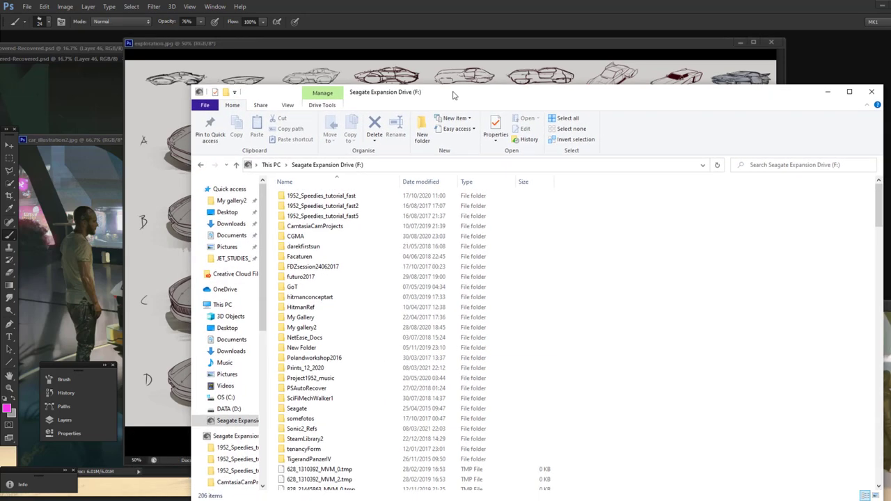
{"action": "double_click", "coordinate": [303, 319]}
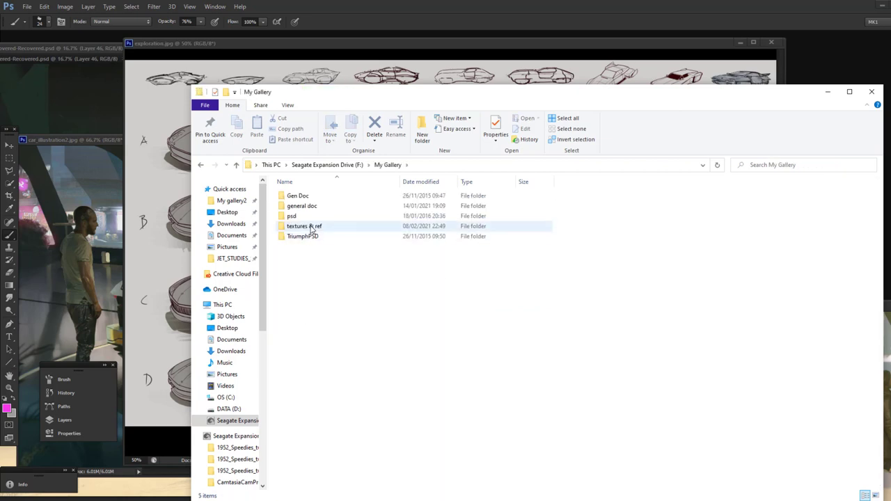
- Switch to Google Chrome and search Google Images for "ferrari testarossa"
{"action": "mouse_move", "coordinate": [321, 496]}
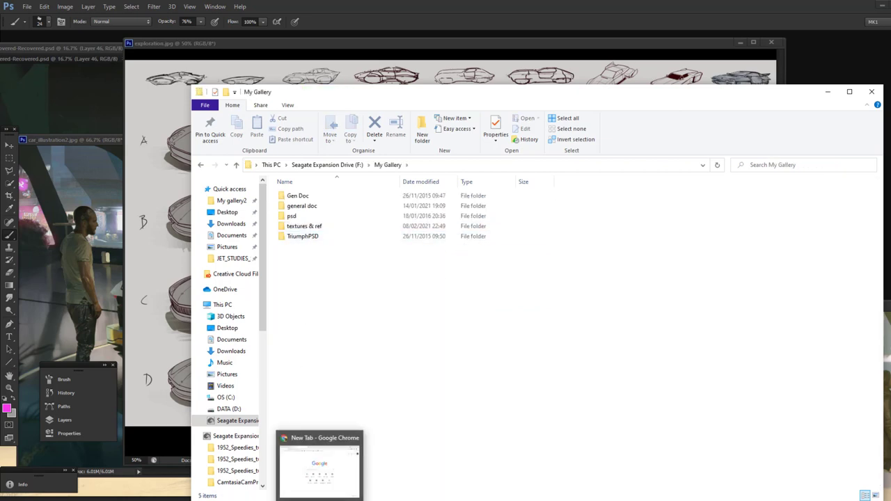
{"action": "left_click", "coordinate": [325, 481]}
{"action": "left_click", "coordinate": [305, 244]}
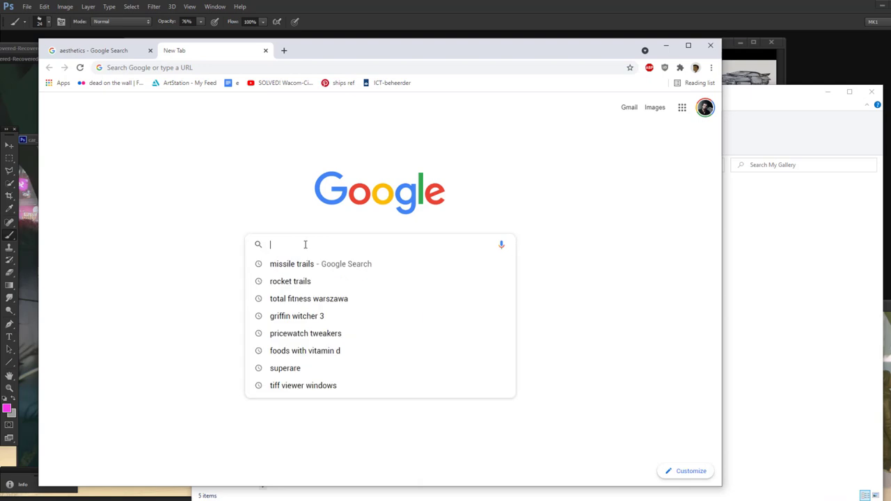
{"action": "type", "text": "ferrari tes"}
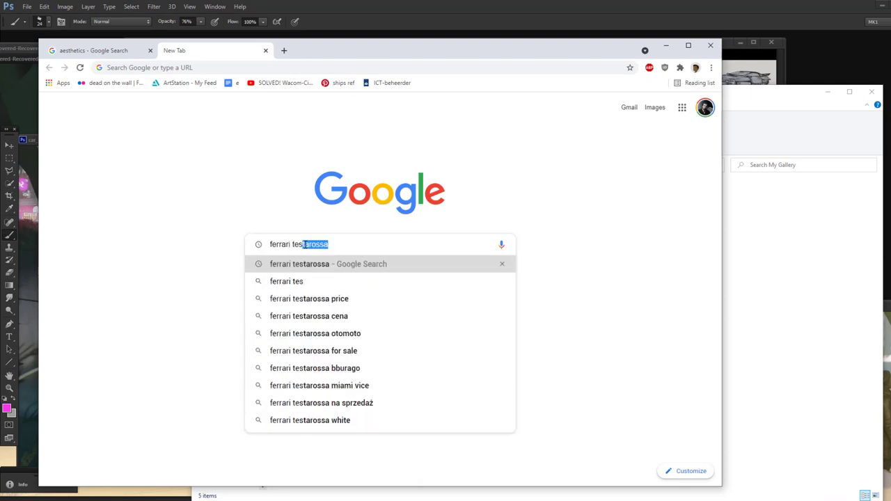
{"action": "key", "text": "BackSpace"}
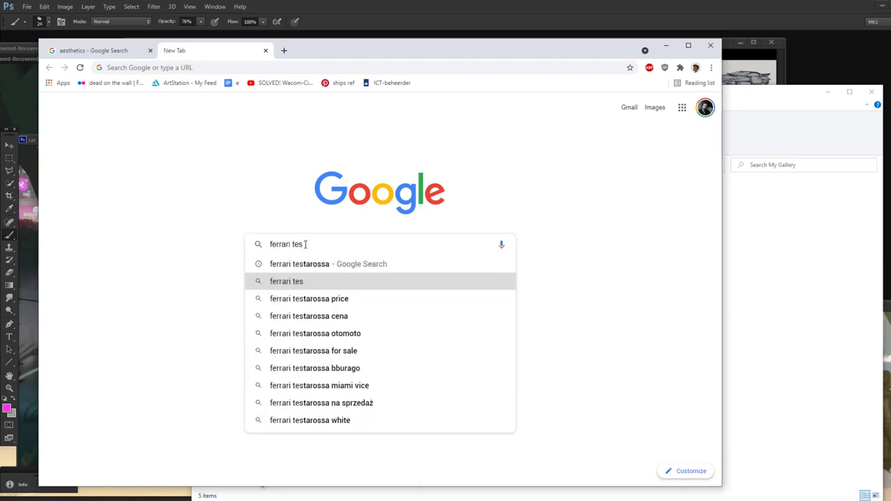
{"action": "key", "text": "Up"}
{"action": "key", "text": "Return"}
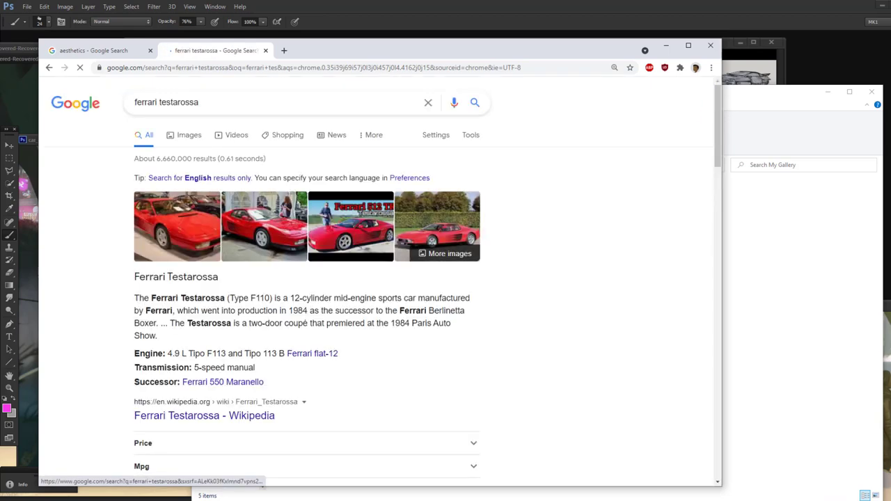
{"action": "left_click", "coordinate": [187, 137]}
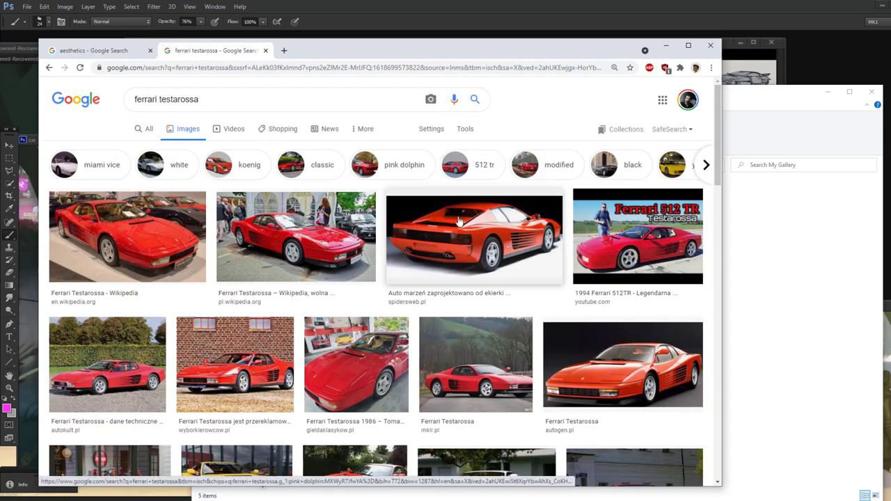
- Open the Spider's Web rear three-quarter Testarossa picture and its source article, and return to the image results
{"action": "left_click", "coordinate": [477, 225]}
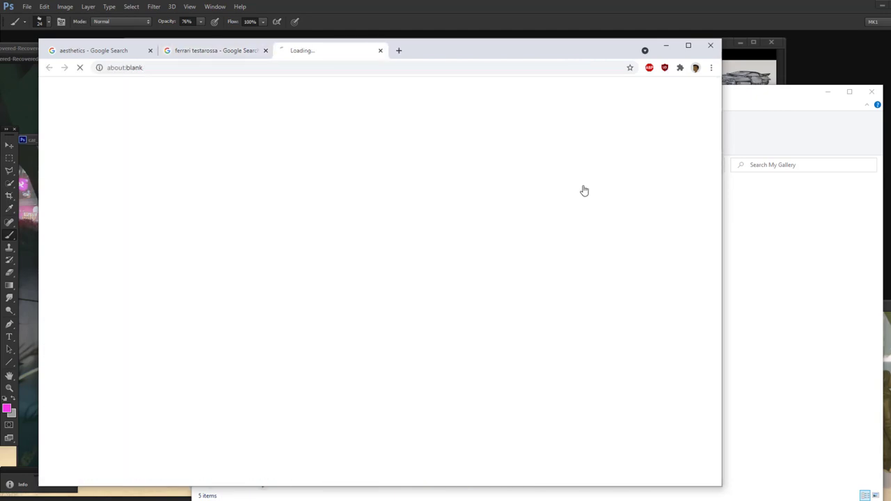
{"action": "left_click", "coordinate": [583, 191]}
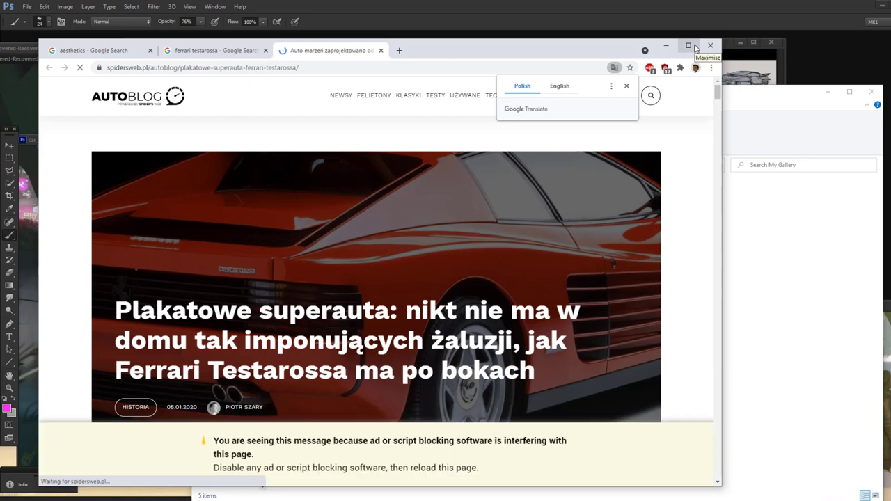
{"action": "left_click", "coordinate": [51, 67]}
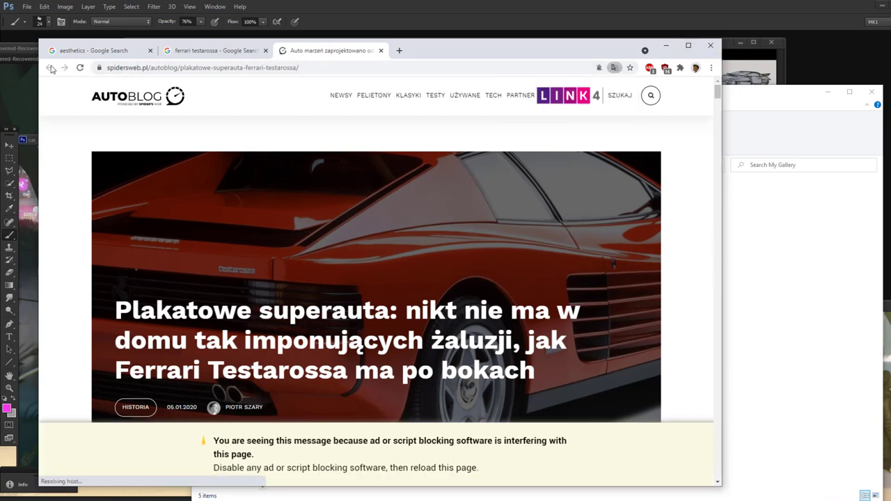
{"action": "left_click", "coordinate": [233, 50]}
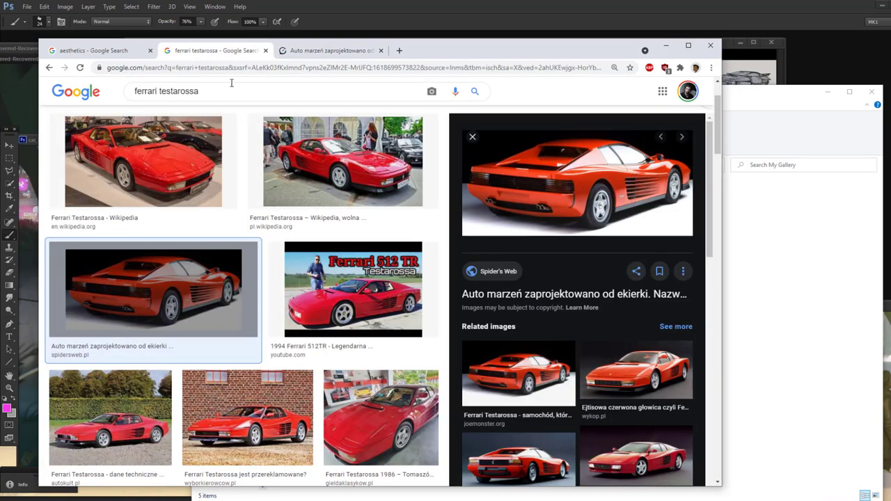
- Examine the Testarossa's front, rear and side styling in the Auto Świat, AutoGEN.pl and Spider's Web pictures
{"action": "scroll", "coordinate": [259, 217], "scroll_direction": "down", "scroll_amount": 2}
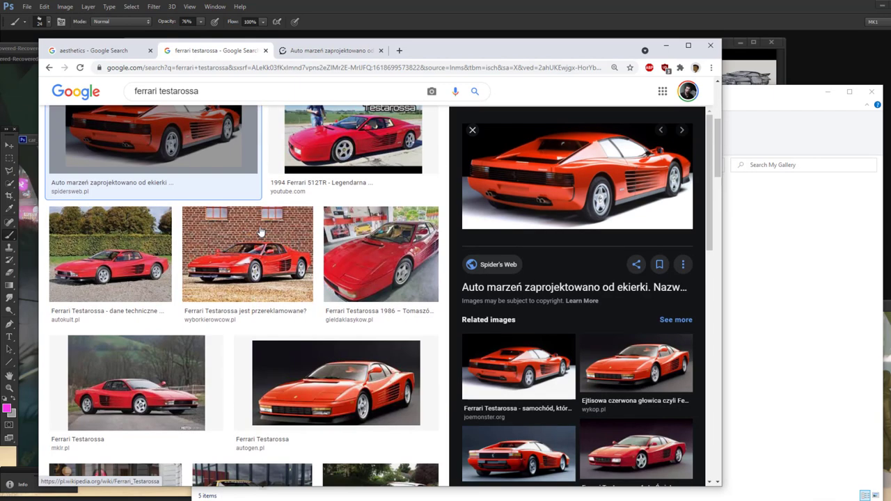
{"action": "scroll", "coordinate": [261, 231], "scroll_direction": "down", "scroll_amount": 1}
{"action": "scroll", "coordinate": [260, 232], "scroll_direction": "down", "scroll_amount": 2}
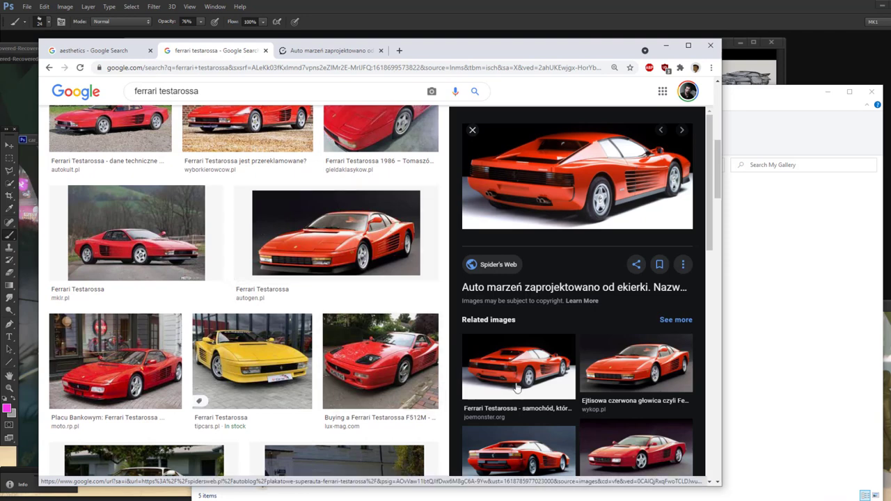
{"action": "scroll", "coordinate": [665, 443], "scroll_direction": "down", "scroll_amount": 1}
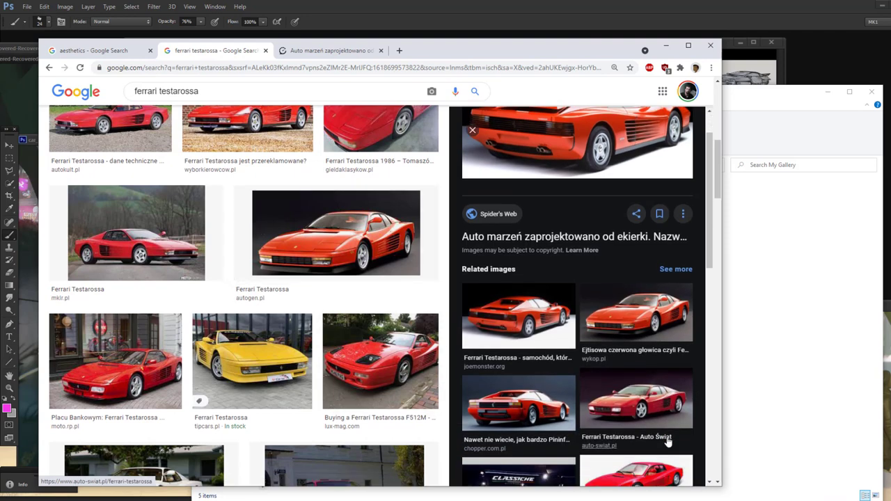
{"action": "left_click", "coordinate": [646, 410]}
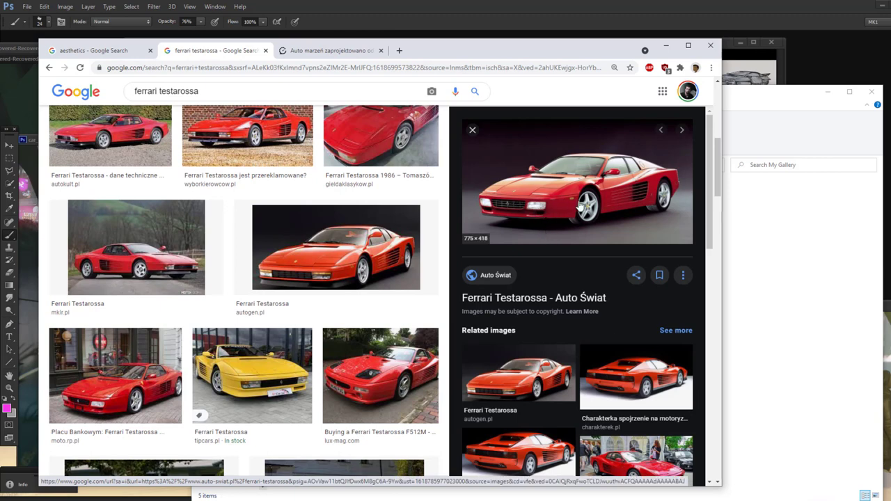
{"action": "left_click", "coordinate": [522, 394]}
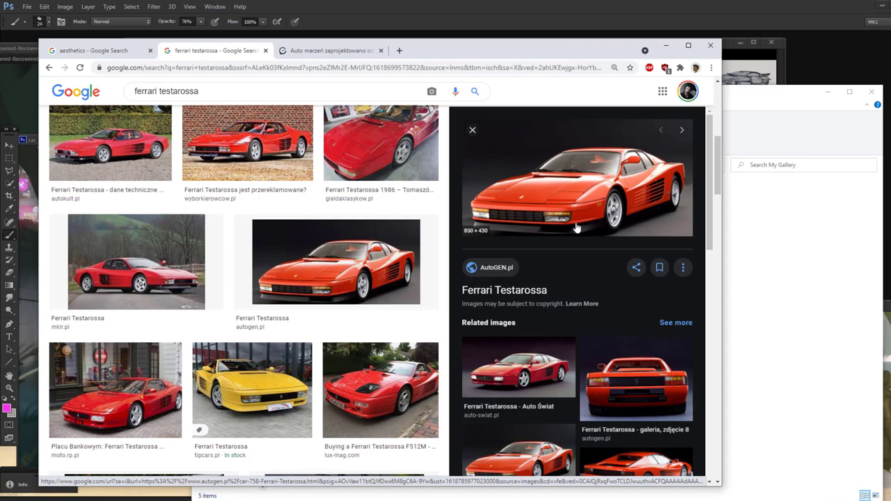
{"action": "left_click", "coordinate": [632, 387]}
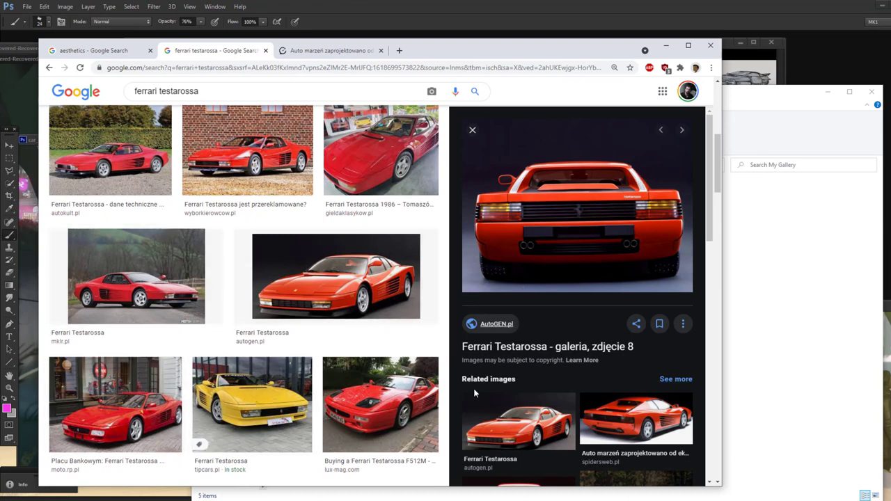
{"action": "left_click", "coordinate": [643, 431]}
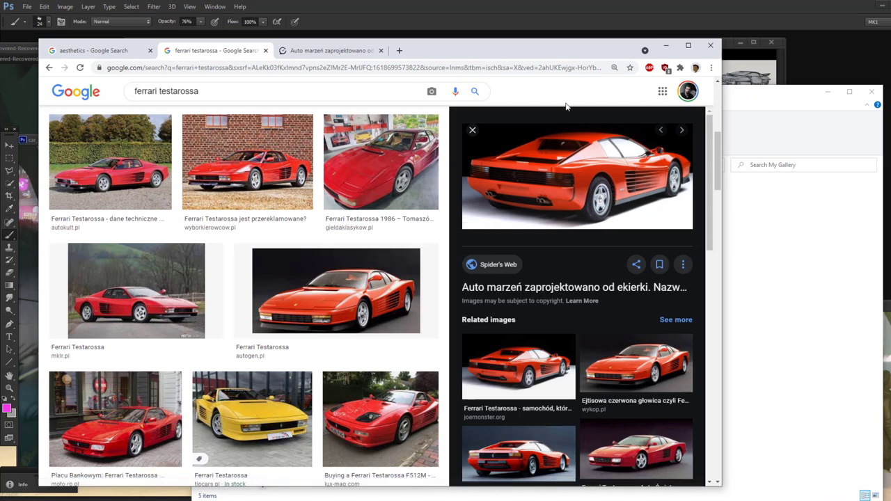
- Move the browser and File Explorer windows aside, and bring exploration.jpg forward in Photoshop
{"action": "left_click_drag", "start_coordinate": [461, 51], "coordinate": [362, 347]}
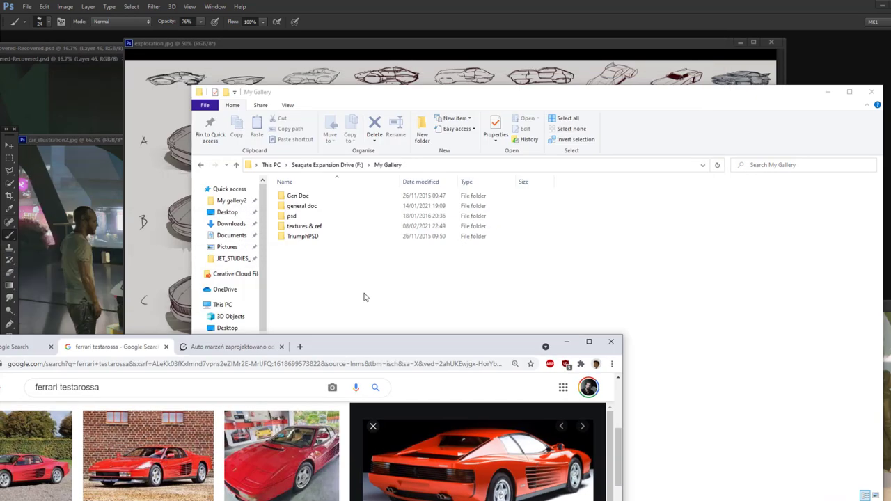
{"action": "mouse_move", "coordinate": [460, 97]}
{"action": "left_mouse_down"}
{"action": "mouse_move", "coordinate": [512, 125]}
{"action": "mouse_move", "coordinate": [558, 427]}
{"action": "left_mouse_up"}
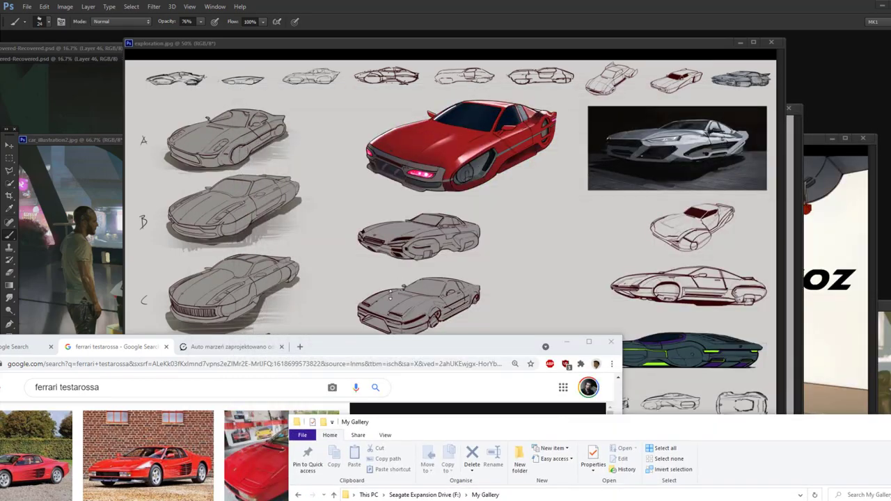
{"action": "mouse_move", "coordinate": [383, 345]}
{"action": "left_mouse_down"}
{"action": "mouse_move", "coordinate": [488, 259]}
{"action": "mouse_move", "coordinate": [506, 78]}
{"action": "mouse_move", "coordinate": [486, 81]}
{"action": "mouse_move", "coordinate": [406, 261]}
{"action": "mouse_move", "coordinate": [337, 318]}
{"action": "left_mouse_up"}
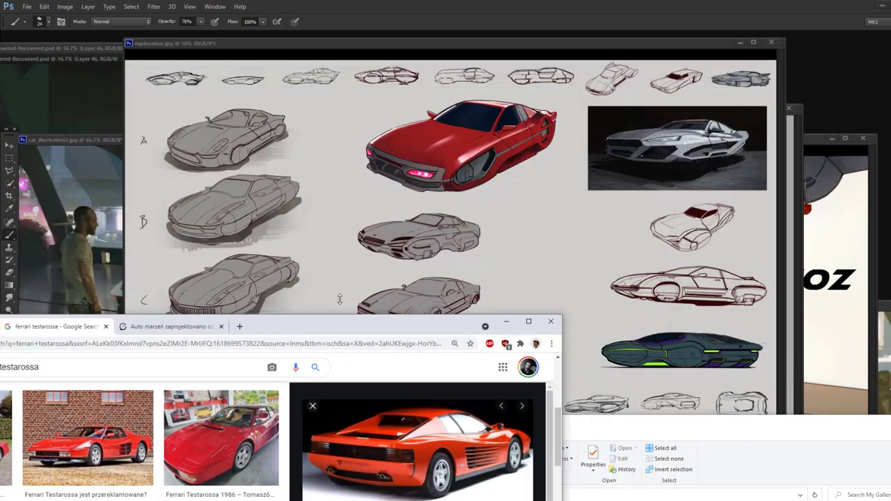
{"action": "left_click_drag", "start_coordinate": [447, 47], "coordinate": [395, 50]}
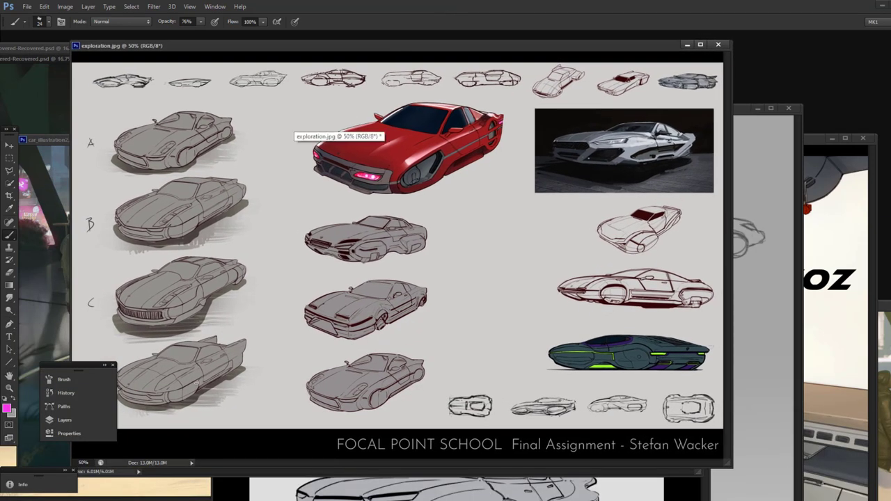
- Try underlining the upper row of side-view hovercar thumbnails with a magenta brush line
{"action": "key", "text": "z"}
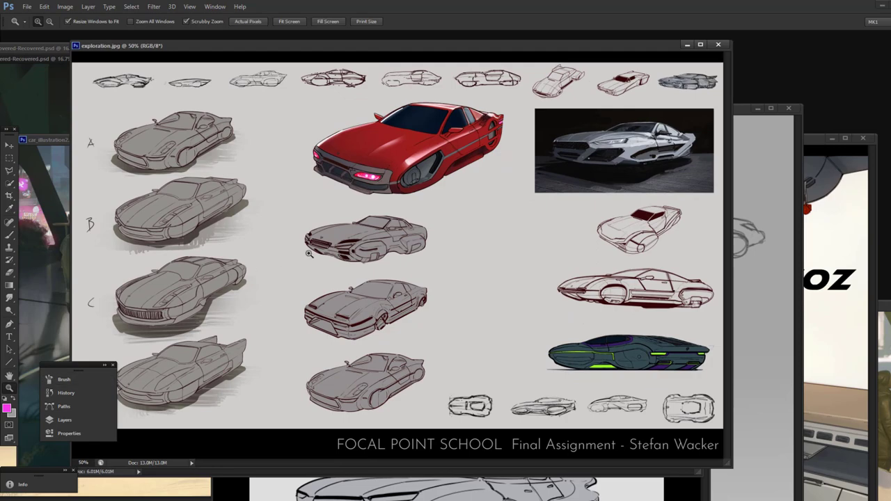
{"action": "left_click_drag", "start_coordinate": [266, 230], "coordinate": [301, 221]}
{"action": "left_click_drag", "start_coordinate": [214, 149], "coordinate": [319, 235]}
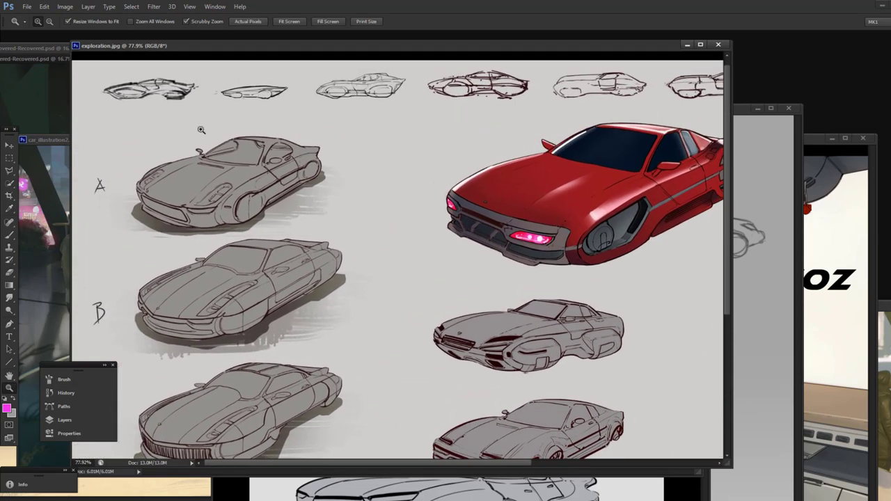
{"action": "key", "text": "b"}
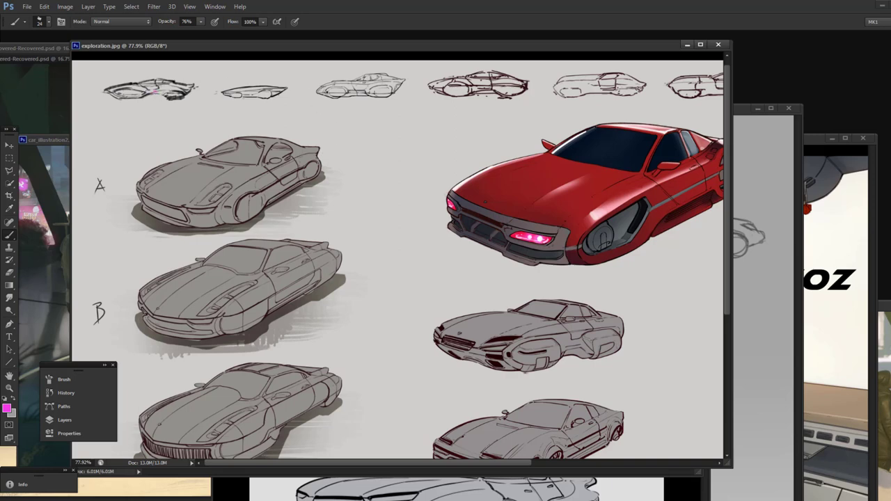
{"action": "mouse_move", "coordinate": [157, 94]}
{"action": "left_mouse_down"}
{"action": "mouse_move", "coordinate": [309, 112]}
{"action": "mouse_move", "coordinate": [652, 102]}
{"action": "left_mouse_up"}
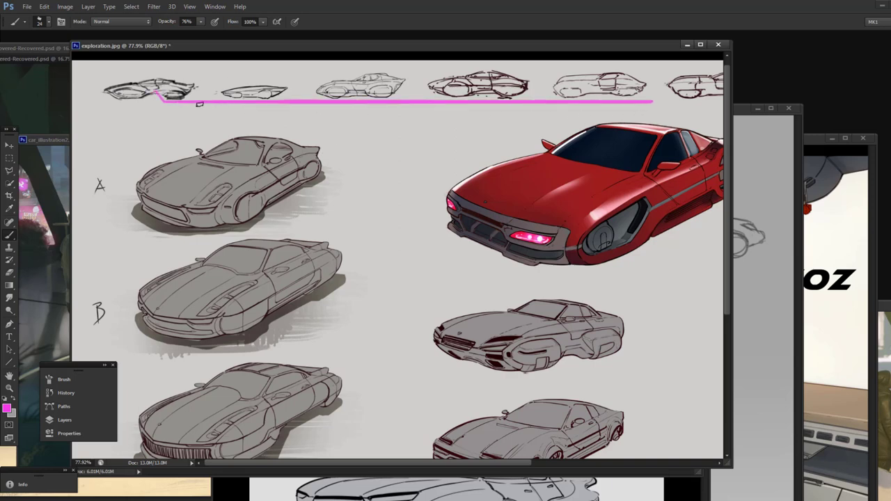
{"action": "key", "text": "ctrl+z"}
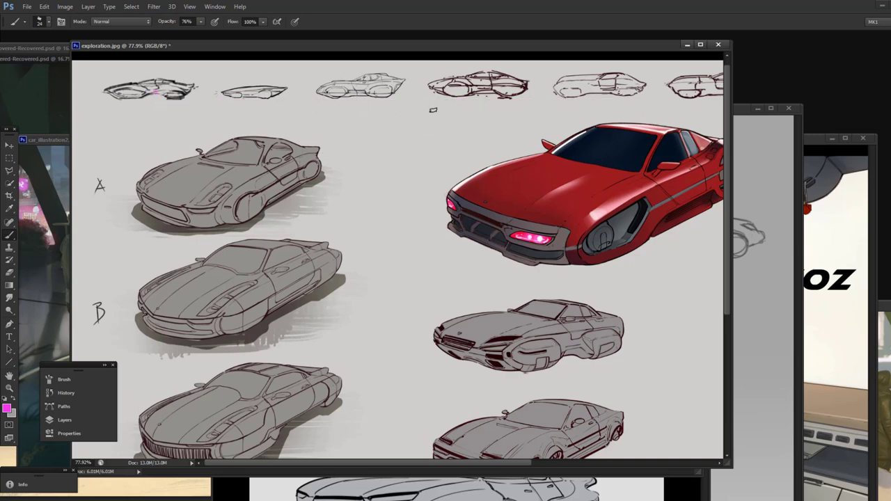
- Try marking the body lines behind design A's door and along the side of design B in magenta
{"action": "mouse_move", "coordinate": [482, 115]}
{"action": "left_mouse_down"}
{"action": "mouse_move", "coordinate": [379, 129]}
{"action": "mouse_move", "coordinate": [235, 124]}
{"action": "left_mouse_up"}
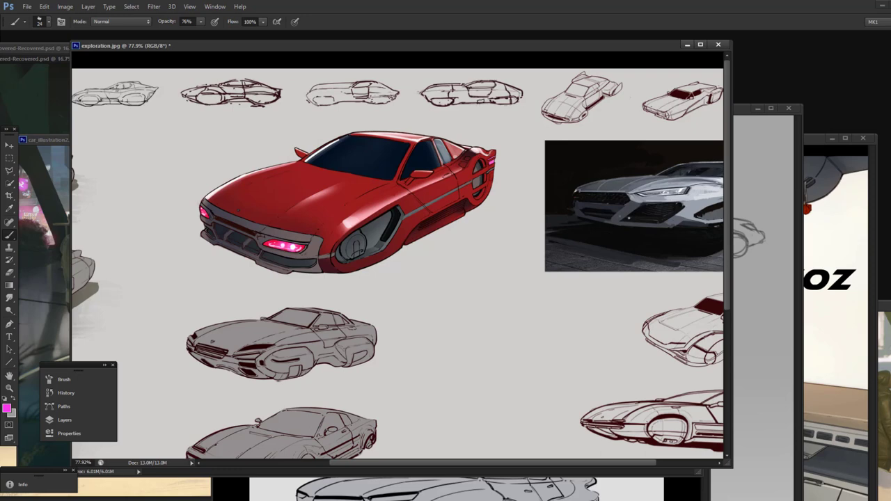
{"action": "left_click_drag", "start_coordinate": [288, 152], "coordinate": [394, 169]}
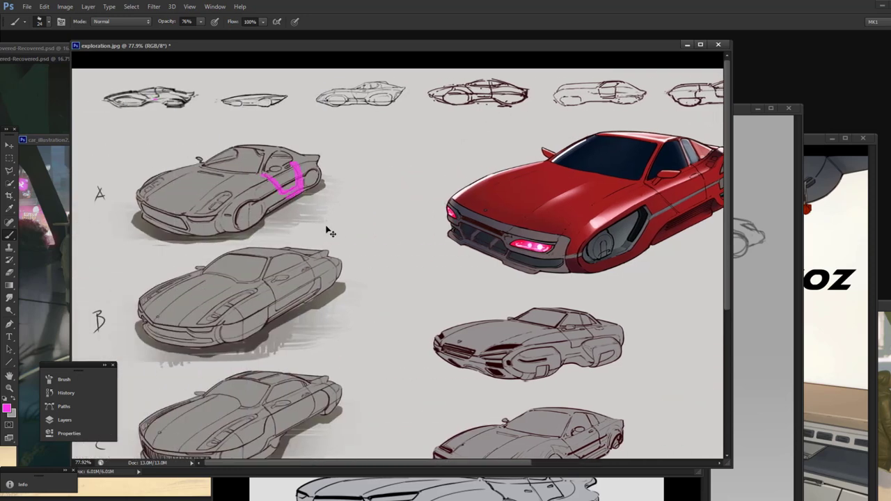
{"action": "key", "text": "ctrl+z"}
{"action": "mouse_move", "coordinate": [267, 284]}
{"action": "left_mouse_down"}
{"action": "mouse_move", "coordinate": [304, 303]}
{"action": "mouse_move", "coordinate": [307, 281]}
{"action": "left_mouse_up"}
{"action": "key", "text": "ctrl+z"}
- Try tracing the lower windshield edge of design B in magenta at 200% zoom
{"action": "scroll", "coordinate": [238, 256], "scroll_direction": "down", "scroll_amount": 5}
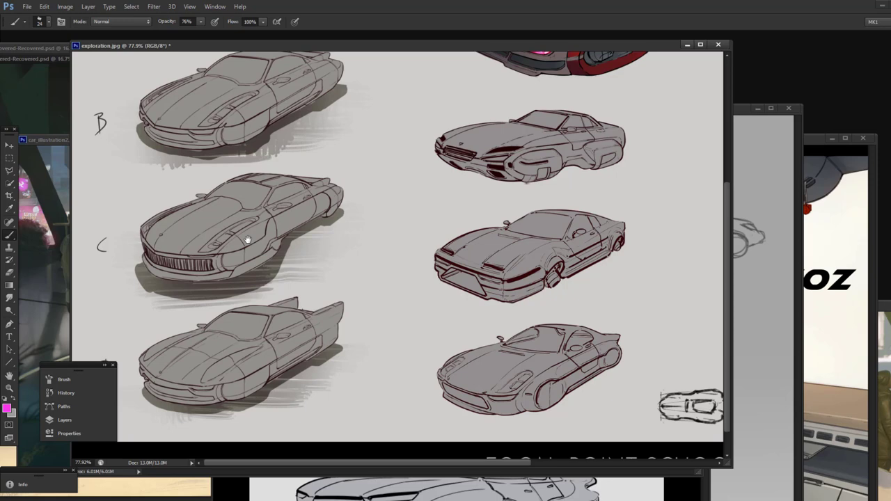
{"action": "left_click_drag", "start_coordinate": [278, 124], "coordinate": [285, 217]}
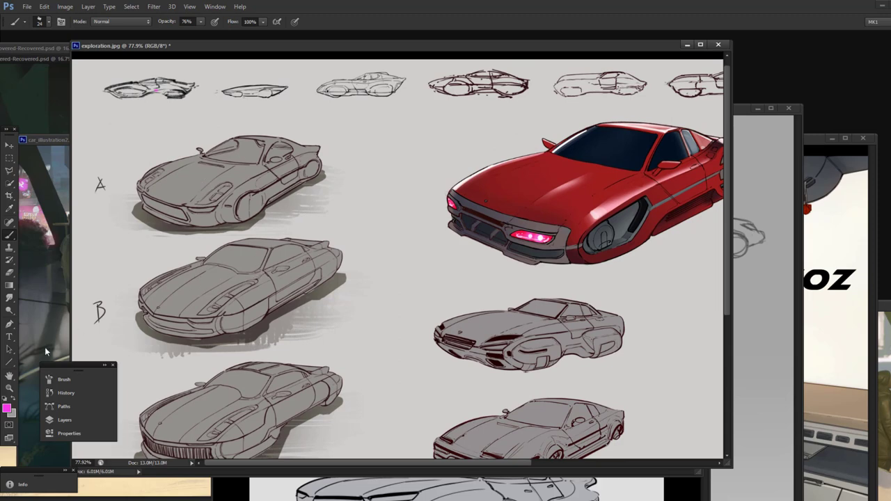
{"action": "left_click", "coordinate": [9, 388]}
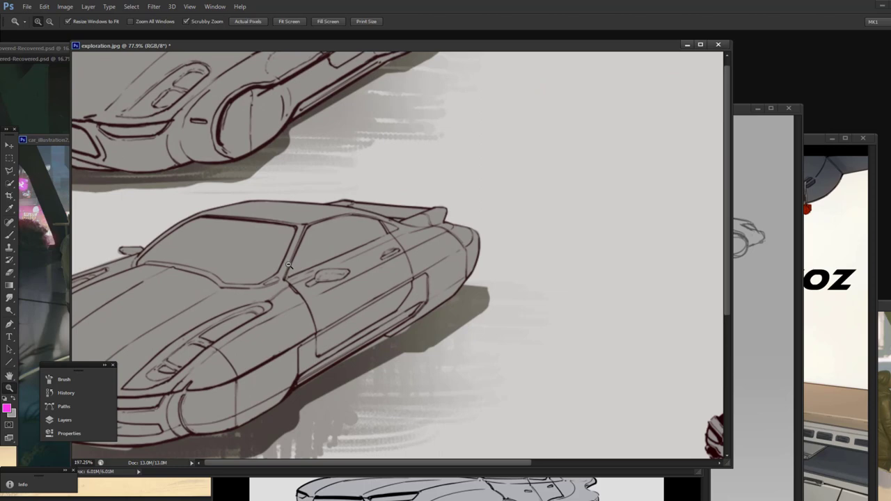
{"action": "left_click", "coordinate": [235, 245]}
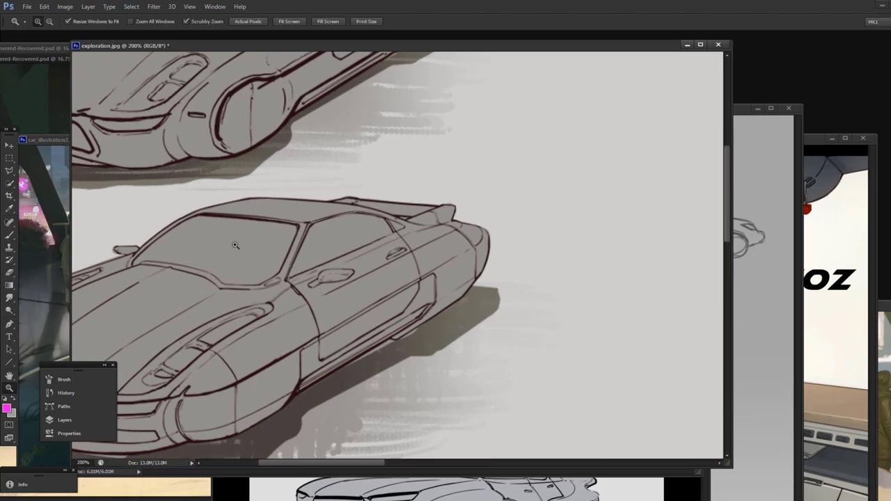
{"action": "key", "text": "b"}
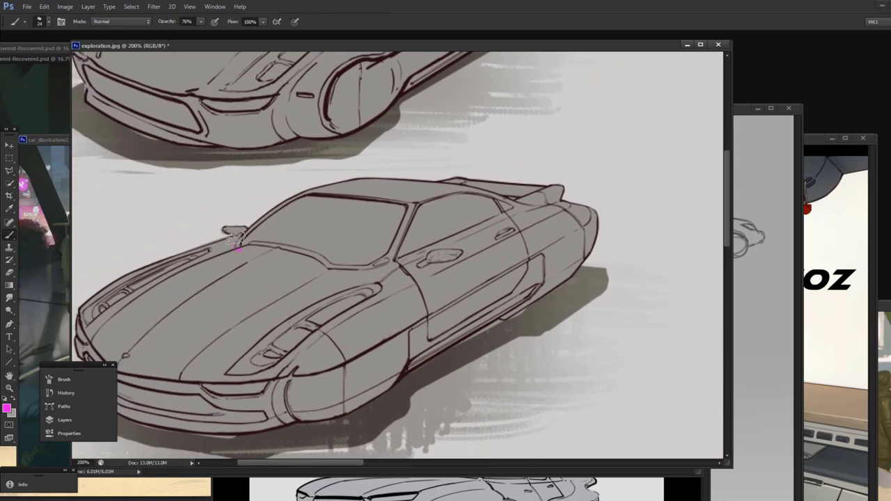
{"action": "left_click_drag", "start_coordinate": [237, 240], "coordinate": [360, 270]}
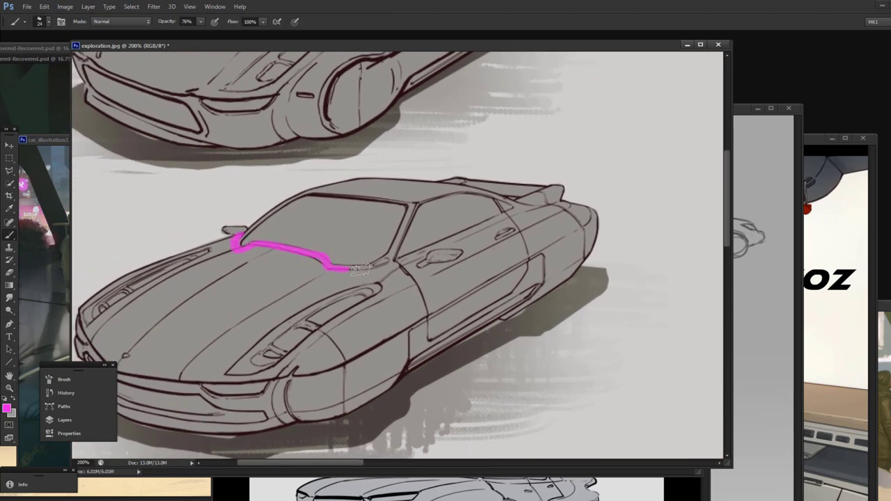
{"action": "key", "text": "ctrl+z"}
{"action": "mouse_move", "coordinate": [235, 244]}
{"action": "left_mouse_down"}
{"action": "mouse_move", "coordinate": [268, 243]}
{"action": "mouse_move", "coordinate": [354, 269]}
{"action": "left_mouse_up"}
{"action": "mouse_move", "coordinate": [250, 250]}
{"action": "left_mouse_down"}
{"action": "mouse_move", "coordinate": [318, 265]}
{"action": "mouse_move", "coordinate": [368, 269]}
{"action": "left_mouse_up"}
{"action": "key", "text": "ctrl+z"}
{"action": "scroll", "coordinate": [217, 216], "scroll_direction": "left", "scroll_amount": 5}
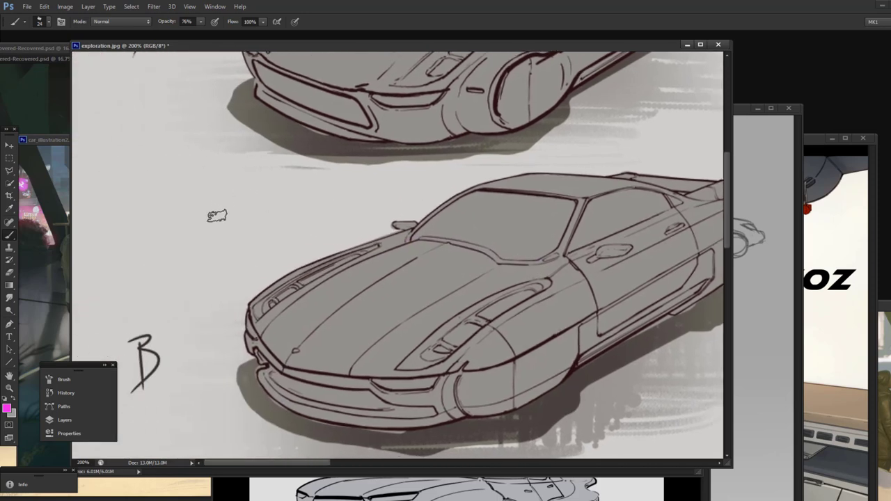
- Try sketching a magenta front-view outline above design B, with raised fenders on both sides of a lower hood
{"action": "mouse_move", "coordinate": [200, 205]}
{"action": "left_mouse_down"}
{"action": "mouse_move", "coordinate": [225, 193]}
{"action": "mouse_move", "coordinate": [304, 193]}
{"action": "mouse_move", "coordinate": [334, 210]}
{"action": "left_mouse_up"}
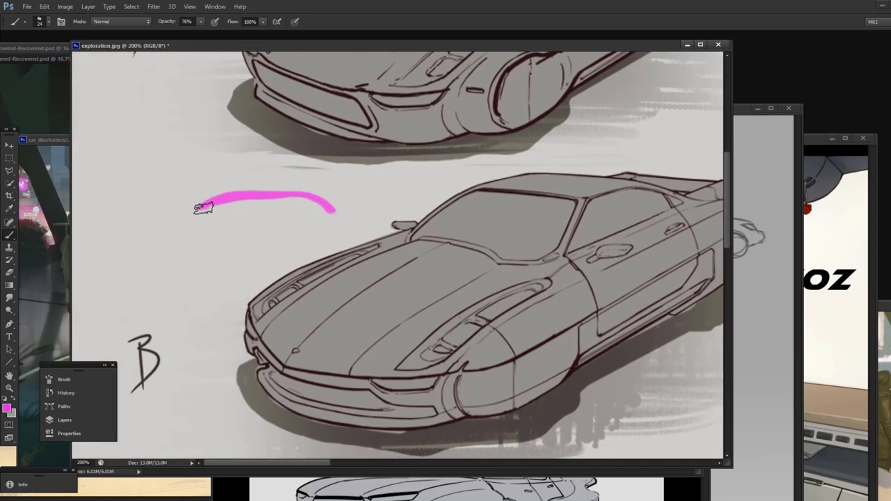
{"action": "key", "text": "ctrl+z"}
{"action": "mouse_move", "coordinate": [155, 213]}
{"action": "left_mouse_down"}
{"action": "mouse_move", "coordinate": [162, 165]}
{"action": "mouse_move", "coordinate": [249, 181]}
{"action": "left_mouse_up"}
{"action": "left_click_drag", "start_coordinate": [314, 180], "coordinate": [372, 181]}
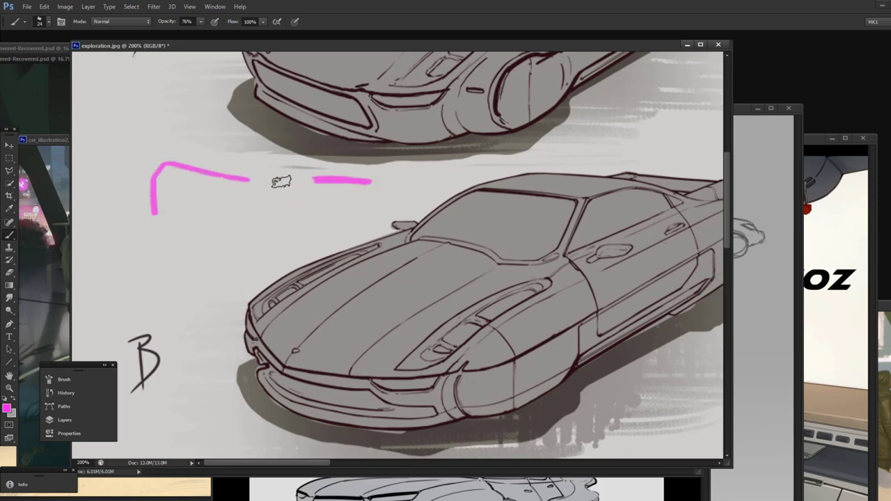
{"action": "mouse_move", "coordinate": [237, 185]}
{"action": "left_mouse_down"}
{"action": "mouse_move", "coordinate": [367, 182]}
{"action": "mouse_move", "coordinate": [453, 160]}
{"action": "mouse_move", "coordinate": [474, 164]}
{"action": "mouse_move", "coordinate": [479, 198]}
{"action": "left_mouse_up"}
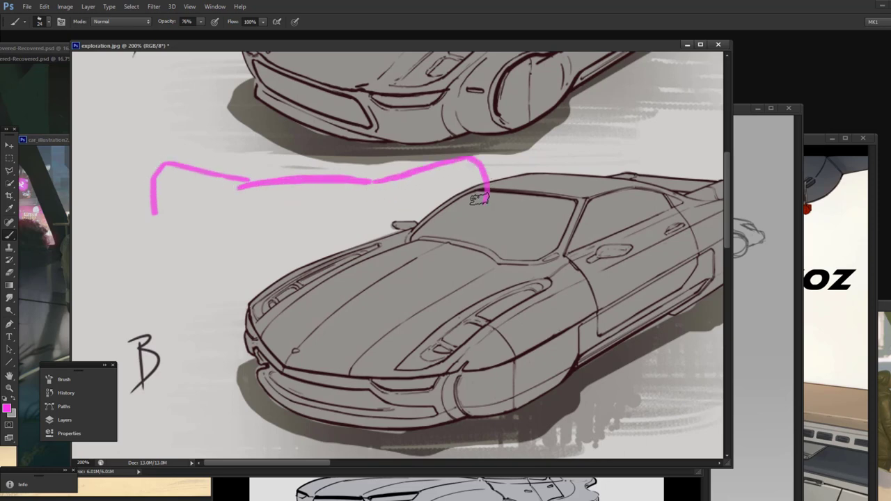
- Try adding two slanted headlights and a cabin arc to the magenta front-view sketch
{"action": "mouse_move", "coordinate": [171, 213]}
{"action": "left_mouse_down"}
{"action": "mouse_move", "coordinate": [264, 241]}
{"action": "mouse_move", "coordinate": [180, 216]}
{"action": "left_mouse_up"}
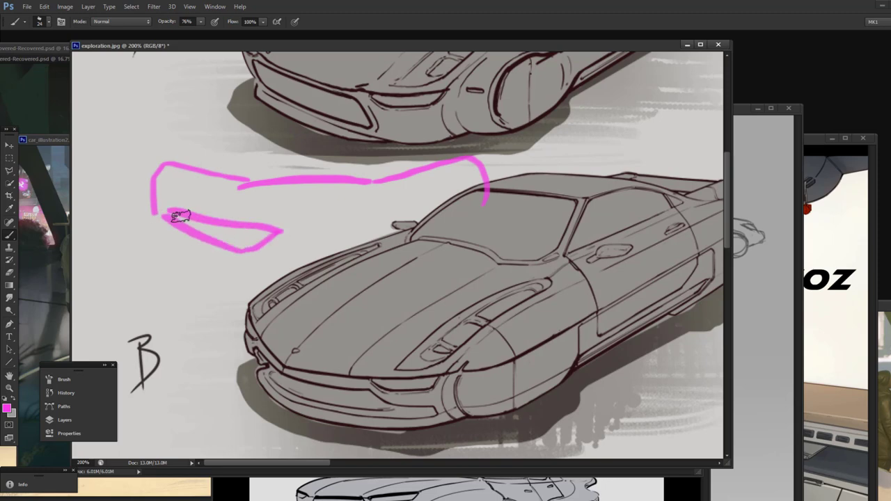
{"action": "mouse_move", "coordinate": [432, 222]}
{"action": "left_mouse_down"}
{"action": "mouse_move", "coordinate": [393, 227]}
{"action": "mouse_move", "coordinate": [479, 213]}
{"action": "left_mouse_up"}
{"action": "mouse_move", "coordinate": [228, 186]}
{"action": "left_mouse_down"}
{"action": "mouse_move", "coordinate": [312, 144]}
{"action": "mouse_move", "coordinate": [378, 176]}
{"action": "mouse_move", "coordinate": [342, 145]}
{"action": "mouse_move", "coordinate": [310, 137]}
{"action": "mouse_move", "coordinate": [242, 185]}
{"action": "left_mouse_up"}
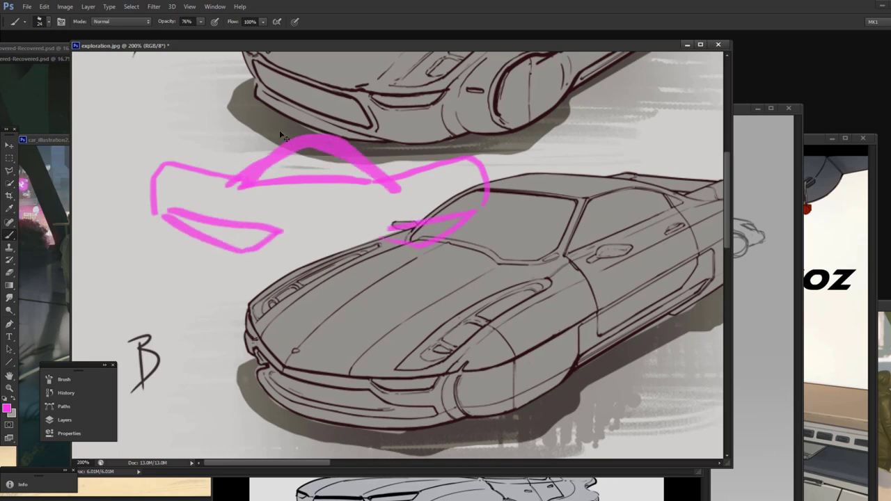
{"action": "key", "text": "ctrl+z"}
{"action": "mouse_move", "coordinate": [284, 62]}
{"action": "left_mouse_down"}
{"action": "mouse_move", "coordinate": [282, 163]}
{"action": "mouse_move", "coordinate": [274, 163]}
{"action": "left_mouse_up"}
{"action": "left_click_drag", "start_coordinate": [160, 169], "coordinate": [127, 227]}
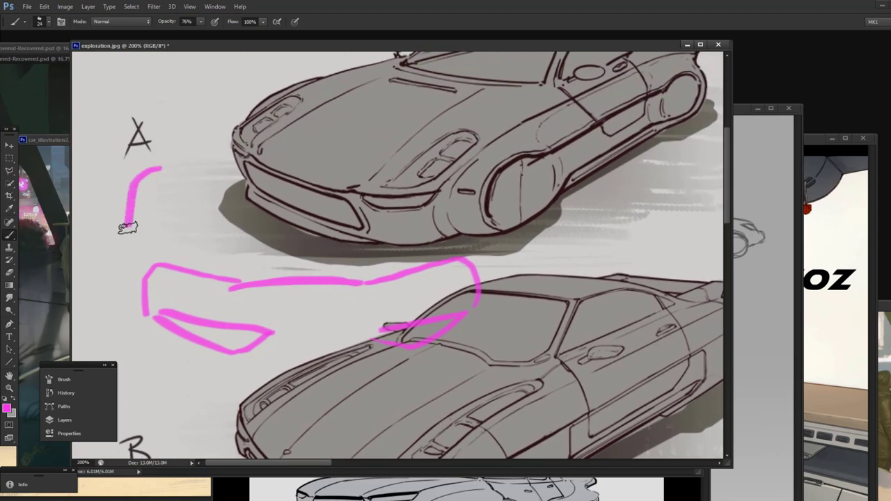
{"action": "key", "text": "ctrl+z"}
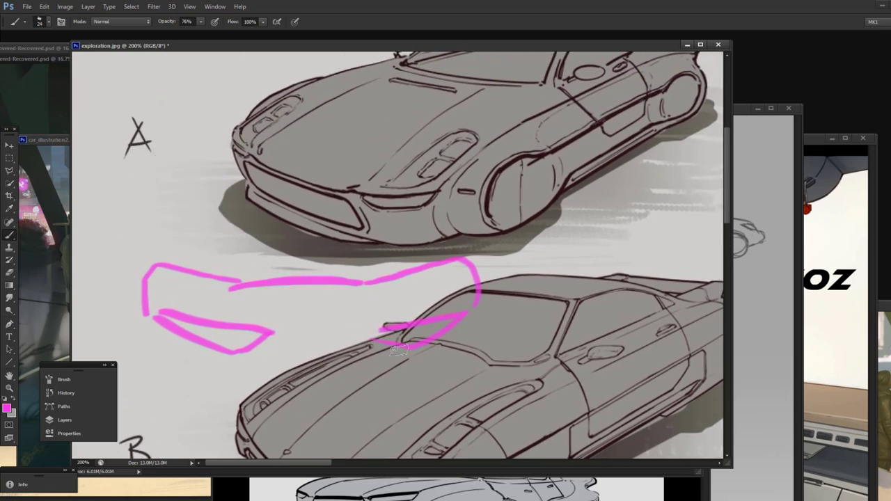
- Revert exploration.jpg to its opening snapshot in History to clear all magenta markings
{"action": "left_click_drag", "start_coordinate": [422, 364], "coordinate": [345, 288]}
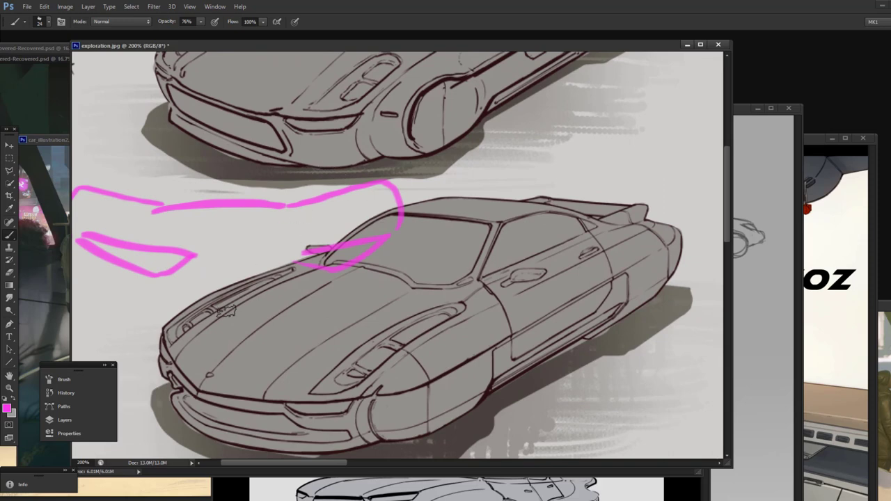
{"action": "left_click", "coordinate": [69, 394]}
{"action": "left_click", "coordinate": [174, 185]}
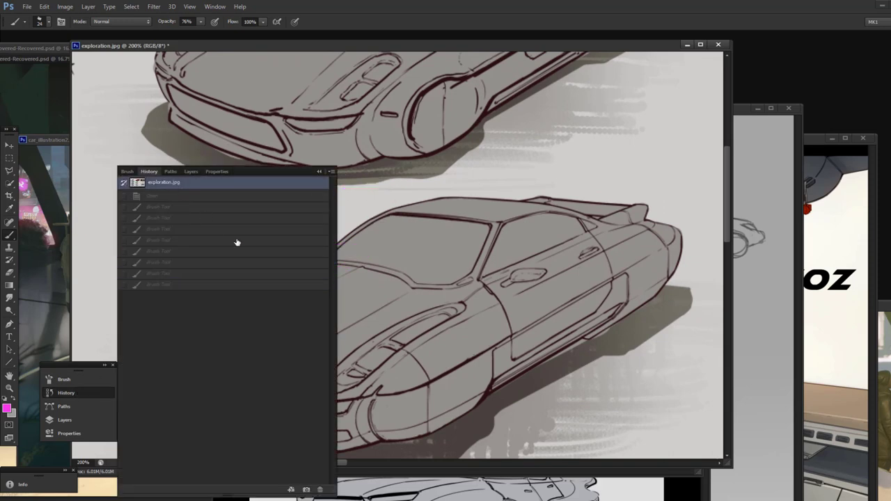
{"action": "left_click", "coordinate": [319, 170]}
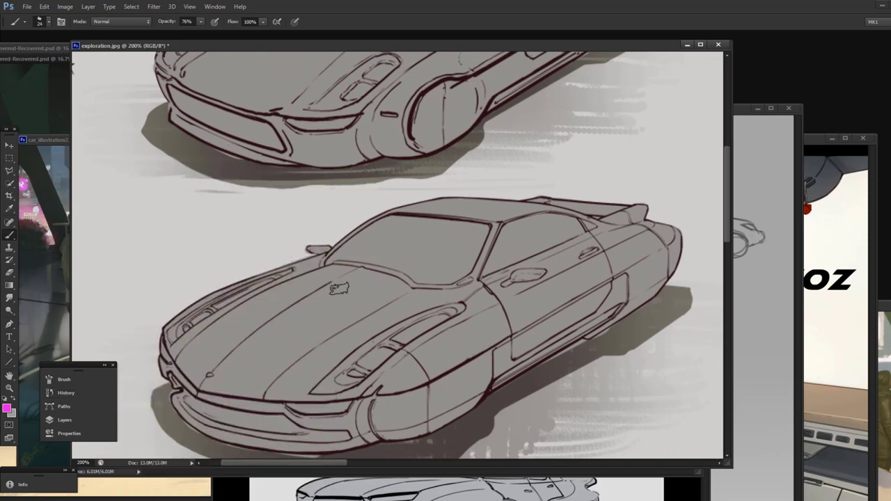
- Try outlining design B's windshield in magenta, emphasizing the stepped lower edge
{"action": "mouse_move", "coordinate": [322, 266]}
{"action": "left_mouse_down"}
{"action": "mouse_move", "coordinate": [372, 264]}
{"action": "mouse_move", "coordinate": [404, 290]}
{"action": "mouse_move", "coordinate": [427, 295]}
{"action": "mouse_move", "coordinate": [474, 266]}
{"action": "left_mouse_up"}
{"action": "key", "text": "ctrl+z"}
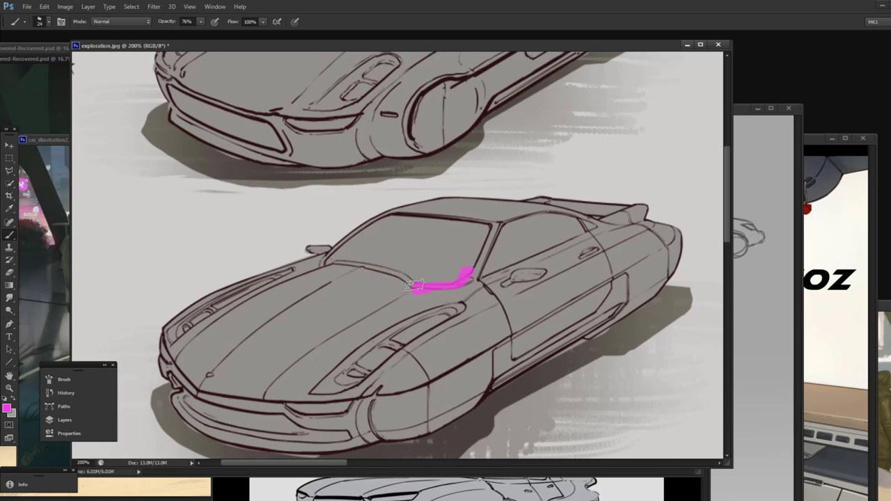
{"action": "key", "text": "ctrl+z"}
{"action": "mouse_move", "coordinate": [324, 257]}
{"action": "left_mouse_down"}
{"action": "mouse_move", "coordinate": [410, 273]}
{"action": "mouse_move", "coordinate": [355, 255]}
{"action": "mouse_move", "coordinate": [402, 266]}
{"action": "mouse_move", "coordinate": [424, 288]}
{"action": "mouse_move", "coordinate": [468, 280]}
{"action": "left_mouse_up"}
{"action": "key", "text": "ctrl+z"}
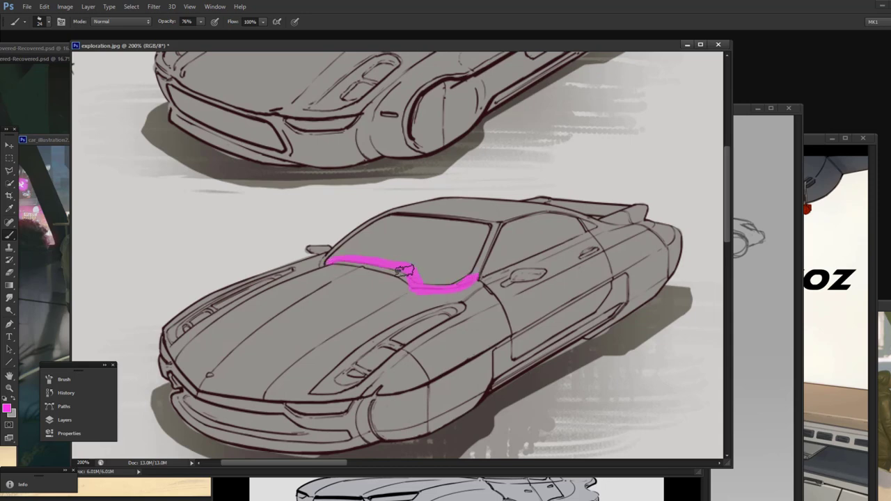
{"action": "mouse_move", "coordinate": [343, 265]}
{"action": "left_mouse_down"}
{"action": "mouse_move", "coordinate": [318, 261]}
{"action": "mouse_move", "coordinate": [323, 246]}
{"action": "mouse_move", "coordinate": [382, 209]}
{"action": "mouse_move", "coordinate": [488, 226]}
{"action": "mouse_move", "coordinate": [476, 279]}
{"action": "left_mouse_up"}
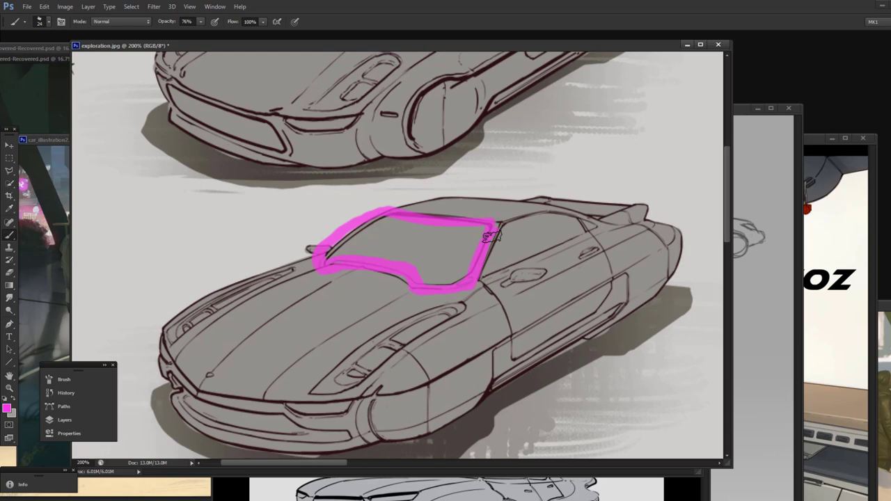
{"action": "key", "text": "ctrl+alt+z"}
{"action": "key", "text": "ctrl+alt+z"}
{"action": "key", "text": "ctrl+alt+z"}
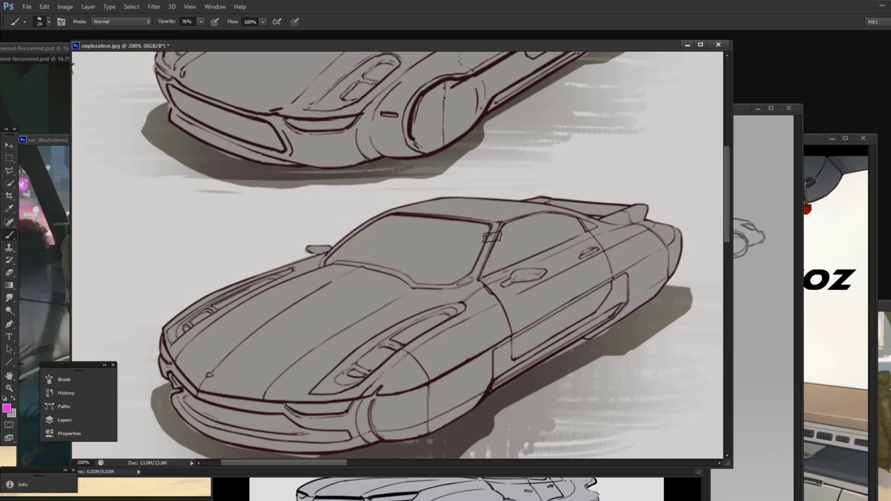
- Bring car_render.png forward for comparison, and return to exploration.jpg to examine designs C and D
{"action": "left_click", "coordinate": [9, 387]}
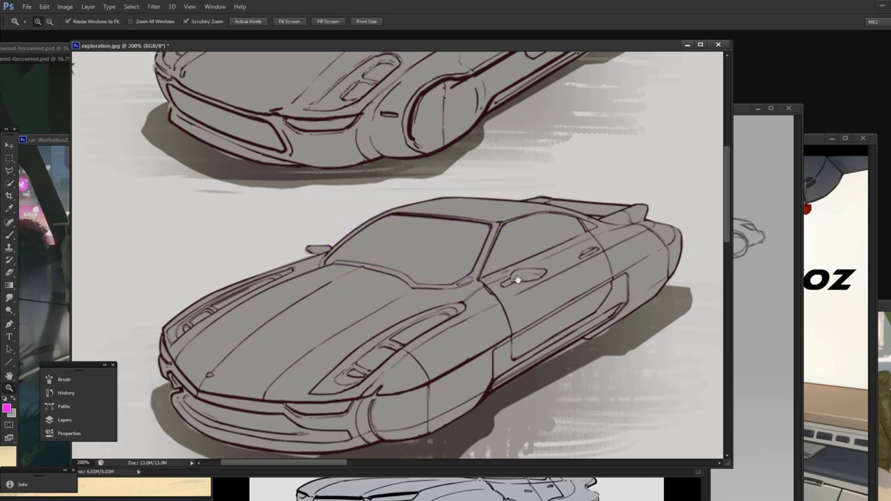
{"action": "left_click_drag", "start_coordinate": [517, 279], "coordinate": [492, 200]}
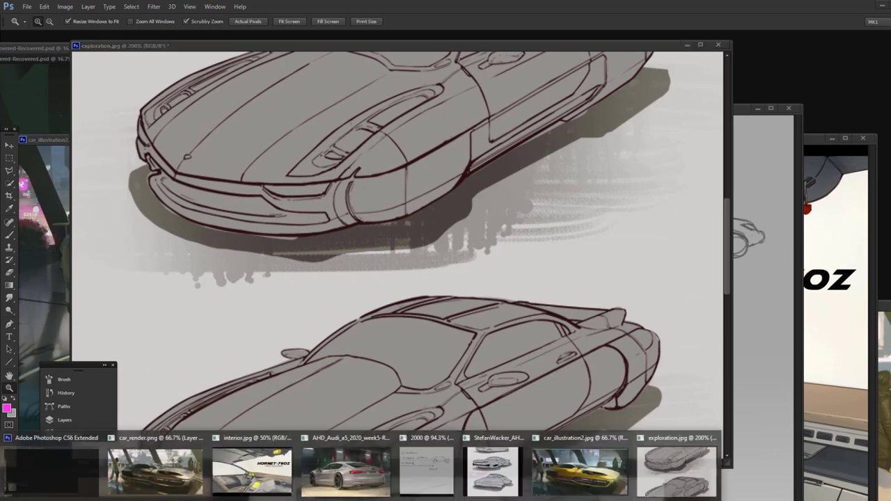
{"action": "left_click", "coordinate": [157, 470]}
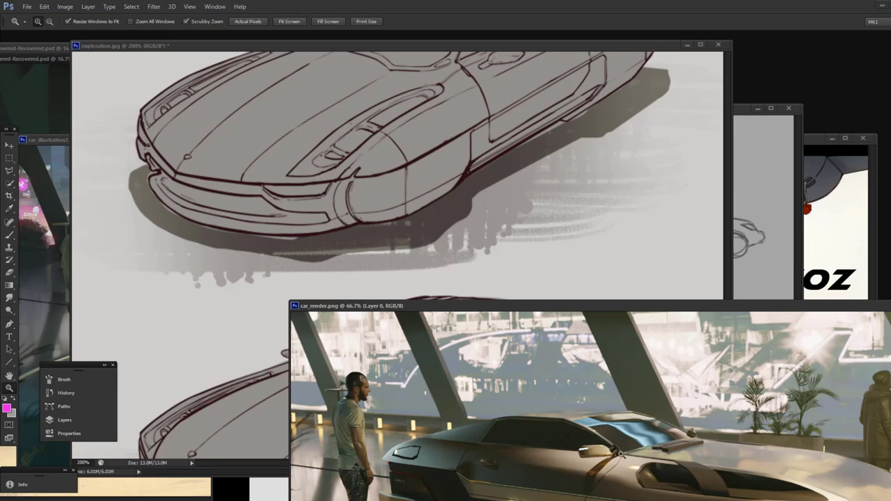
{"action": "left_click", "coordinate": [493, 254]}
{"action": "left_click_drag", "start_coordinate": [484, 260], "coordinate": [453, 118]}
{"action": "left_click_drag", "start_coordinate": [468, 279], "coordinate": [550, 91]}
{"action": "mouse_move", "coordinate": [507, 196]}
{"action": "left_mouse_down"}
{"action": "mouse_move", "coordinate": [523, 133]}
{"action": "mouse_move", "coordinate": [511, 175]}
{"action": "mouse_move", "coordinate": [473, 199]}
{"action": "left_mouse_up"}
{"action": "key", "text": "b"}
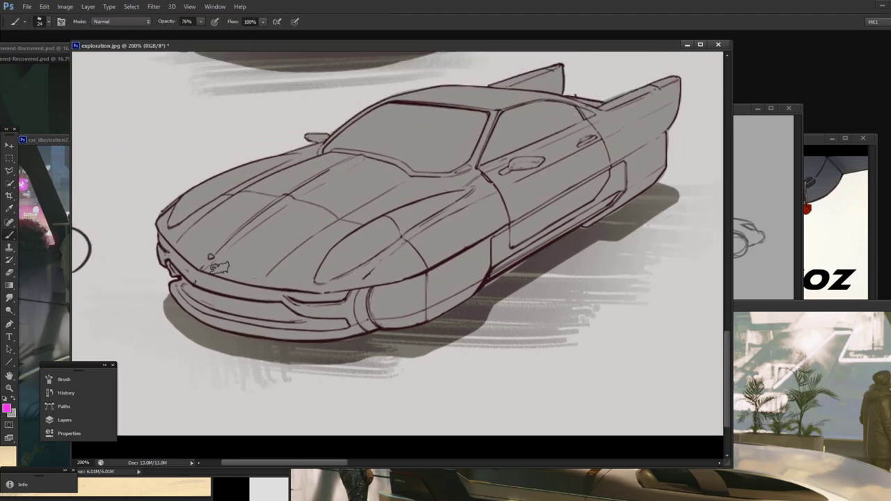
{"action": "left_click", "coordinate": [9, 388]}
{"action": "left_click_drag", "start_coordinate": [378, 252], "coordinate": [359, 250]}
{"action": "scroll", "coordinate": [360, 251], "scroll_direction": "up", "scroll_amount": 3}
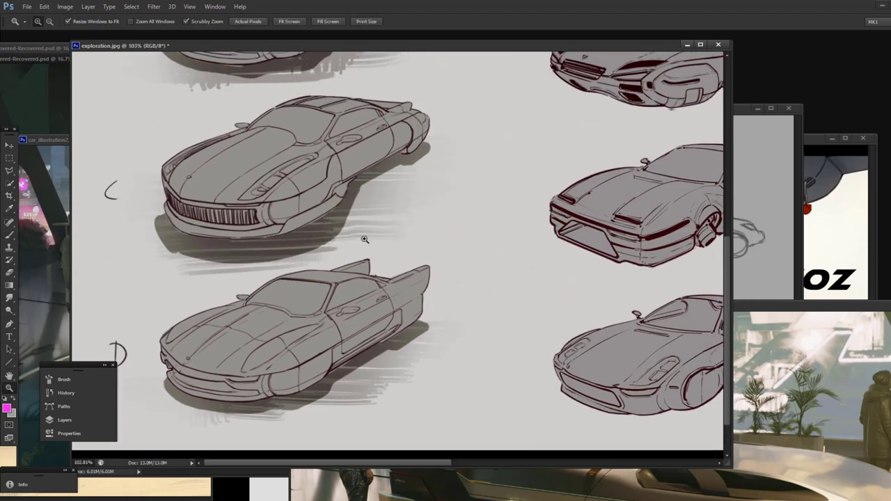
- Try marking design B's headlight in magenta at about 103% zoom
{"action": "key", "text": "b"}
{"action": "scroll", "coordinate": [349, 215], "scroll_direction": "up", "scroll_amount": 5}
{"action": "scroll", "coordinate": [337, 194], "scroll_direction": "up", "scroll_amount": 2}
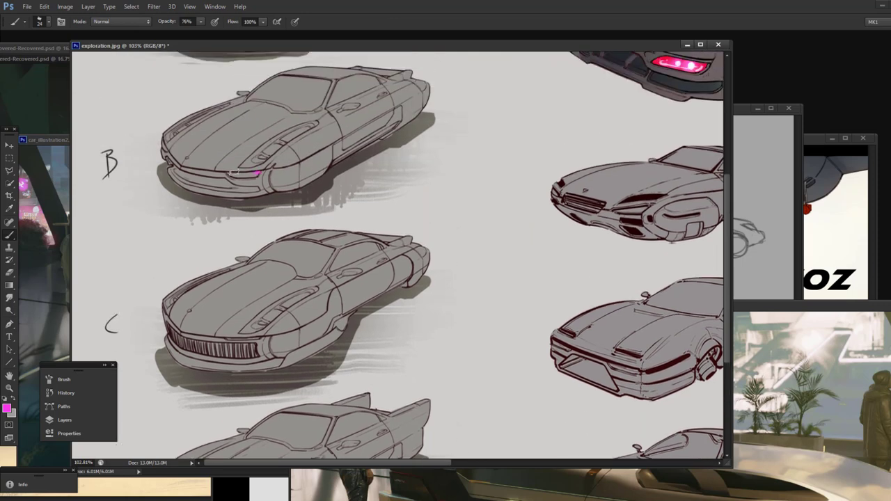
{"action": "key", "text": "ctrl+z"}
{"action": "key", "text": "ctrl+z"}
{"action": "key", "text": "ctrl+z"}
- Set the foreground color to red #da0000 and the brush size to 17 px
{"action": "left_click", "coordinate": [8, 409]}
{"action": "left_click_drag", "start_coordinate": [641, 389], "coordinate": [675, 410]}
{"action": "left_click_drag", "start_coordinate": [667, 342], "coordinate": [666, 333]}
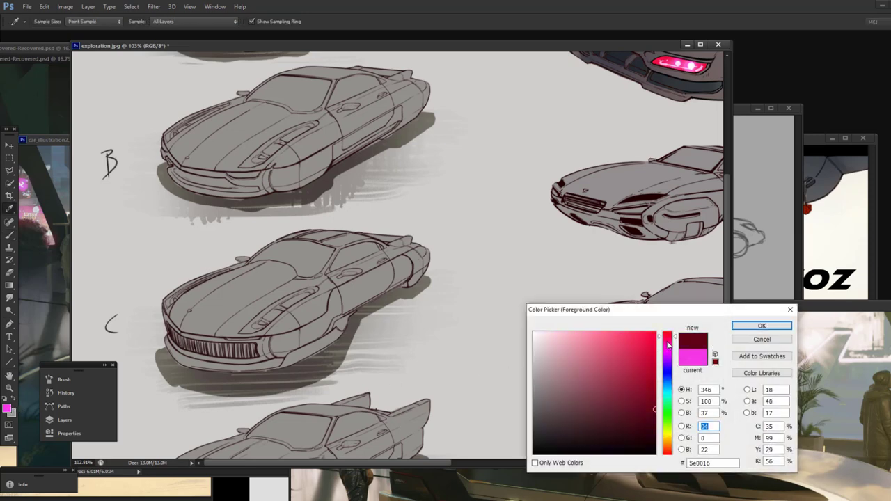
{"action": "left_click_drag", "start_coordinate": [650, 385], "coordinate": [655, 350]}
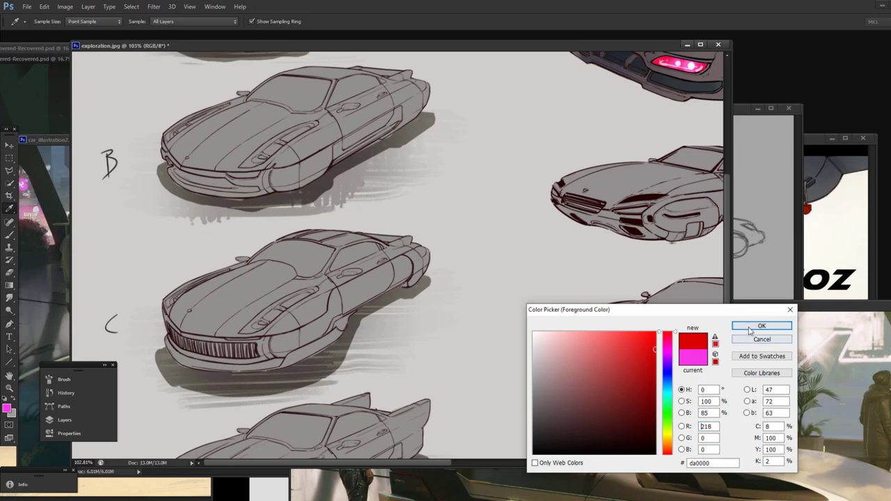
{"action": "key", "text": "Return"}
{"action": "right_click", "coordinate": [235, 149]}
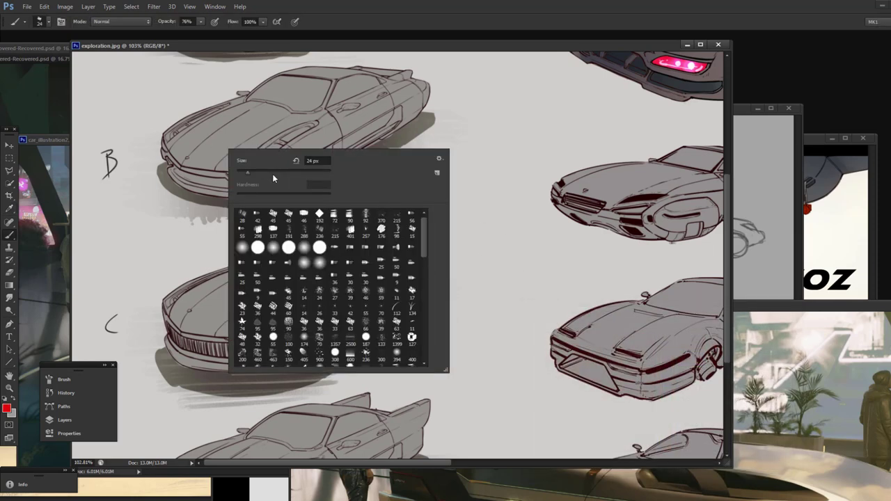
{"action": "left_click", "coordinate": [247, 173]}
{"action": "left_click", "coordinate": [177, 162]}
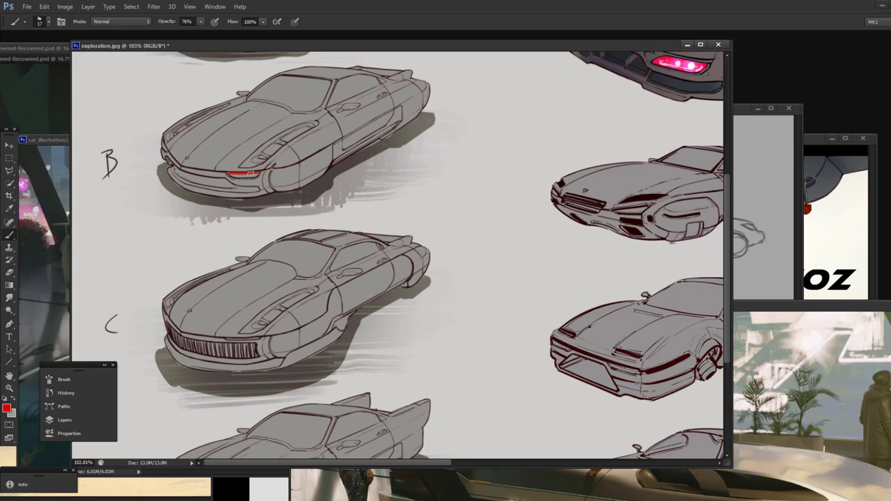
- Try marking the headlight and grille area of design B in red
{"action": "mouse_move", "coordinate": [209, 178]}
{"action": "left_mouse_down"}
{"action": "mouse_move", "coordinate": [244, 187]}
{"action": "mouse_move", "coordinate": [229, 179]}
{"action": "mouse_move", "coordinate": [253, 179]}
{"action": "mouse_move", "coordinate": [230, 174]}
{"action": "mouse_move", "coordinate": [254, 177]}
{"action": "mouse_move", "coordinate": [230, 174]}
{"action": "mouse_move", "coordinate": [254, 173]}
{"action": "mouse_move", "coordinate": [219, 174]}
{"action": "mouse_move", "coordinate": [250, 179]}
{"action": "left_mouse_up"}
{"action": "key", "text": "ctrl+z"}
{"action": "key", "text": "ctrl+z"}
{"action": "key", "text": "ctrl+z"}
- Paint out design B's headlight with sampled body grey and draw a new dark grille line using a 21 px brush
{"action": "left_click", "coordinate": [239, 183], "text": "alt"}
{"action": "left_click", "coordinate": [279, 164], "text": "alt"}
{"action": "right_click", "coordinate": [244, 182]}
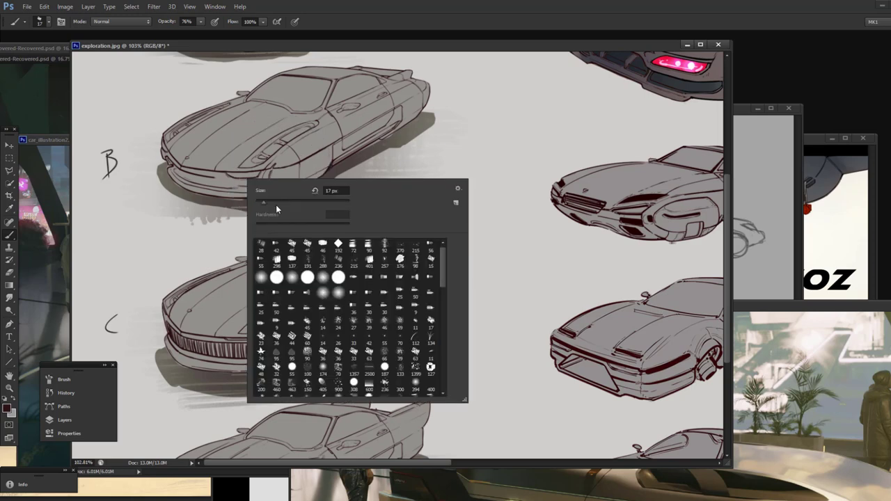
{"action": "left_click", "coordinate": [267, 203]}
{"action": "left_click_drag", "start_coordinate": [239, 186], "coordinate": [225, 182]}
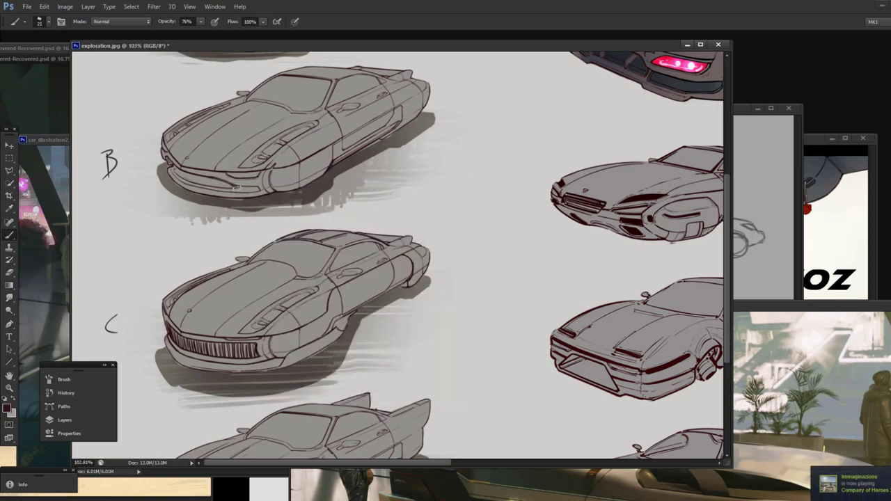
{"action": "mouse_move", "coordinate": [239, 192]}
{"action": "left_mouse_down"}
{"action": "mouse_move", "coordinate": [227, 175]}
{"action": "mouse_move", "coordinate": [256, 189]}
{"action": "left_mouse_up"}
- Reshape the corner of design B's grille into a point, alternating sampled grey and dark line colors
{"action": "left_click", "coordinate": [245, 182], "text": "alt"}
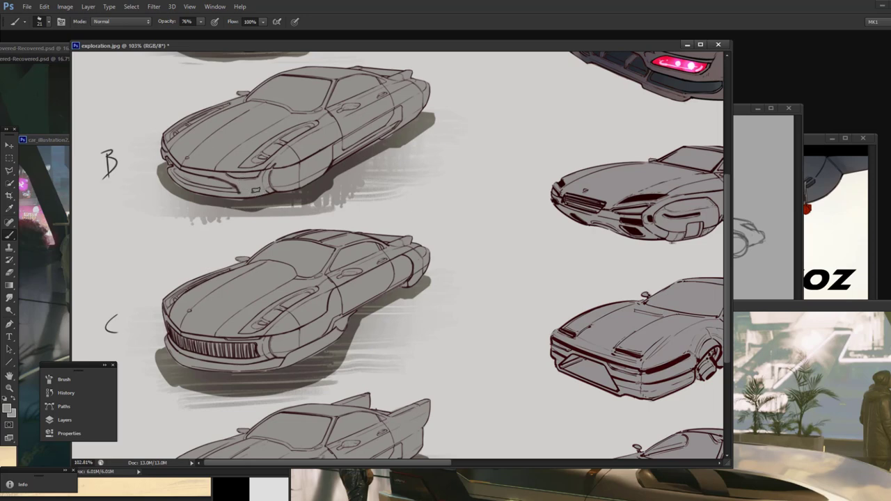
{"action": "left_click", "coordinate": [281, 159], "text": "alt"}
{"action": "left_click", "coordinate": [240, 183], "text": "alt"}
{"action": "mouse_move", "coordinate": [237, 188]}
{"action": "left_mouse_down"}
{"action": "mouse_move", "coordinate": [262, 189]}
{"action": "mouse_move", "coordinate": [234, 187]}
{"action": "mouse_move", "coordinate": [259, 188]}
{"action": "mouse_move", "coordinate": [239, 189]}
{"action": "mouse_move", "coordinate": [253, 195]}
{"action": "left_mouse_up"}
{"action": "key", "text": "ctrl+z"}
{"action": "mouse_move", "coordinate": [280, 165]}
{"action": "left_mouse_down"}
{"action": "mouse_move", "coordinate": [269, 189]}
{"action": "mouse_move", "coordinate": [301, 189]}
{"action": "left_mouse_up"}
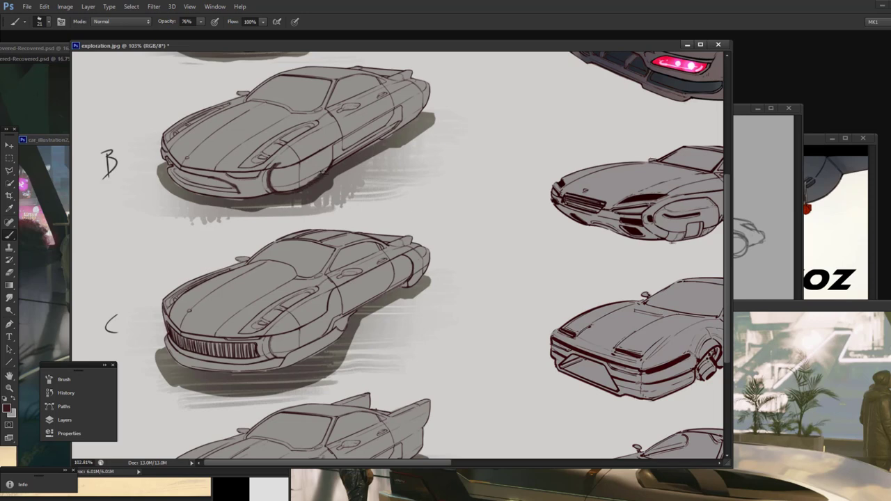
{"action": "key", "text": "ctrl+z"}
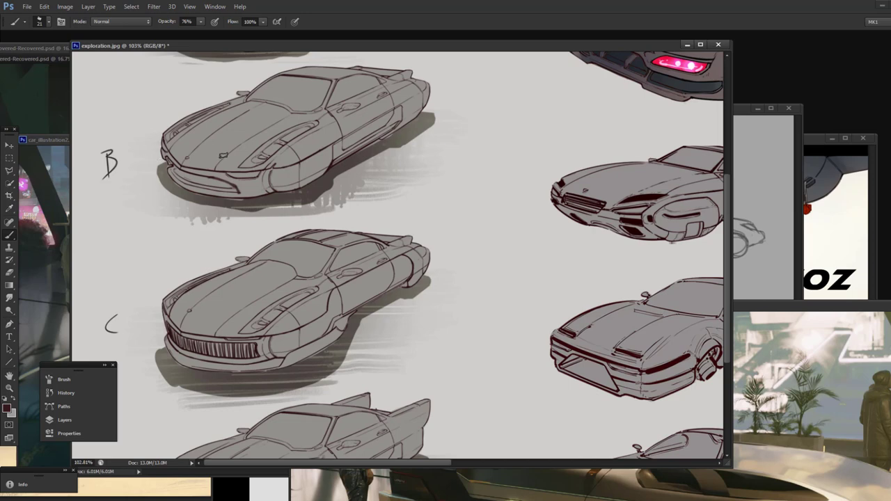
- Sketch a rounded front grille frame and a slanted headlight between design A and the red car using a 10 px brush
{"action": "right_click", "coordinate": [274, 188]}
{"action": "left_click", "coordinate": [293, 213]}
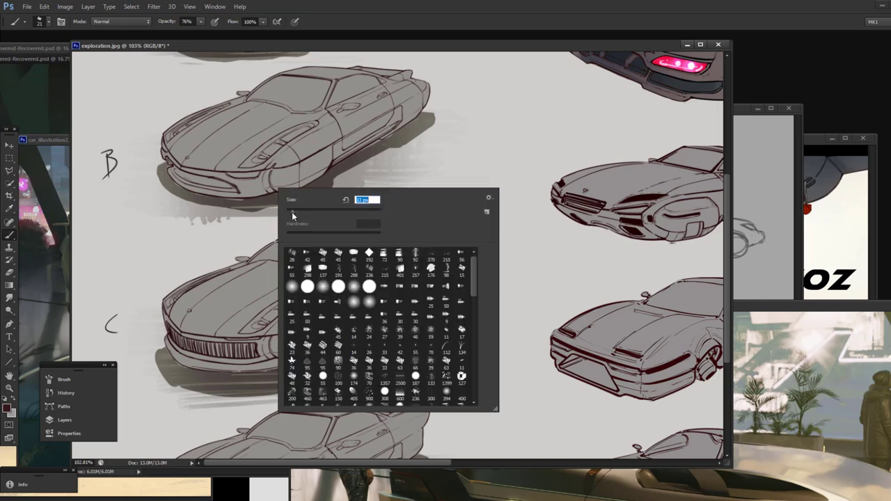
{"action": "key", "text": "Return"}
{"action": "scroll", "coordinate": [325, 133], "scroll_direction": "up", "scroll_amount": 5}
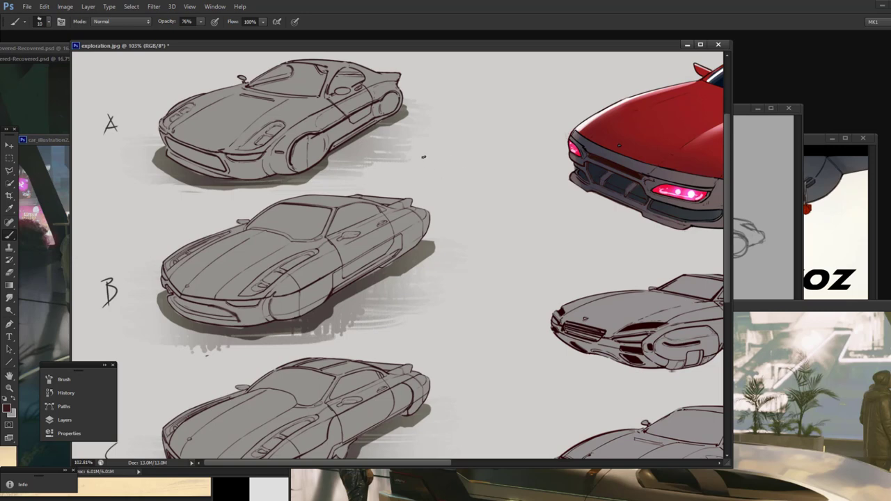
{"action": "mouse_move", "coordinate": [424, 162]}
{"action": "left_mouse_down"}
{"action": "mouse_move", "coordinate": [450, 147]}
{"action": "mouse_move", "coordinate": [495, 149]}
{"action": "mouse_move", "coordinate": [519, 167]}
{"action": "left_mouse_up"}
{"action": "mouse_move", "coordinate": [425, 158]}
{"action": "left_mouse_down"}
{"action": "mouse_move", "coordinate": [427, 176]}
{"action": "mouse_move", "coordinate": [491, 178]}
{"action": "mouse_move", "coordinate": [522, 172]}
{"action": "mouse_move", "coordinate": [550, 145]}
{"action": "mouse_move", "coordinate": [566, 144]}
{"action": "mouse_move", "coordinate": [513, 149]}
{"action": "mouse_move", "coordinate": [567, 144]}
{"action": "mouse_move", "coordinate": [566, 160]}
{"action": "mouse_move", "coordinate": [575, 160]}
{"action": "left_mouse_up"}
{"action": "key", "text": "ctrl+z"}
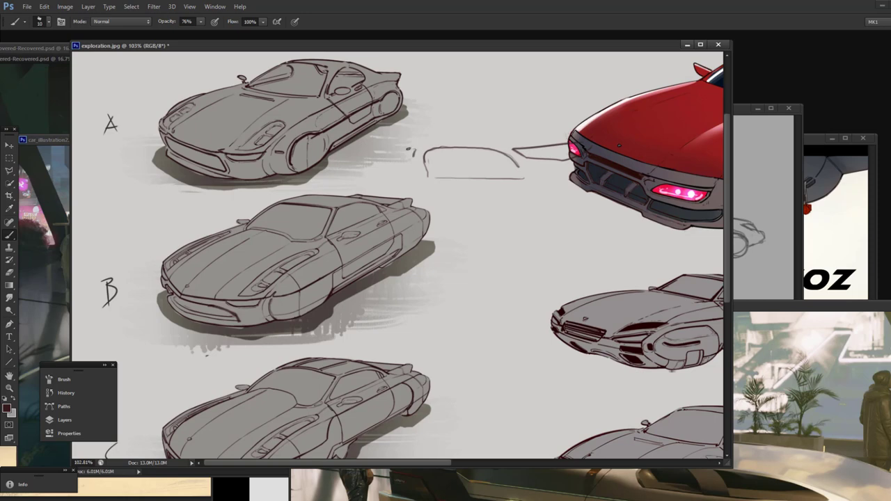
- Add the opposite headlight and an inner detail line within the grille frame of the front-view sketch
{"action": "mouse_move", "coordinate": [409, 149]}
{"action": "left_mouse_down"}
{"action": "mouse_move", "coordinate": [383, 152]}
{"action": "mouse_move", "coordinate": [408, 159]}
{"action": "mouse_move", "coordinate": [383, 153]}
{"action": "mouse_move", "coordinate": [538, 149]}
{"action": "mouse_move", "coordinate": [504, 159]}
{"action": "mouse_move", "coordinate": [520, 176]}
{"action": "mouse_move", "coordinate": [429, 151]}
{"action": "mouse_move", "coordinate": [424, 167]}
{"action": "mouse_move", "coordinate": [431, 172]}
{"action": "mouse_move", "coordinate": [427, 153]}
{"action": "mouse_move", "coordinate": [465, 148]}
{"action": "mouse_move", "coordinate": [533, 180]}
{"action": "left_mouse_up"}
{"action": "key", "text": "ctrl+z"}
{"action": "key", "text": "ctrl+z"}
{"action": "mouse_move", "coordinate": [498, 155]}
{"action": "left_mouse_down"}
{"action": "mouse_move", "coordinate": [429, 157]}
{"action": "mouse_move", "coordinate": [437, 148]}
{"action": "left_mouse_up"}
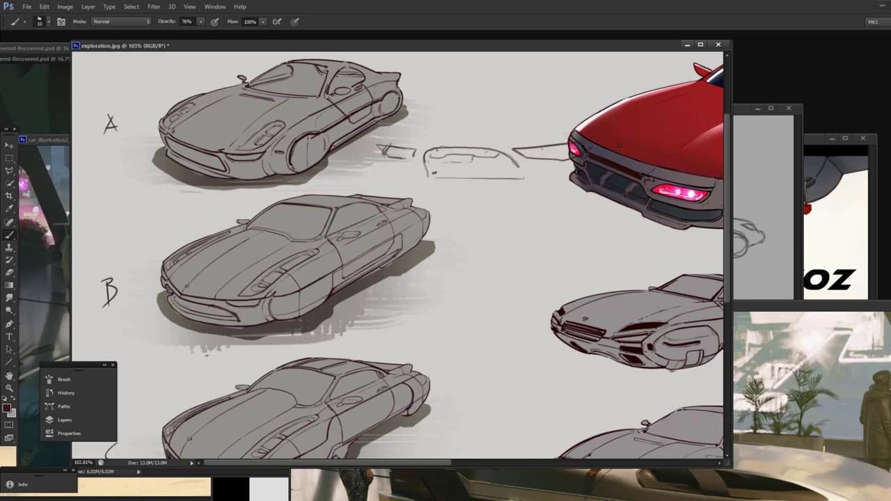
- Thicken the upper arc and lower edge of the sketched grille frame
{"action": "mouse_move", "coordinate": [434, 174]}
{"action": "left_mouse_down"}
{"action": "mouse_move", "coordinate": [515, 179]}
{"action": "mouse_move", "coordinate": [443, 168]}
{"action": "mouse_move", "coordinate": [433, 177]}
{"action": "mouse_move", "coordinate": [500, 176]}
{"action": "mouse_move", "coordinate": [434, 174]}
{"action": "left_mouse_up"}
{"action": "mouse_move", "coordinate": [486, 149]}
{"action": "left_mouse_down"}
{"action": "mouse_move", "coordinate": [521, 170]}
{"action": "mouse_move", "coordinate": [475, 149]}
{"action": "mouse_move", "coordinate": [432, 149]}
{"action": "left_mouse_up"}
{"action": "key", "text": "ctrl+z"}
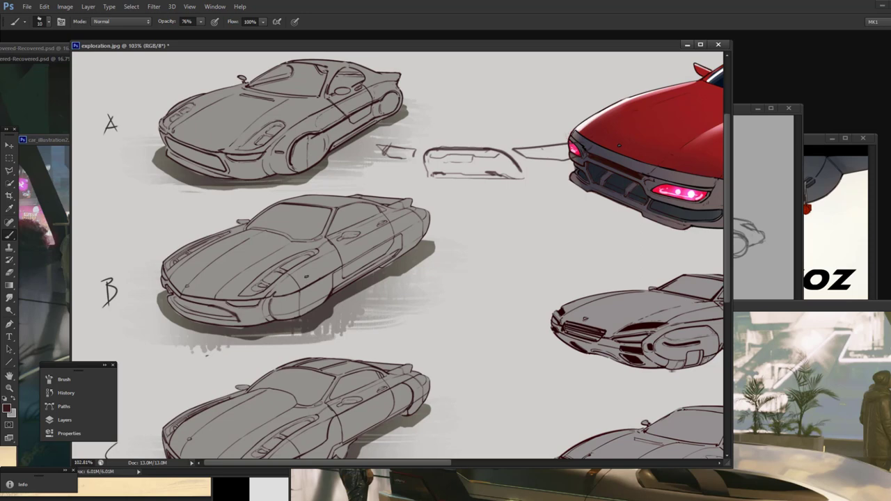
- Sketch a round wheel outline over design B's front side pod
{"action": "mouse_move", "coordinate": [305, 276]}
{"action": "left_mouse_down"}
{"action": "mouse_move", "coordinate": [296, 313]}
{"action": "mouse_move", "coordinate": [331, 289]}
{"action": "mouse_move", "coordinate": [296, 315]}
{"action": "mouse_move", "coordinate": [310, 317]}
{"action": "mouse_move", "coordinate": [302, 326]}
{"action": "left_mouse_up"}
{"action": "key", "text": "ctrl+z"}
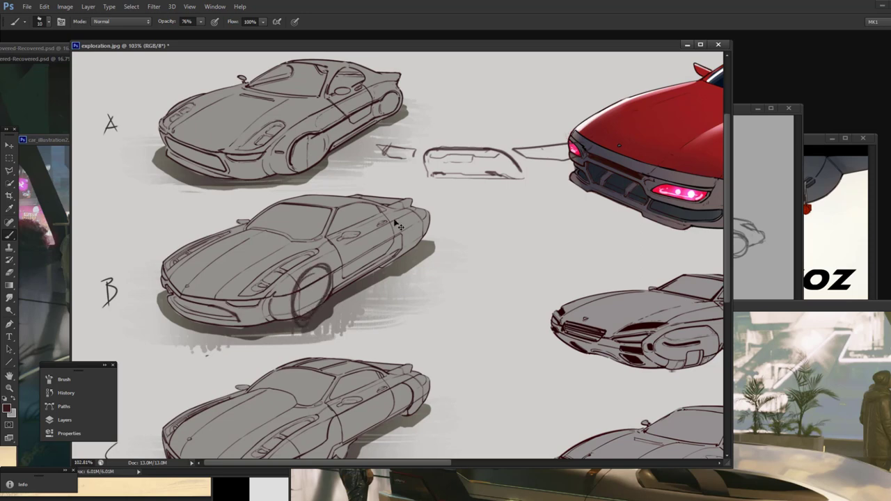
- Undo design B's front wheel outline, try a wheel outline on its rear pod and short strokes around the pods, and remove them again
{"action": "key", "text": "ctrl+z"}
{"action": "mouse_move", "coordinate": [400, 223]}
{"action": "left_mouse_down"}
{"action": "mouse_move", "coordinate": [417, 257]}
{"action": "mouse_move", "coordinate": [400, 256]}
{"action": "left_mouse_up"}
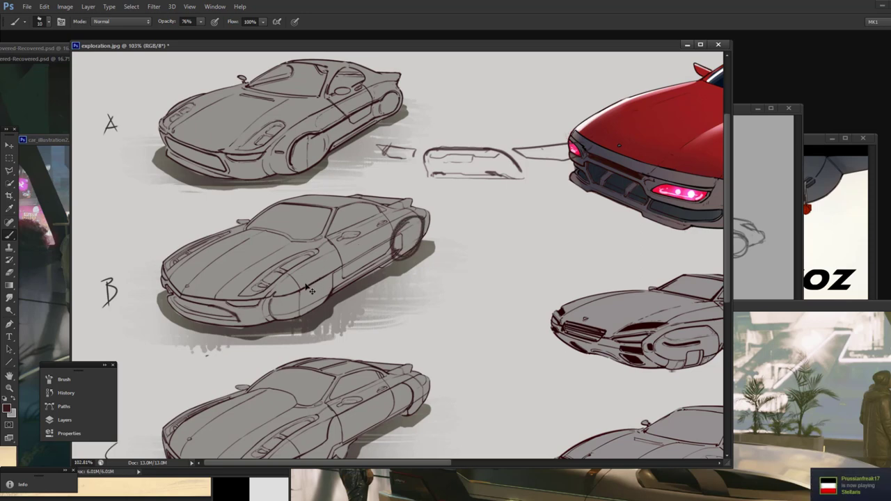
{"action": "key", "text": "ctrl+z"}
{"action": "mouse_move", "coordinate": [263, 322]}
{"action": "left_mouse_down"}
{"action": "mouse_move", "coordinate": [306, 313]}
{"action": "mouse_move", "coordinate": [337, 281]}
{"action": "mouse_move", "coordinate": [322, 302]}
{"action": "mouse_move", "coordinate": [276, 320]}
{"action": "mouse_move", "coordinate": [293, 315]}
{"action": "left_mouse_up"}
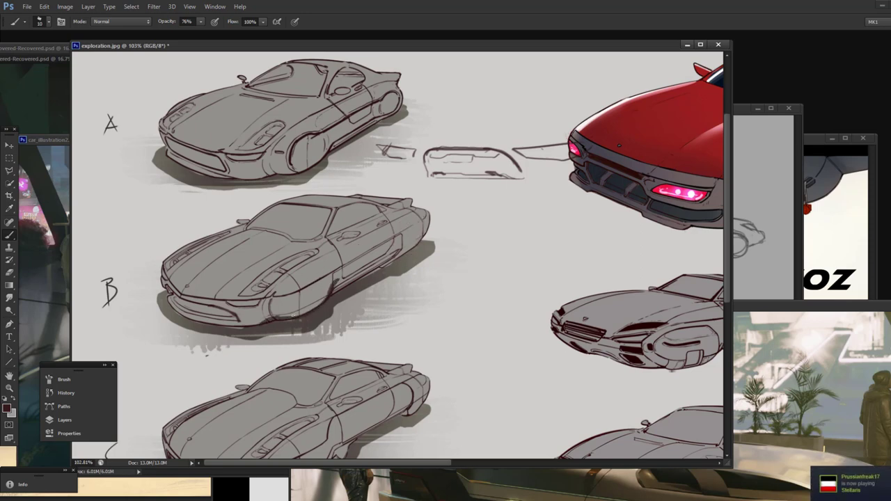
{"action": "mouse_move", "coordinate": [334, 286]}
{"action": "left_mouse_down"}
{"action": "mouse_move", "coordinate": [406, 253]}
{"action": "mouse_move", "coordinate": [427, 228]}
{"action": "mouse_move", "coordinate": [418, 247]}
{"action": "mouse_move", "coordinate": [319, 293]}
{"action": "mouse_move", "coordinate": [298, 322]}
{"action": "left_mouse_up"}
{"action": "key", "text": "ctrl+z"}
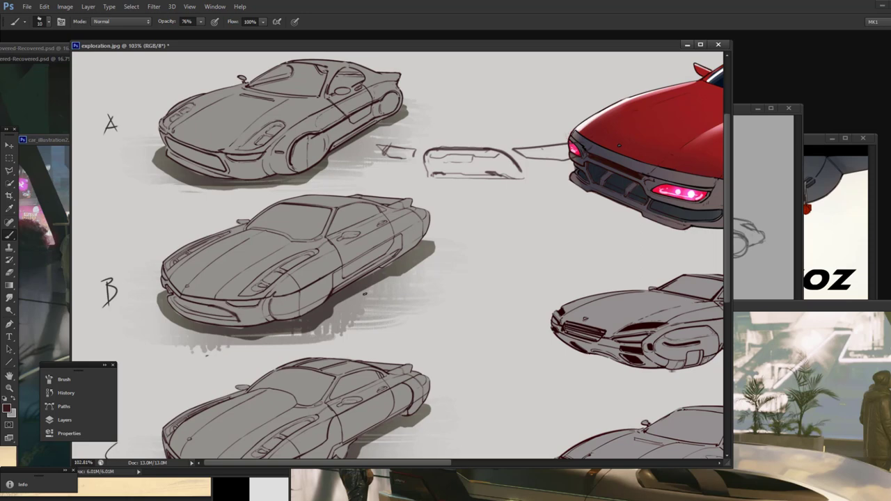
{"action": "left_click_drag", "start_coordinate": [529, 223], "coordinate": [472, 207]}
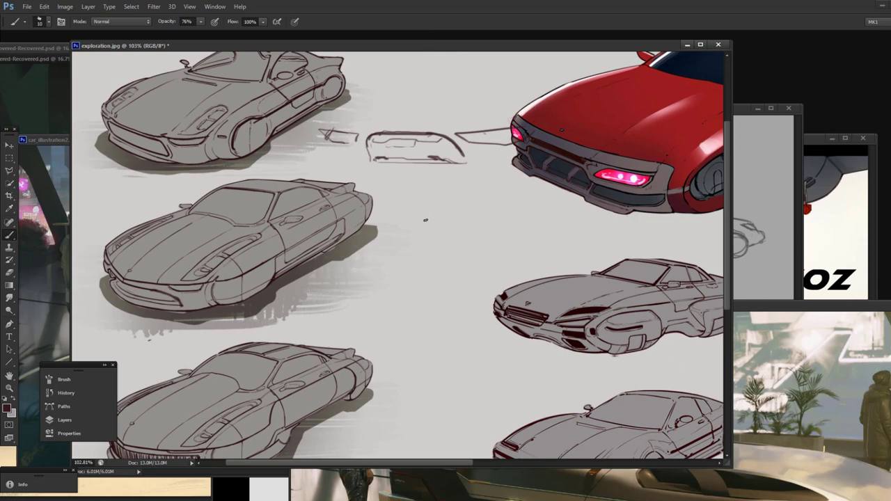
{"action": "mouse_move", "coordinate": [439, 263]}
{"action": "left_mouse_down"}
{"action": "mouse_move", "coordinate": [480, 263]}
{"action": "mouse_move", "coordinate": [435, 253]}
{"action": "left_mouse_up"}
{"action": "key", "text": "ctrl+z"}
- Bring the AHD_Audi_a5 painting to the front and set the foreground colour to red, ff0000
{"action": "left_click_drag", "start_coordinate": [375, 53], "coordinate": [330, 246]}
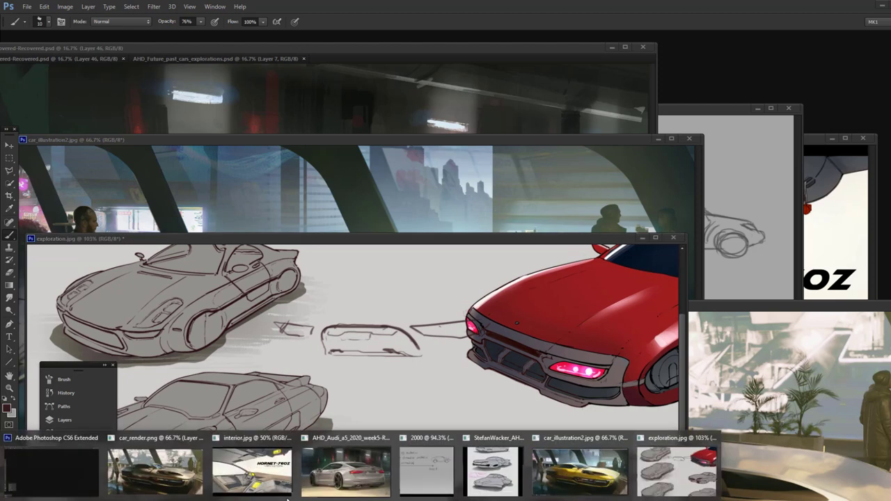
{"action": "left_click", "coordinate": [344, 485]}
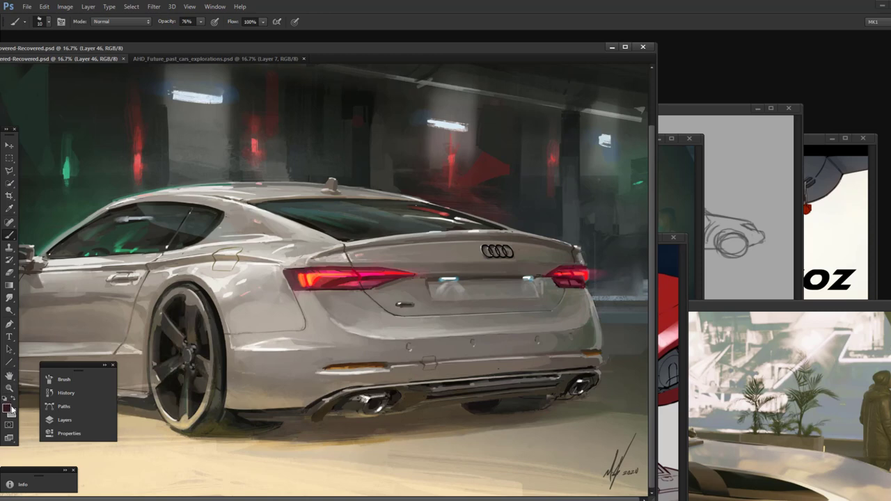
{"action": "left_click", "coordinate": [6, 409]}
{"action": "left_click", "coordinate": [762, 326]}
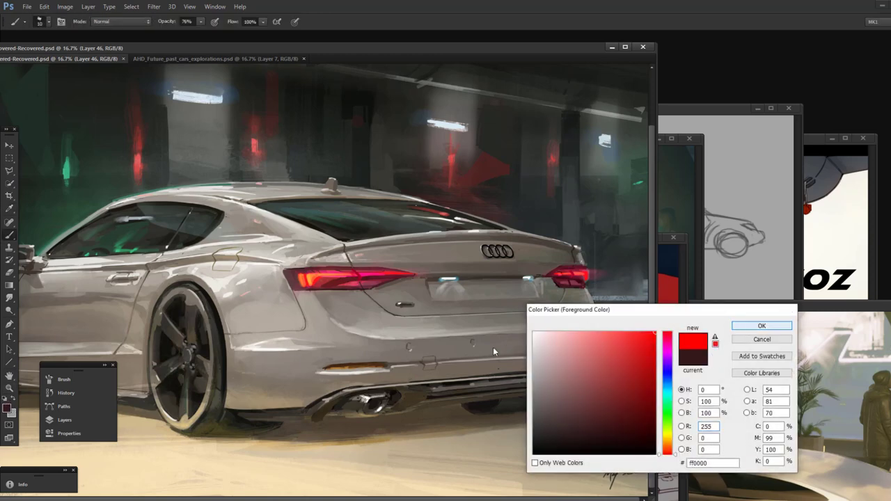
- Mark the Audi's exhaust tips and lower body with red guide lines, and undo all the red strokes
{"action": "left_click_drag", "start_coordinate": [400, 376], "coordinate": [531, 377]}
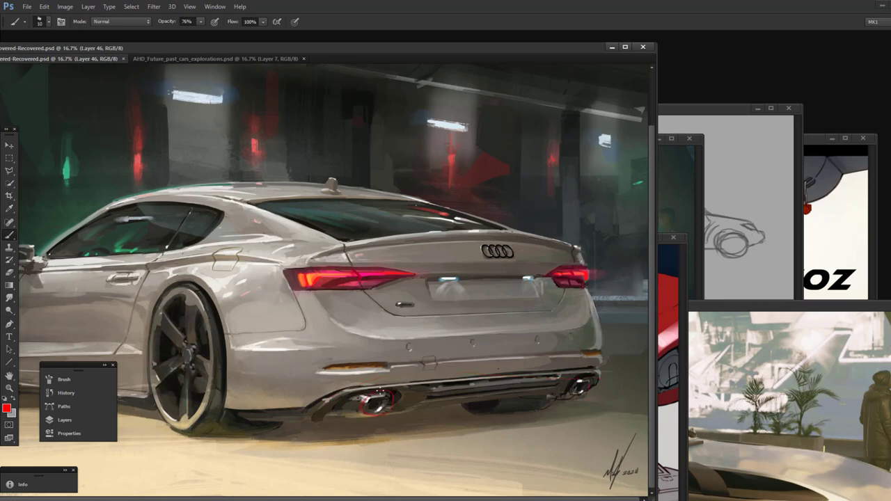
{"action": "key", "text": "ctrl+z"}
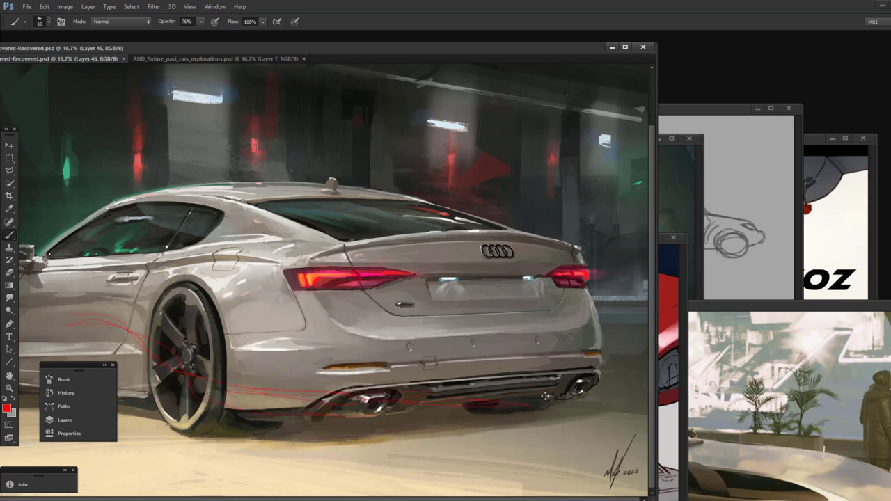
{"action": "key", "text": "ctrl+alt+z"}
{"action": "key", "text": "ctrl+alt+z"}
{"action": "key", "text": "ctrl+alt+z"}
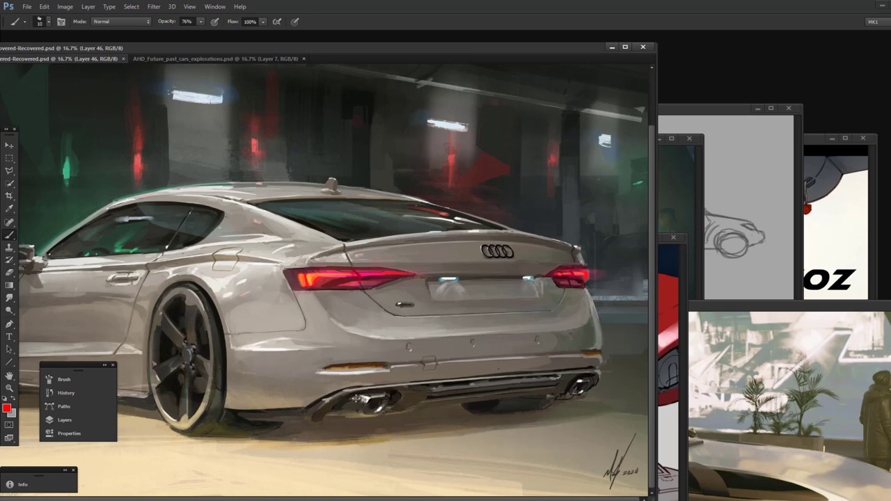
- Outline both of the Audi's exhaust tips in white on Layer 46 with a 34 px brush, and undo the extra lines around the diffuser
{"action": "left_click", "coordinate": [70, 420]}
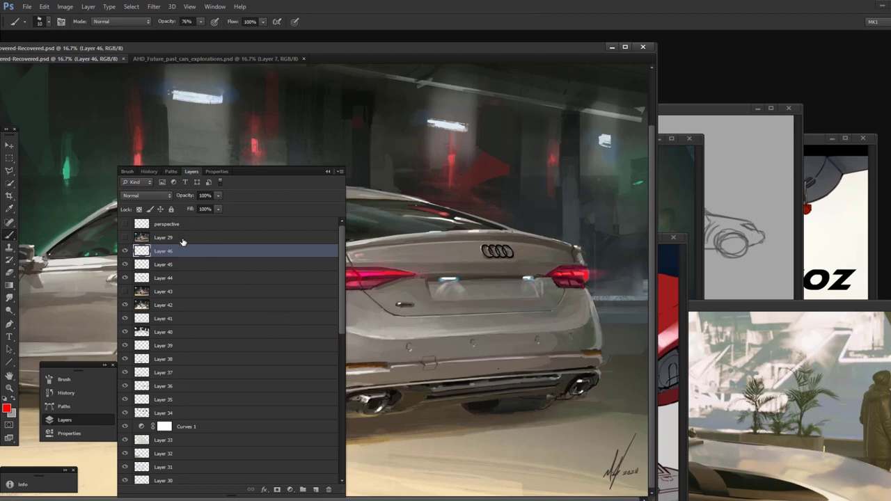
{"action": "left_click", "coordinate": [328, 171]}
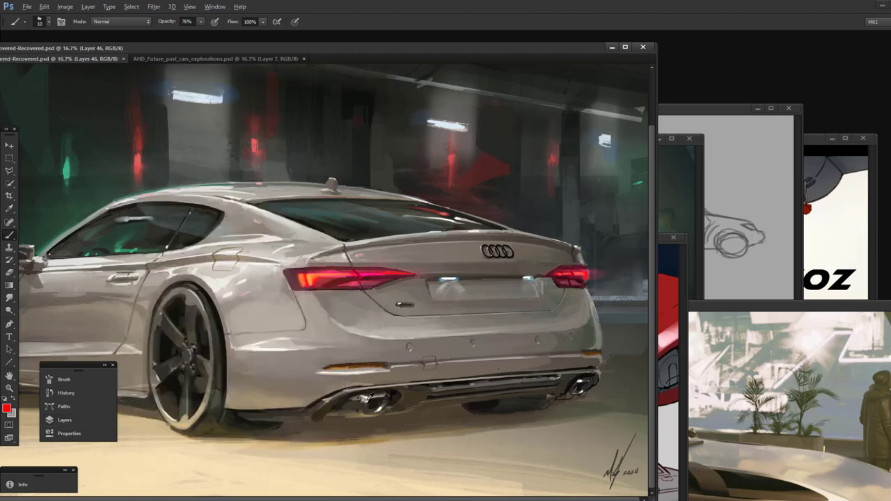
{"action": "left_click", "coordinate": [385, 365], "text": "alt"}
{"action": "right_click", "coordinate": [403, 323]}
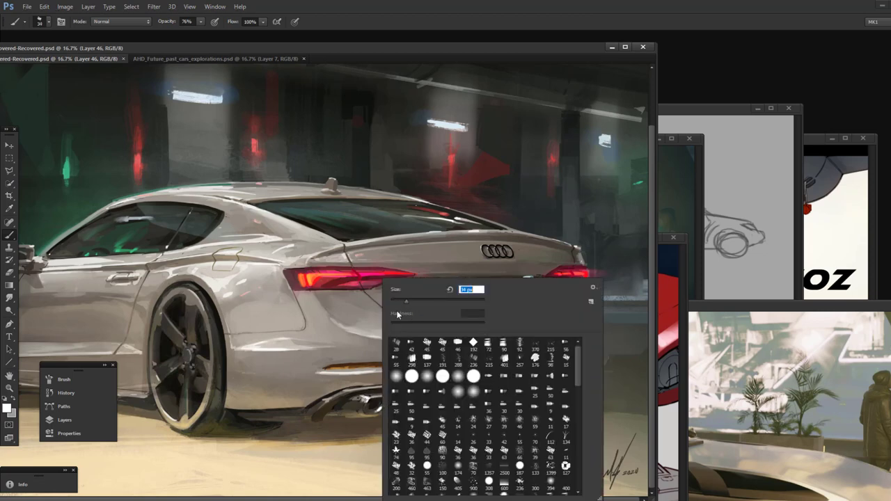
{"action": "key", "text": "Escape"}
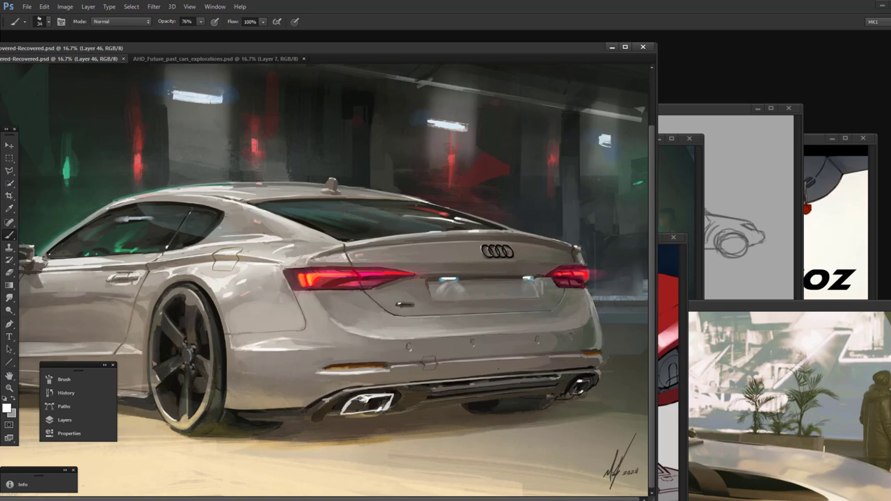
{"action": "left_click_drag", "start_coordinate": [352, 402], "coordinate": [389, 394]}
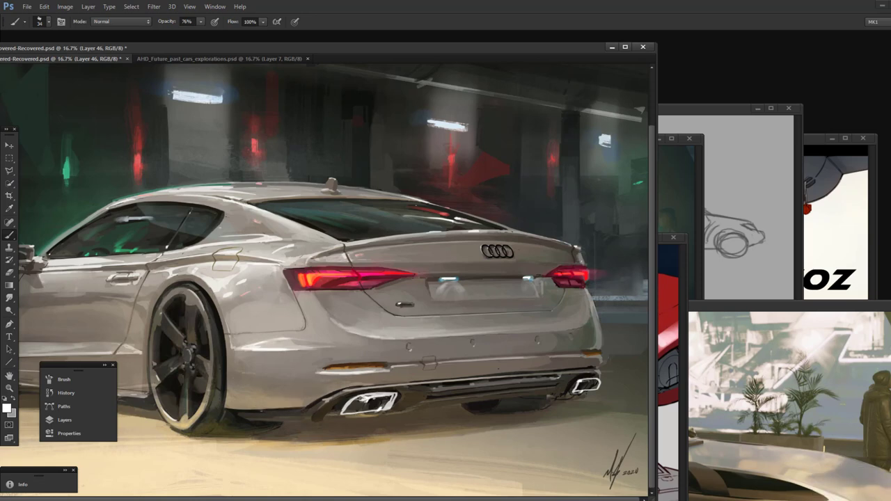
{"action": "mouse_move", "coordinate": [393, 392]}
{"action": "left_mouse_down"}
{"action": "mouse_move", "coordinate": [356, 392]}
{"action": "mouse_move", "coordinate": [315, 416]}
{"action": "mouse_move", "coordinate": [458, 402]}
{"action": "mouse_move", "coordinate": [351, 401]}
{"action": "mouse_move", "coordinate": [601, 385]}
{"action": "left_mouse_up"}
{"action": "key", "text": "ctrl+z"}
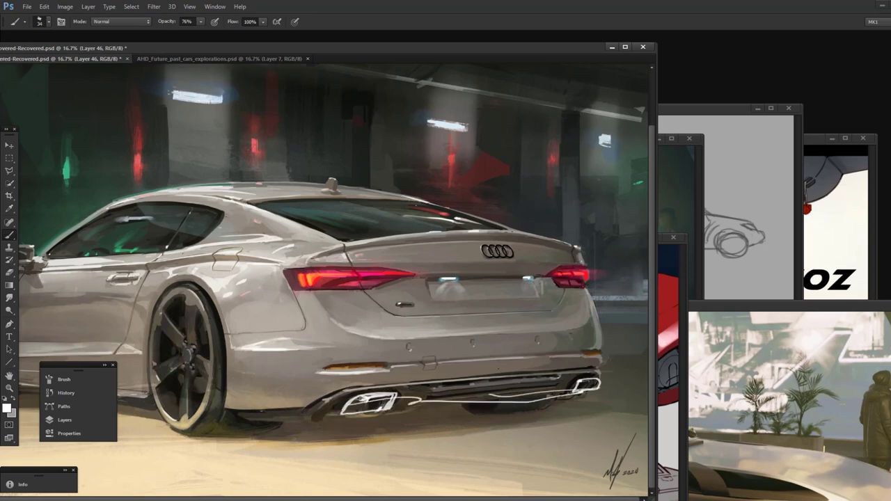
{"action": "key", "text": "ctrl+z"}
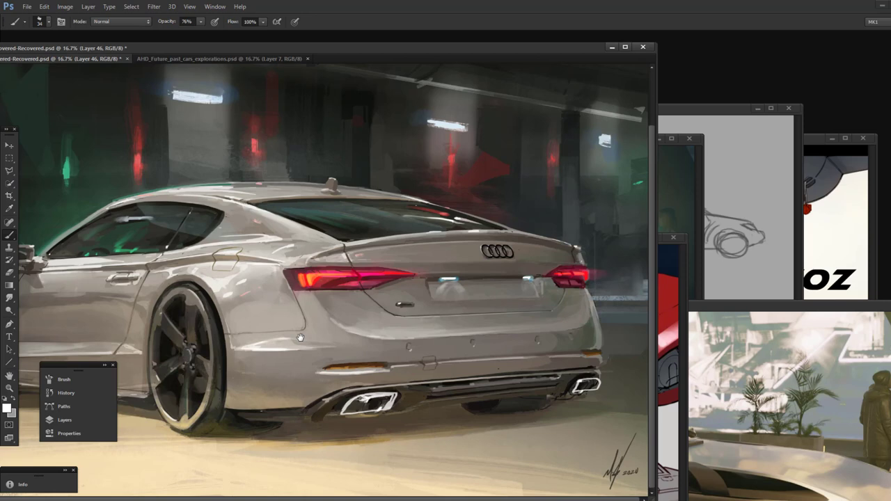
- Bring the 2000 timeline sketch to the front and review the 1920 car and the USA, Europe and Soviet design notes
{"action": "mouse_move", "coordinate": [681, 105]}
{"action": "left_mouse_down"}
{"action": "mouse_move", "coordinate": [690, 105]}
{"action": "mouse_move", "coordinate": [669, 98]}
{"action": "left_mouse_up"}
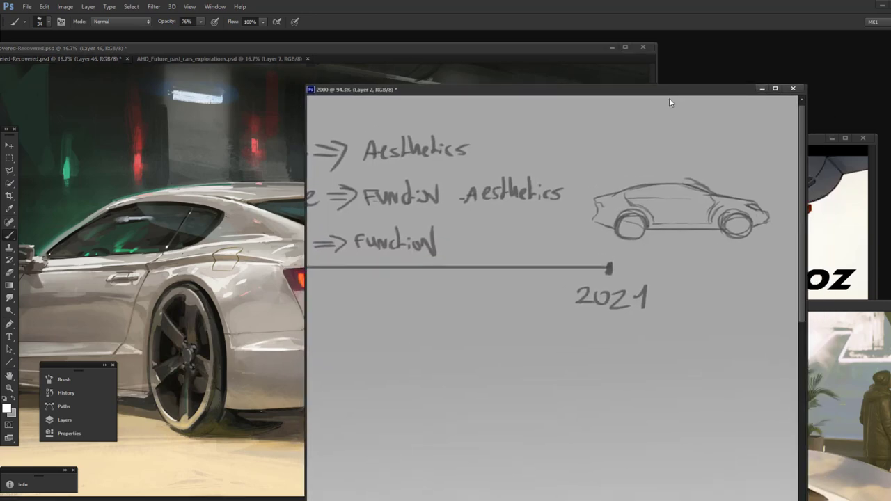
{"action": "mouse_move", "coordinate": [455, 195]}
{"action": "left_mouse_down"}
{"action": "mouse_move", "coordinate": [494, 175]}
{"action": "mouse_move", "coordinate": [531, 172]}
{"action": "left_mouse_up"}
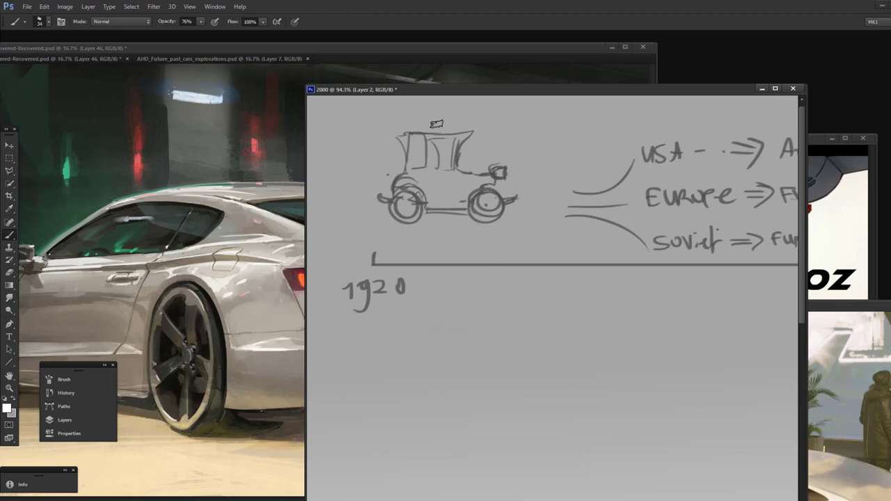
{"action": "left_click_drag", "start_coordinate": [441, 95], "coordinate": [388, 50]}
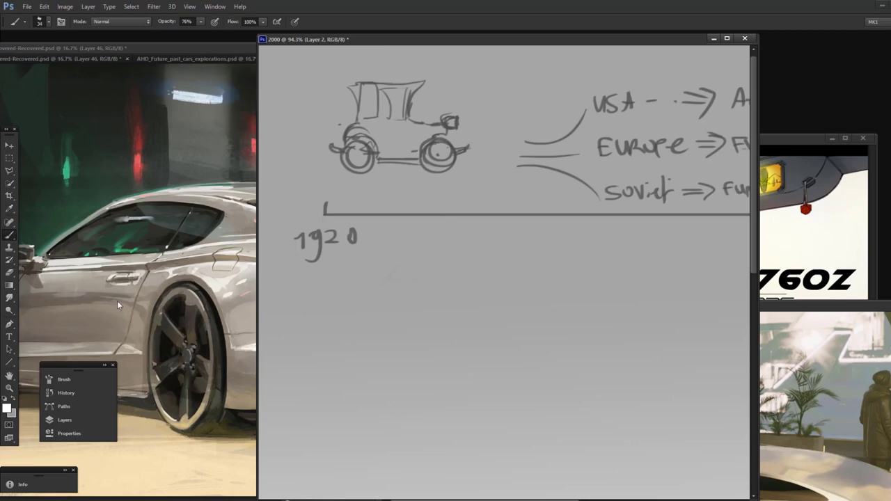
{"action": "left_click_drag", "start_coordinate": [432, 40], "coordinate": [346, 76]}
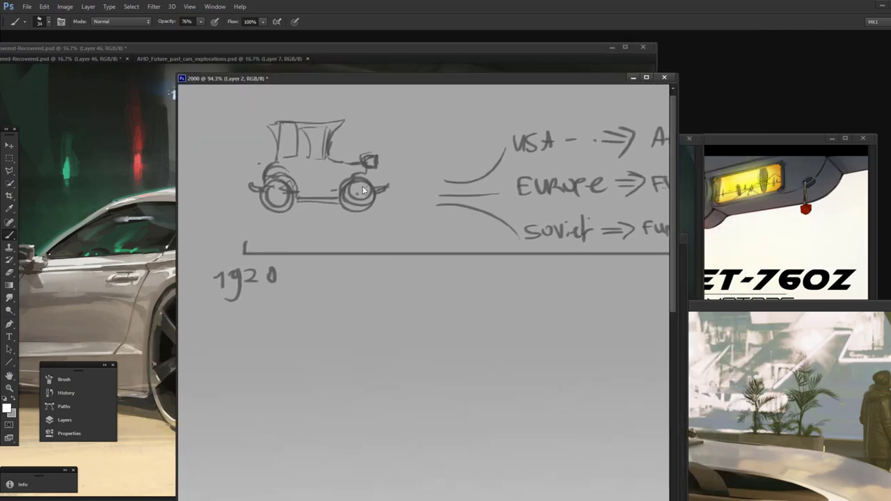
{"action": "left_click_drag", "start_coordinate": [425, 203], "coordinate": [374, 211]}
{"action": "left_click_drag", "start_coordinate": [468, 191], "coordinate": [340, 187]}
{"action": "left_click_drag", "start_coordinate": [538, 224], "coordinate": [296, 219]}
{"action": "left_click_drag", "start_coordinate": [247, 202], "coordinate": [509, 187]}
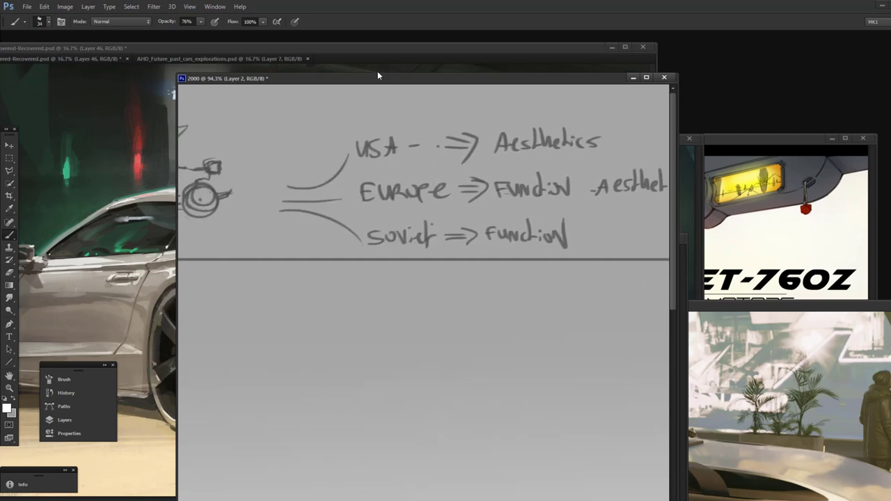
- Move the timeline and Audi windows aside, show car_illustration2.jpg, and place car_render.png over it for comparison
{"action": "left_click_drag", "start_coordinate": [390, 84], "coordinate": [646, 232]}
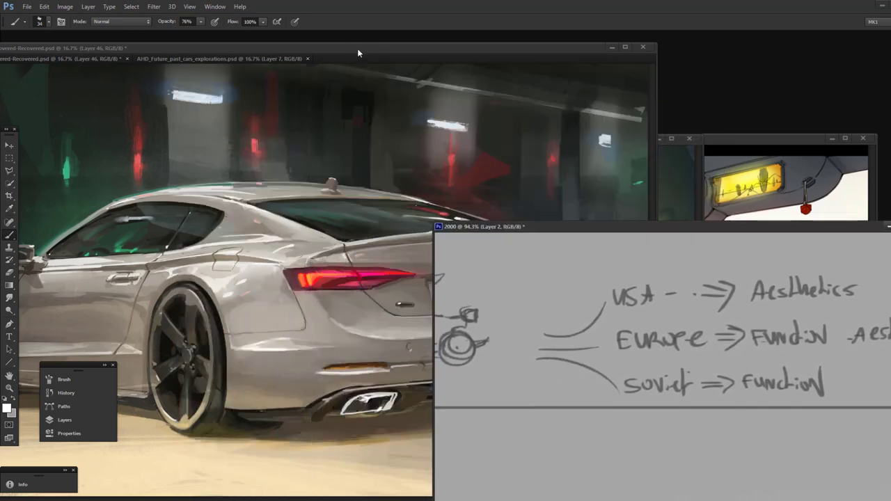
{"action": "left_click_drag", "start_coordinate": [357, 53], "coordinate": [204, 349]}
{"action": "left_click_drag", "start_coordinate": [421, 141], "coordinate": [442, 67]}
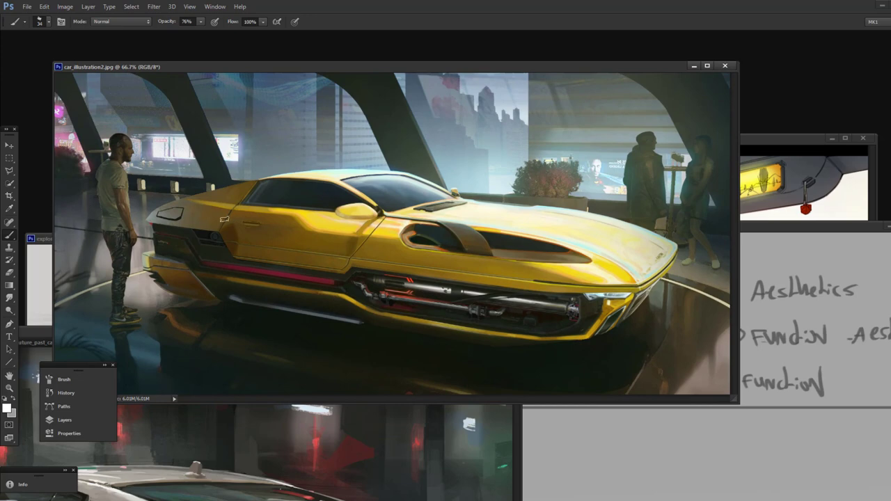
{"action": "mouse_move", "coordinate": [279, 487]}
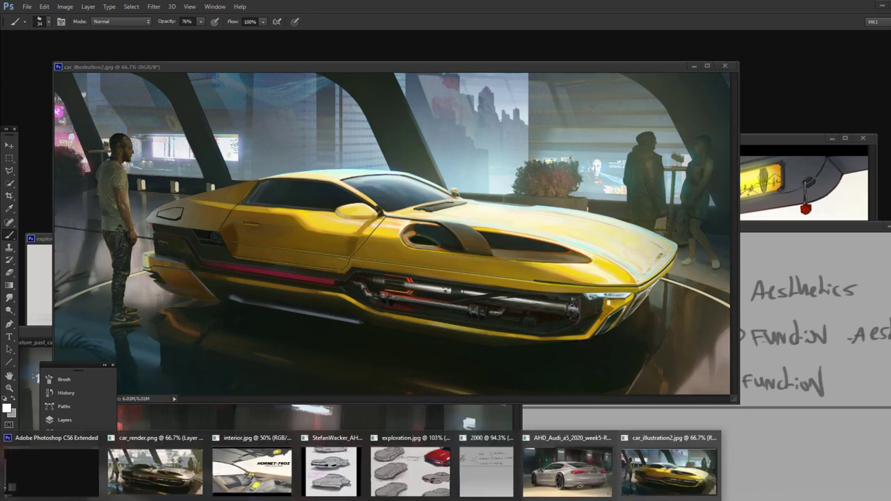
{"action": "left_click", "coordinate": [155, 481]}
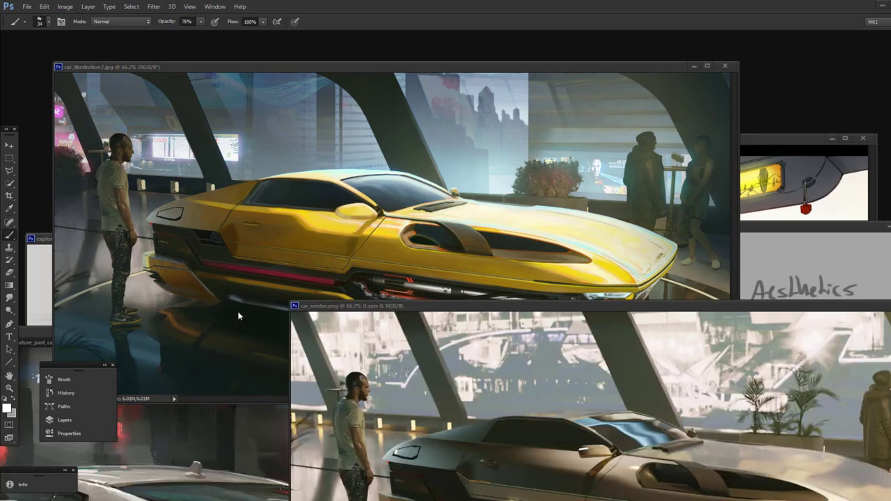
{"action": "left_click_drag", "start_coordinate": [476, 306], "coordinate": [277, 95]}
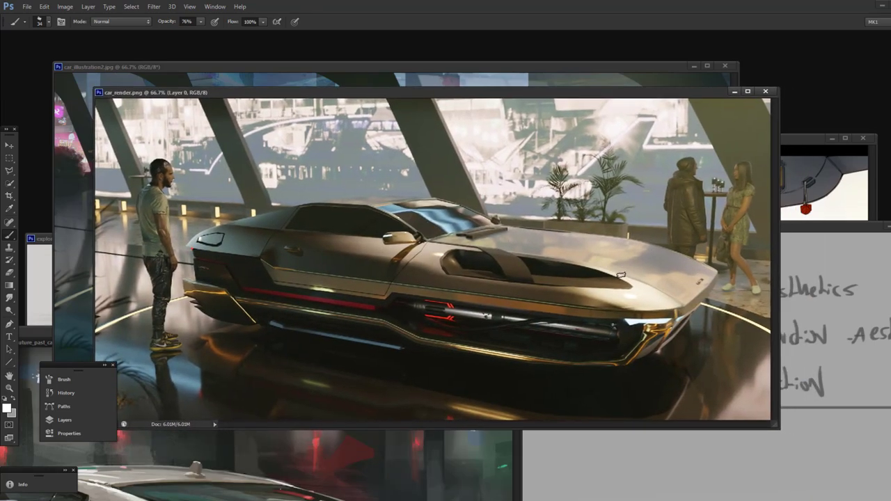
{"action": "left_click_drag", "start_coordinate": [421, 92], "coordinate": [384, 90]}
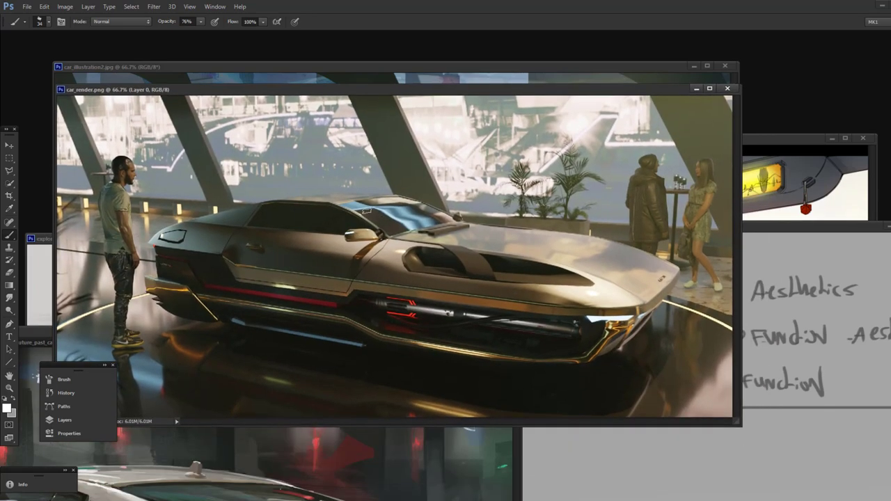
- Examine the windshield, side mirror and hood intake of the car in car_render.png up close, and return to the full image
{"action": "left_click", "coordinate": [11, 389]}
{"action": "left_click_drag", "start_coordinate": [385, 252], "coordinate": [438, 244]}
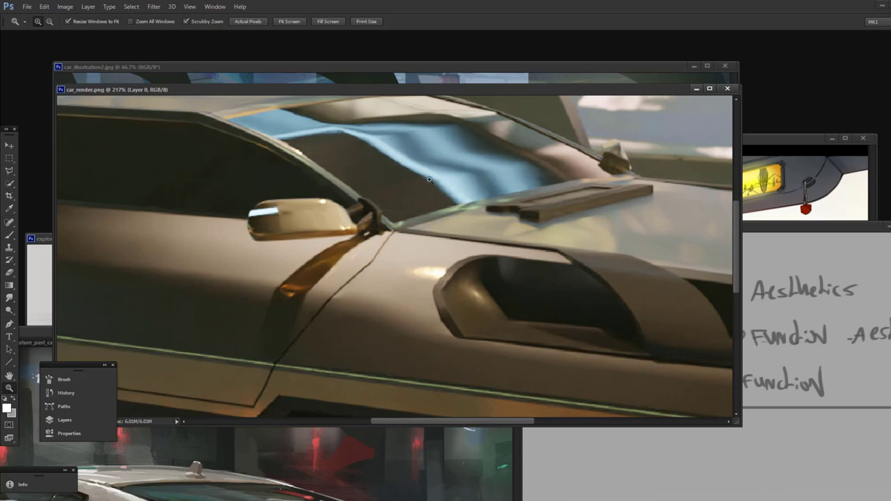
{"action": "scroll", "coordinate": [429, 276], "scroll_direction": "down", "scroll_amount": 5}
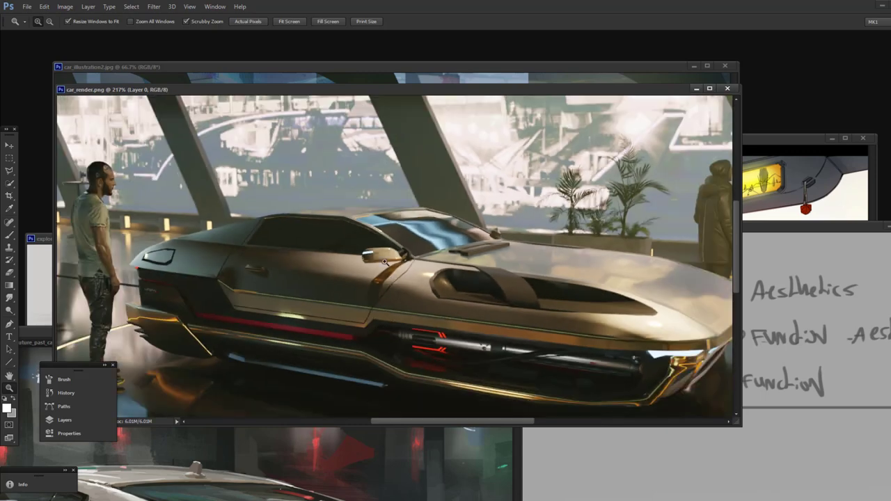
{"action": "left_click_drag", "start_coordinate": [448, 290], "coordinate": [361, 212]}
{"action": "scroll", "coordinate": [439, 181], "scroll_direction": "down", "scroll_amount": 2}
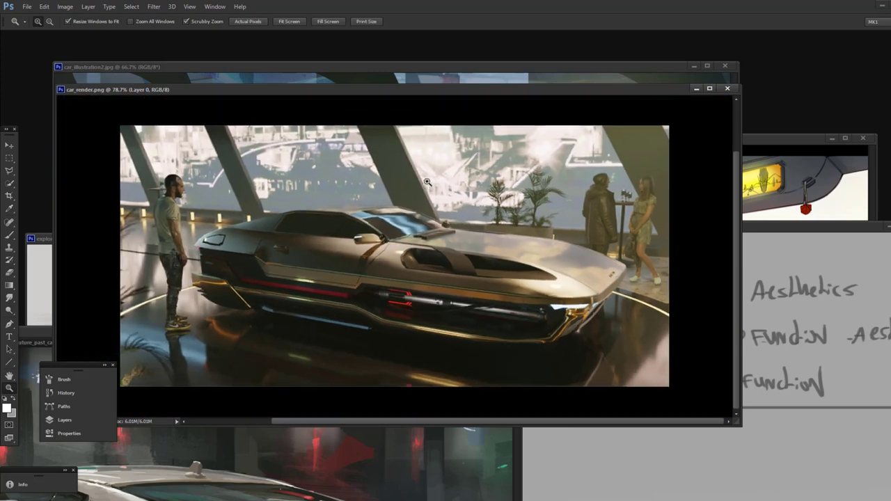
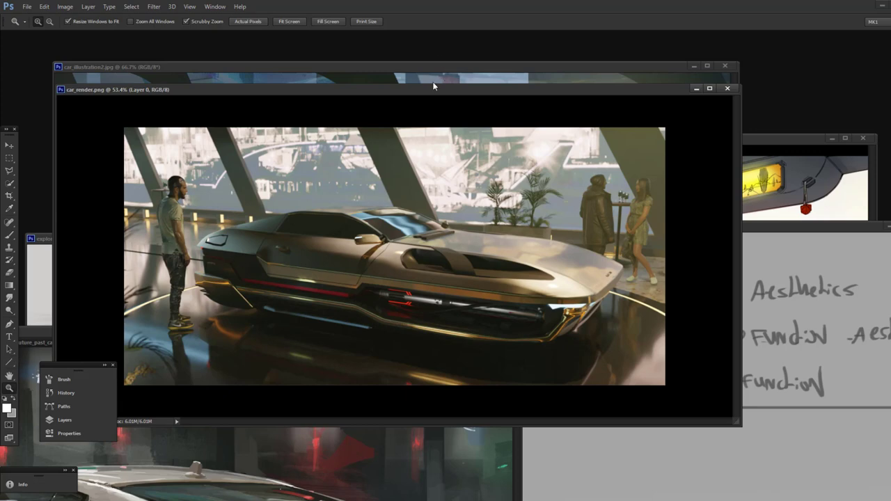
- Enlarge the car_render.png window, magnify the hovercar to about 90%, and get the Brush tool ready
{"action": "left_click_drag", "start_coordinate": [424, 92], "coordinate": [397, 49]}
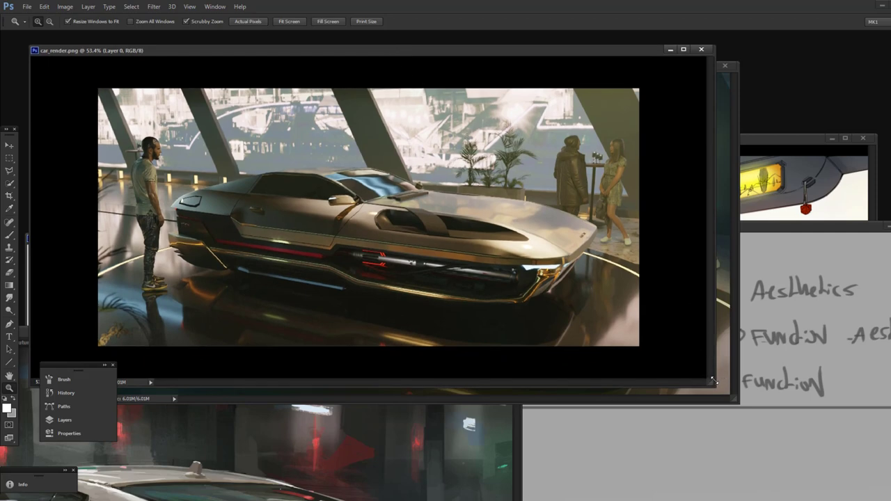
{"action": "left_click_drag", "start_coordinate": [713, 380], "coordinate": [752, 478]}
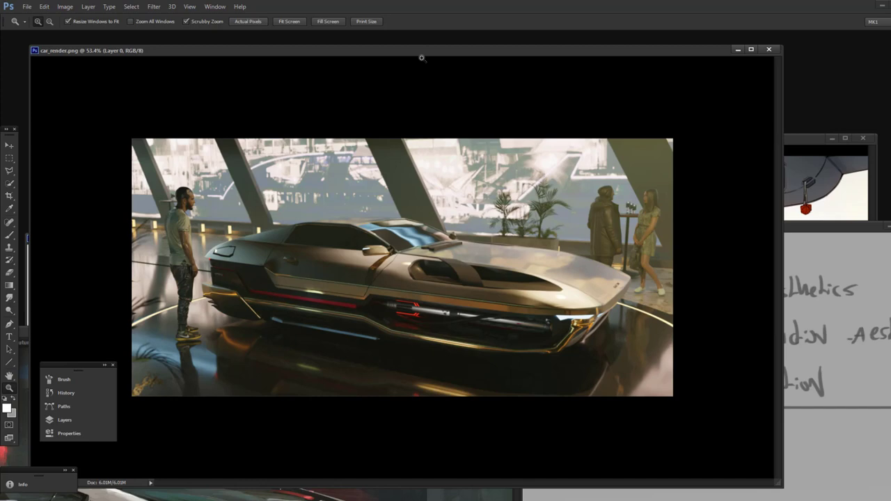
{"action": "left_click", "coordinate": [9, 389]}
{"action": "left_click_drag", "start_coordinate": [431, 256], "coordinate": [501, 229]}
{"action": "key", "text": "b"}
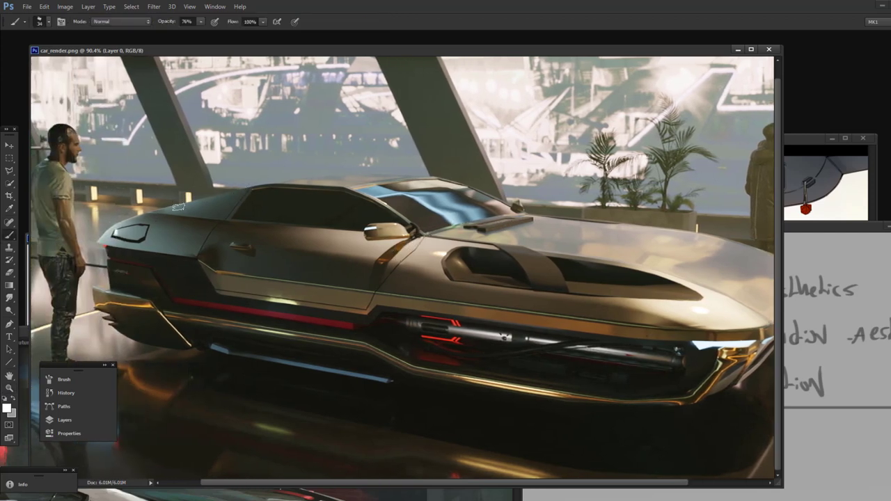
- Try out white brush strokes along the hovercar's side and the front edge of its hood, and undo them
{"action": "mouse_move", "coordinate": [143, 216]}
{"action": "left_mouse_down"}
{"action": "mouse_move", "coordinate": [255, 183]}
{"action": "mouse_move", "coordinate": [363, 200]}
{"action": "mouse_move", "coordinate": [432, 228]}
{"action": "mouse_move", "coordinate": [344, 189]}
{"action": "mouse_move", "coordinate": [173, 227]}
{"action": "left_mouse_up"}
{"action": "key", "text": "ctrl+z"}
{"action": "mouse_move", "coordinate": [118, 248]}
{"action": "left_mouse_down"}
{"action": "mouse_move", "coordinate": [235, 277]}
{"action": "mouse_move", "coordinate": [510, 308]}
{"action": "left_mouse_up"}
{"action": "key", "text": "ctrl+z"}
{"action": "left_click_drag", "start_coordinate": [578, 313], "coordinate": [462, 315]}
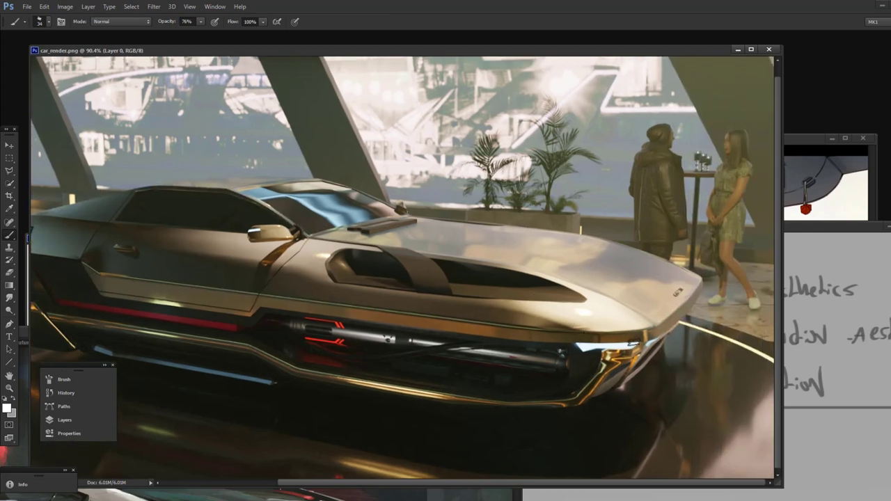
{"action": "left_click", "coordinate": [266, 308]}
{"action": "left_click", "coordinate": [605, 339], "text": "shift"}
{"action": "key", "text": "ctrl+z"}
{"action": "mouse_move", "coordinate": [493, 320]}
{"action": "left_mouse_down"}
{"action": "mouse_move", "coordinate": [561, 334]}
{"action": "mouse_move", "coordinate": [675, 320]}
{"action": "left_mouse_up"}
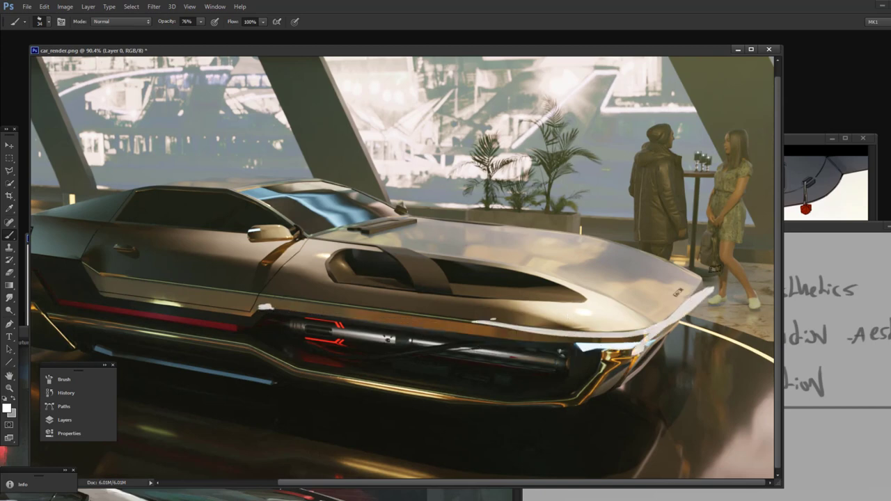
{"action": "key", "text": "ctrl+z"}
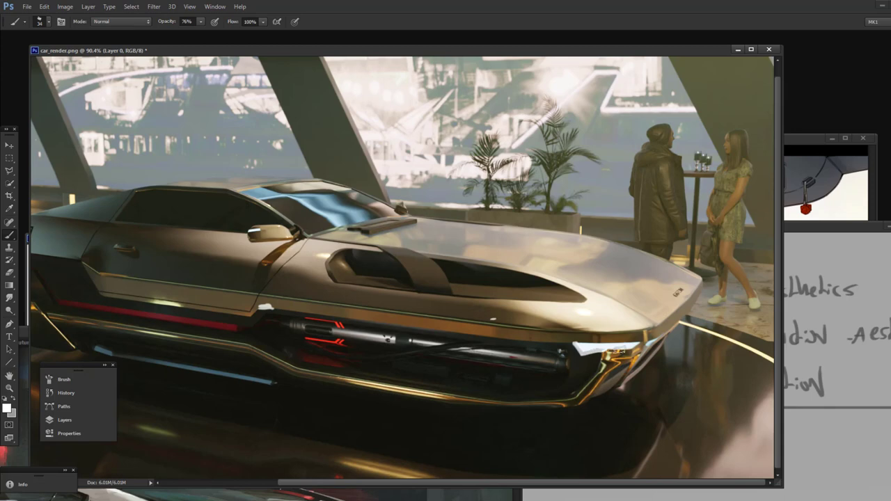
- Set the brush to 99% opacity and 28 px, and paint a pale headlight strip under the hood's edge on a new layer
{"action": "key", "text": "9"}
{"action": "key", "text": "9"}
{"action": "right_click", "coordinate": [602, 321]}
{"action": "left_click", "coordinate": [623, 301]}
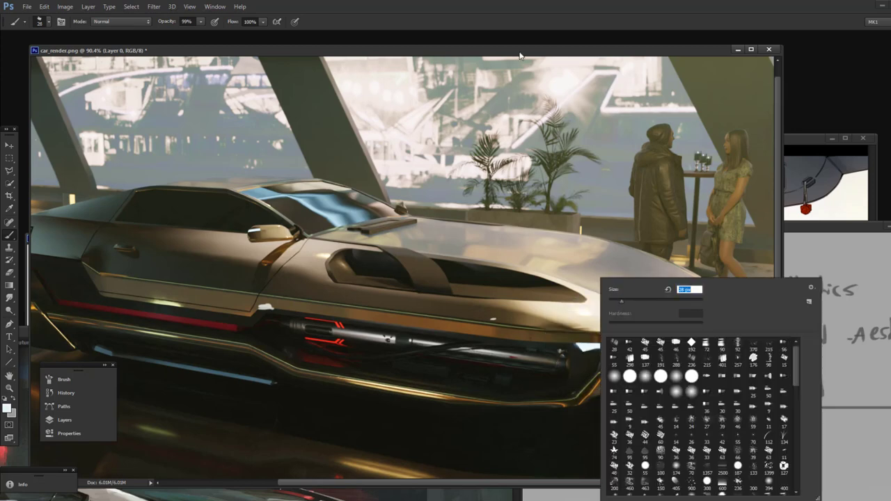
{"action": "left_click_drag", "start_coordinate": [515, 50], "coordinate": [520, 57]}
{"action": "key", "text": "ctrl+shift+n"}
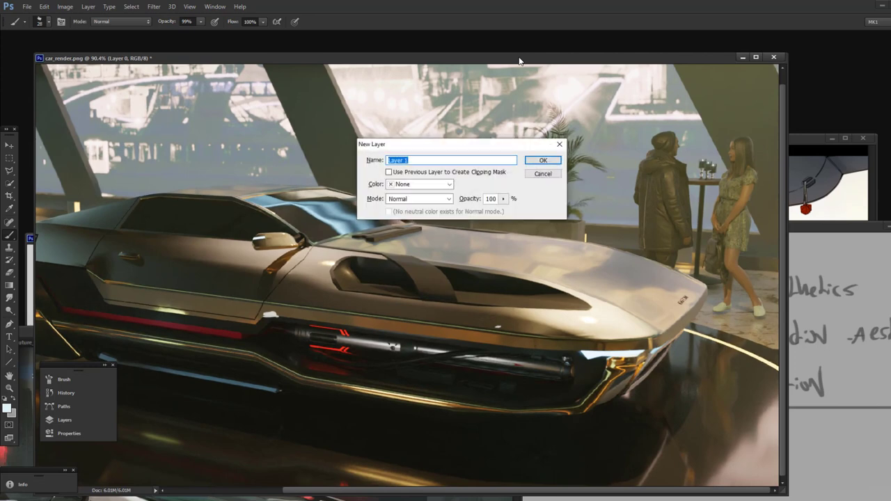
{"action": "key", "text": "Return"}
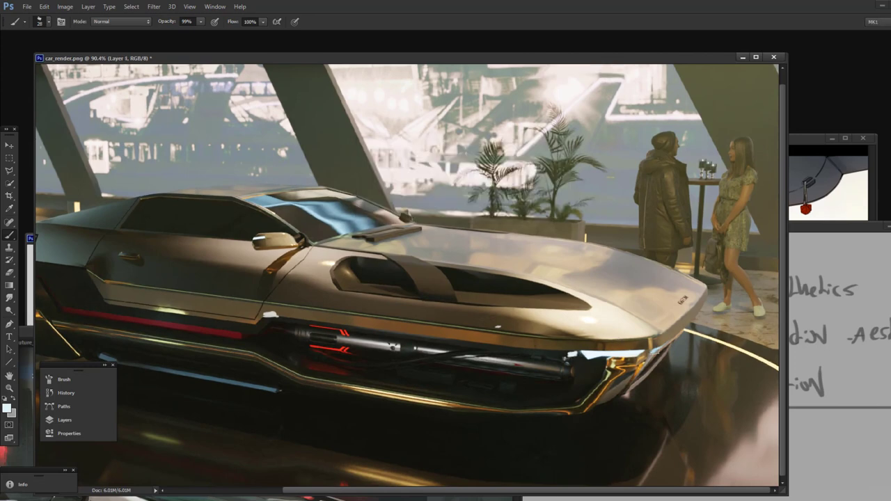
{"action": "mouse_move", "coordinate": [565, 355]}
{"action": "left_mouse_down"}
{"action": "mouse_move", "coordinate": [535, 351]}
{"action": "mouse_move", "coordinate": [648, 351]}
{"action": "left_mouse_up"}
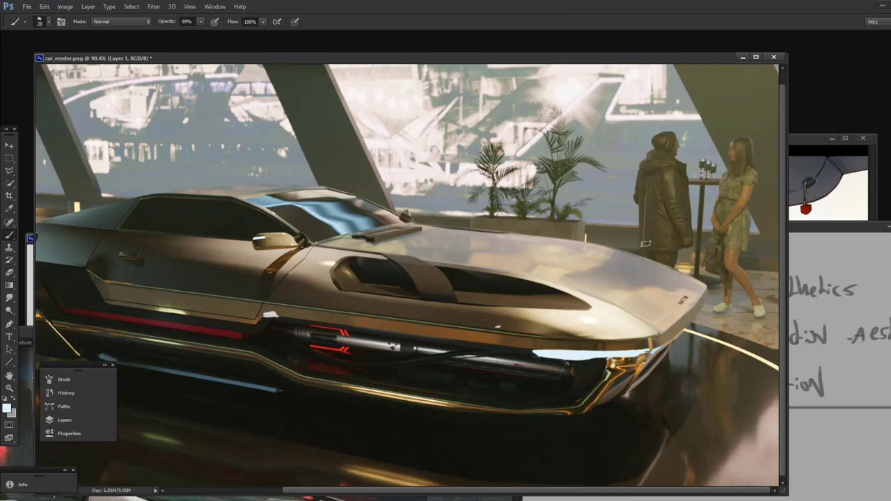
- Try circling the front half of the hovercar with broad pale strokes
{"action": "mouse_move", "coordinate": [646, 244]}
{"action": "left_mouse_down"}
{"action": "mouse_move", "coordinate": [347, 191]}
{"action": "mouse_move", "coordinate": [290, 392]}
{"action": "mouse_move", "coordinate": [631, 432]}
{"action": "left_mouse_up"}
{"action": "mouse_move", "coordinate": [697, 378]}
{"action": "left_mouse_down"}
{"action": "mouse_move", "coordinate": [652, 222]}
{"action": "mouse_move", "coordinate": [377, 175]}
{"action": "mouse_move", "coordinate": [250, 232]}
{"action": "mouse_move", "coordinate": [305, 396]}
{"action": "mouse_move", "coordinate": [543, 437]}
{"action": "mouse_move", "coordinate": [682, 283]}
{"action": "mouse_move", "coordinate": [606, 218]}
{"action": "mouse_move", "coordinate": [273, 299]}
{"action": "mouse_move", "coordinate": [459, 387]}
{"action": "left_mouse_up"}
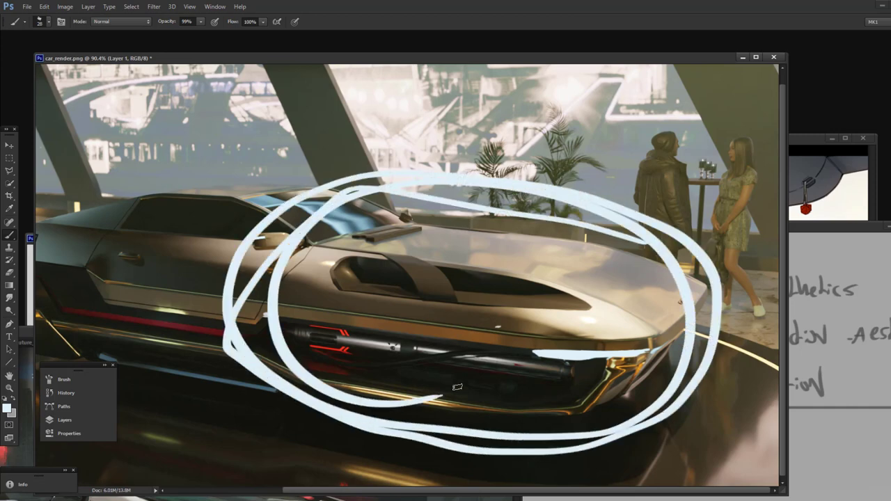
{"action": "key", "text": "ctrl+z"}
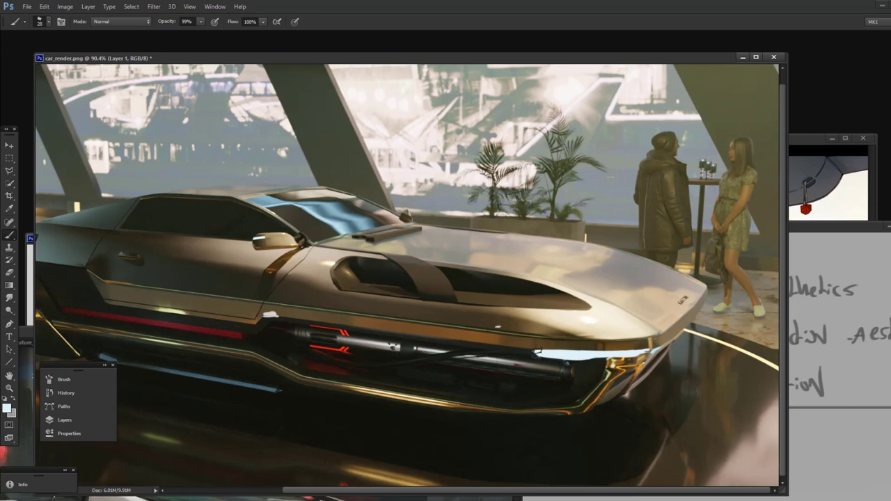
- Thicken the headlight strip and paint an orange (#ff881f) turn signal at its rear end with a 20 px brush
{"action": "left_click_drag", "start_coordinate": [535, 351], "coordinate": [616, 352]}
{"action": "left_click", "coordinate": [9, 410]}
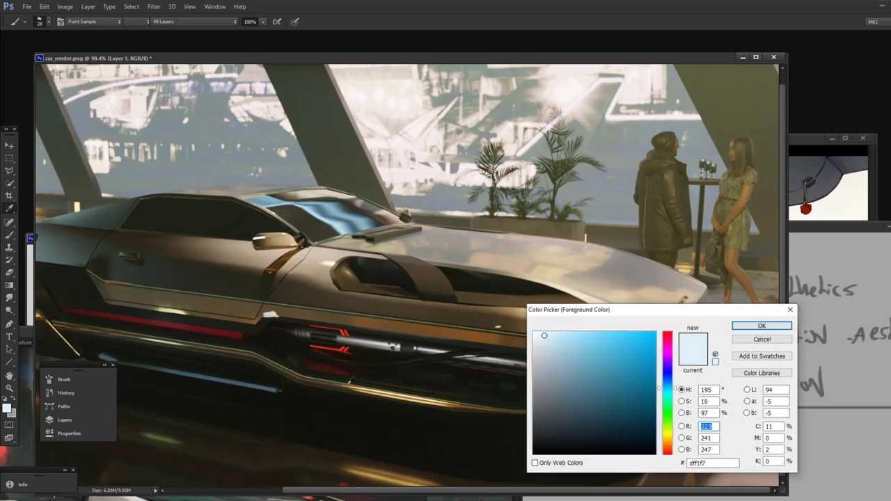
{"action": "left_click", "coordinate": [640, 332]}
{"action": "left_click", "coordinate": [667, 445]}
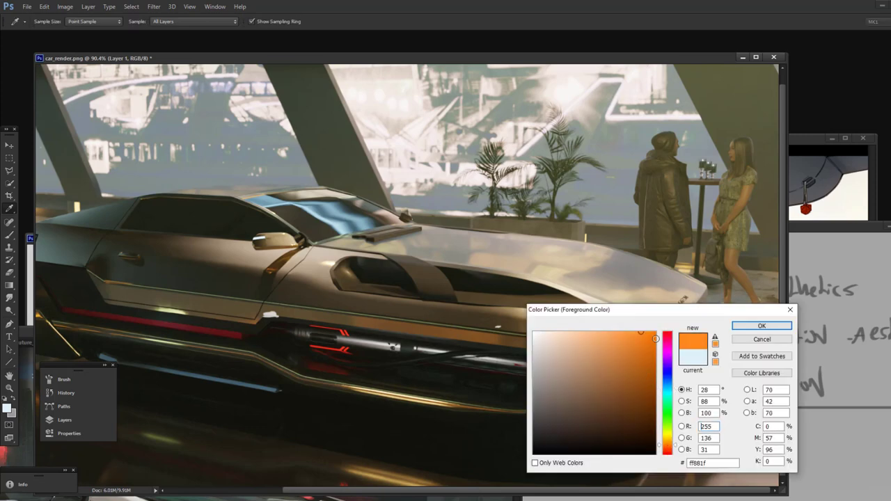
{"action": "left_click", "coordinate": [756, 327]}
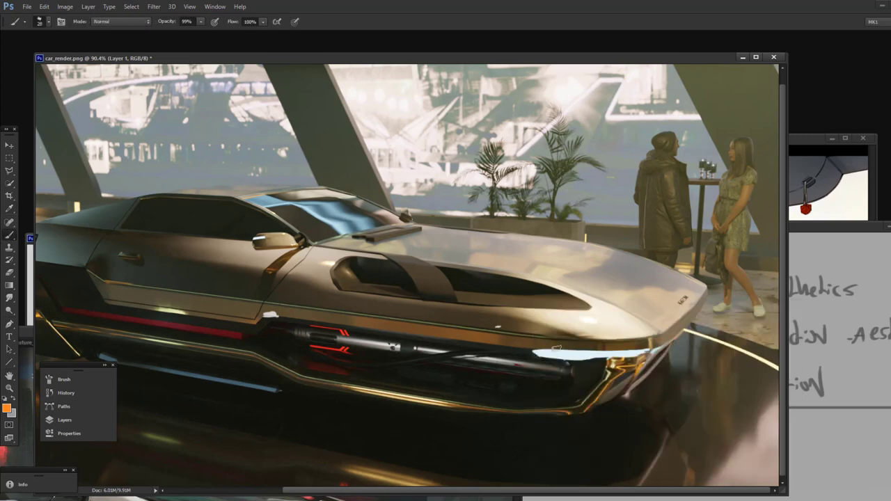
{"action": "right_click", "coordinate": [561, 279]}
{"action": "left_click", "coordinate": [578, 302]}
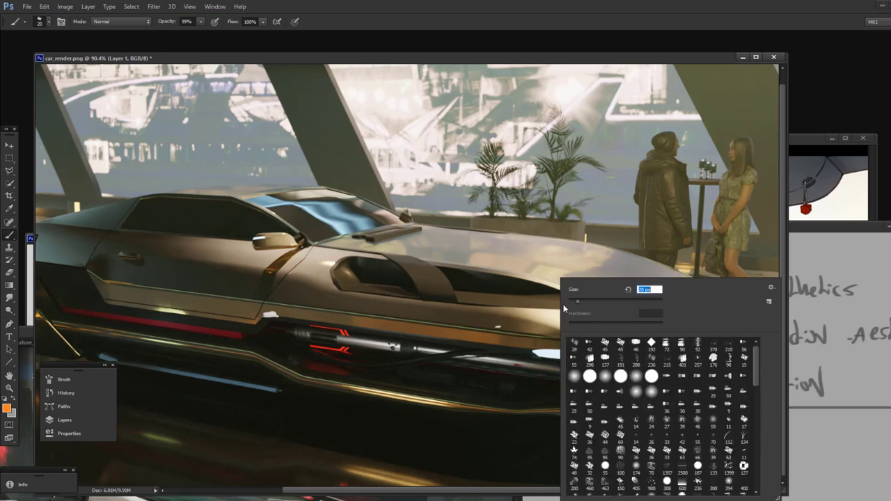
{"action": "left_click", "coordinate": [533, 353]}
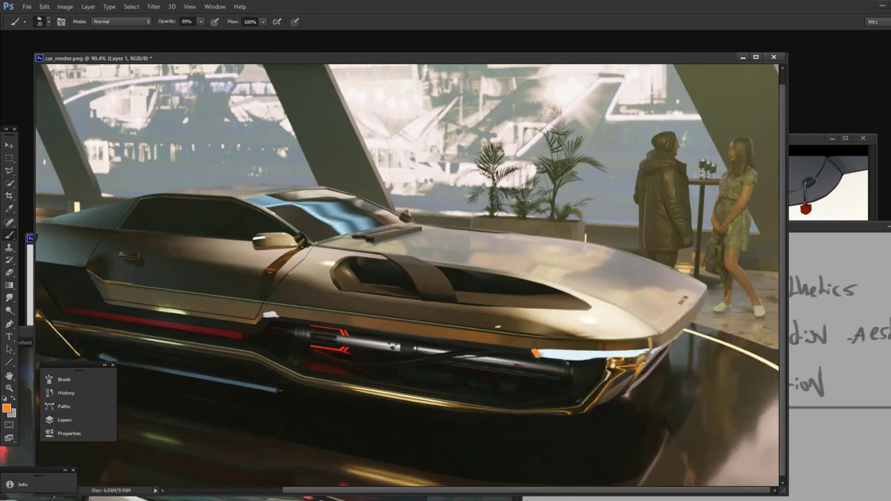
{"action": "key", "text": "ctrl+z"}
{"action": "left_click_drag", "start_coordinate": [532, 353], "coordinate": [529, 352]}
- Brighten the orange turn signal using another brush blend mode, restore Normal mode, and check the whole hovercar
{"action": "left_click", "coordinate": [125, 21]}
{"action": "left_click", "coordinate": [122, 140]}
{"action": "left_click", "coordinate": [532, 353]}
{"action": "left_click", "coordinate": [124, 21]}
{"action": "left_click", "coordinate": [122, 32]}
{"action": "left_click_drag", "start_coordinate": [239, 227], "coordinate": [346, 224]}
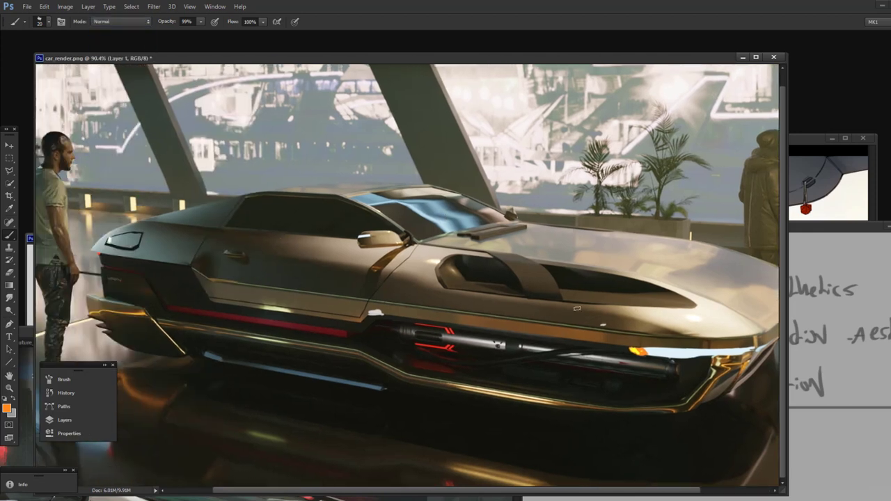
{"action": "left_click_drag", "start_coordinate": [577, 308], "coordinate": [512, 306]}
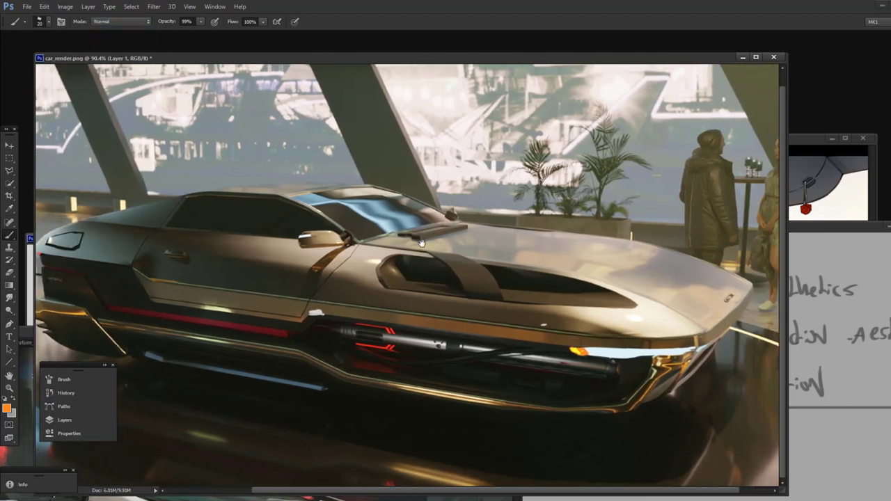
{"action": "left_click_drag", "start_coordinate": [421, 242], "coordinate": [438, 237]}
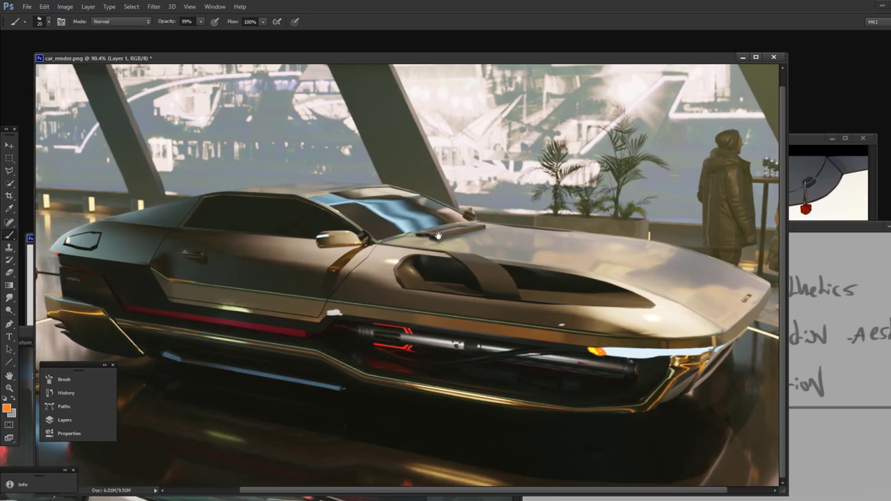
- Move the car_render.png window aside and place the 2000 sketch over it, showing the entire 1920 to 2021 timeline
{"action": "left_click", "coordinate": [9, 388]}
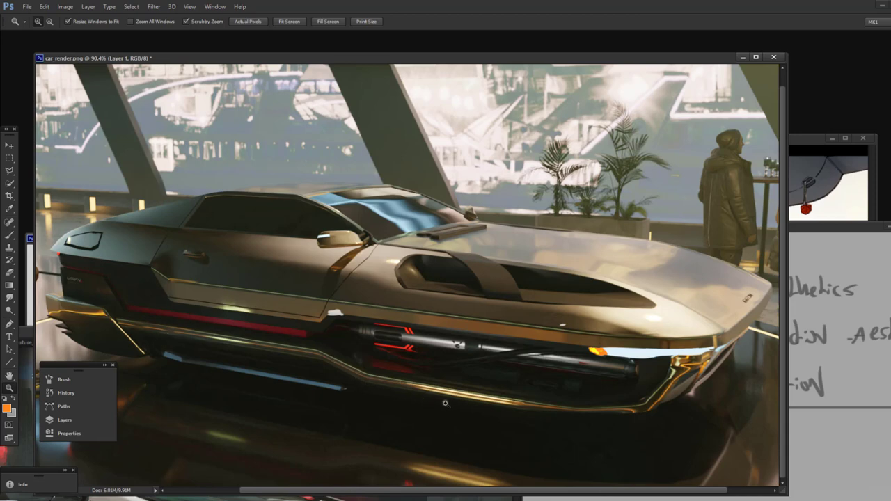
{"action": "left_click_drag", "start_coordinate": [325, 60], "coordinate": [273, 50]}
{"action": "mouse_move", "coordinate": [821, 228]}
{"action": "left_mouse_down"}
{"action": "mouse_move", "coordinate": [753, 228]}
{"action": "mouse_move", "coordinate": [732, 188]}
{"action": "mouse_move", "coordinate": [619, 85]}
{"action": "mouse_move", "coordinate": [633, 73]}
{"action": "mouse_move", "coordinate": [607, 44]}
{"action": "mouse_move", "coordinate": [618, 18]}
{"action": "mouse_move", "coordinate": [613, 24]}
{"action": "left_mouse_up"}
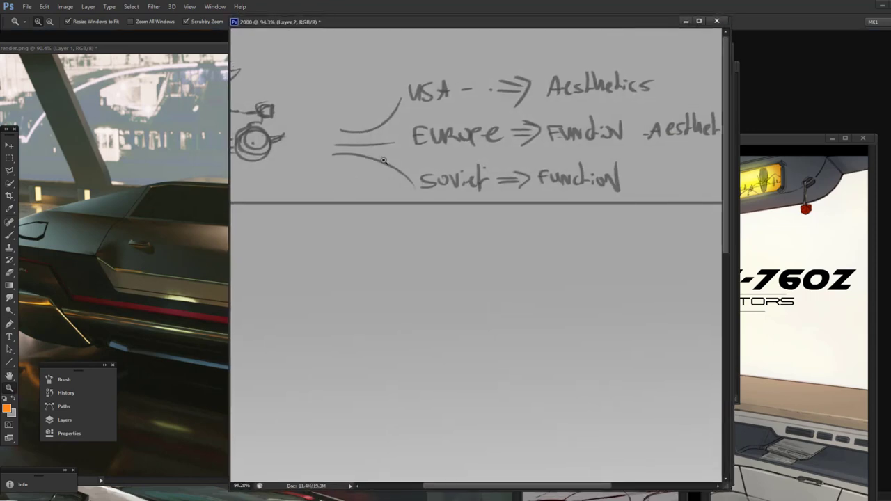
{"action": "left_click_drag", "start_coordinate": [270, 157], "coordinate": [427, 157]}
{"action": "left_click_drag", "start_coordinate": [431, 229], "coordinate": [397, 172]}
{"action": "mouse_move", "coordinate": [430, 18]}
{"action": "left_mouse_down"}
{"action": "mouse_move", "coordinate": [430, 226]}
{"action": "mouse_move", "coordinate": [453, 267]}
{"action": "mouse_move", "coordinate": [427, 89]}
{"action": "left_mouse_up"}
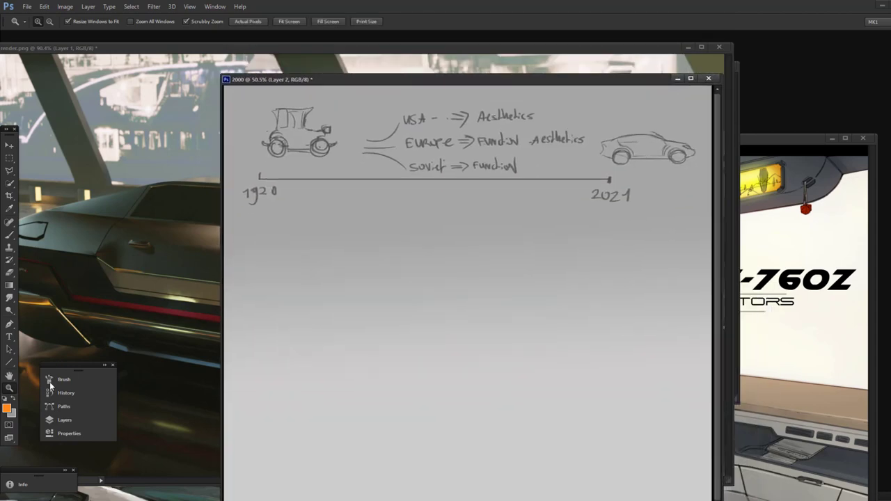
- Set the brush's foreground color to near-black, #040404
{"action": "key", "text": "b"}
{"action": "key", "text": "i"}
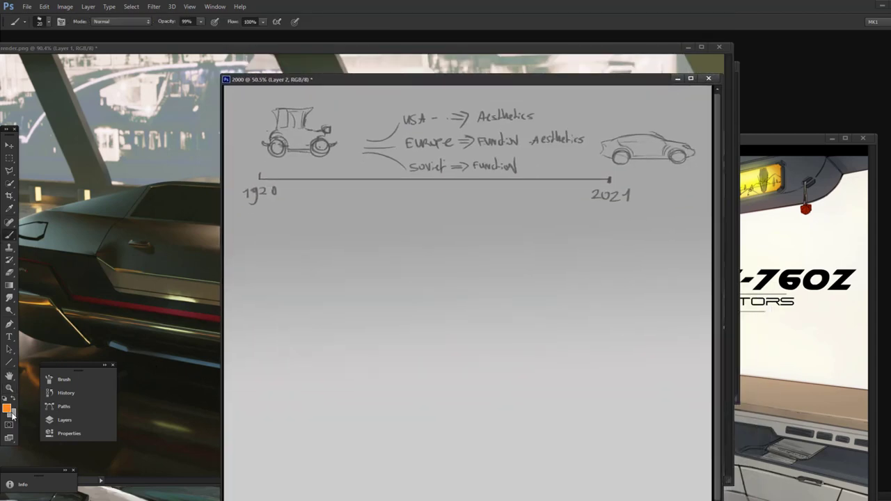
{"action": "left_click", "coordinate": [7, 409]}
{"action": "left_click_drag", "start_coordinate": [586, 369], "coordinate": [509, 455]}
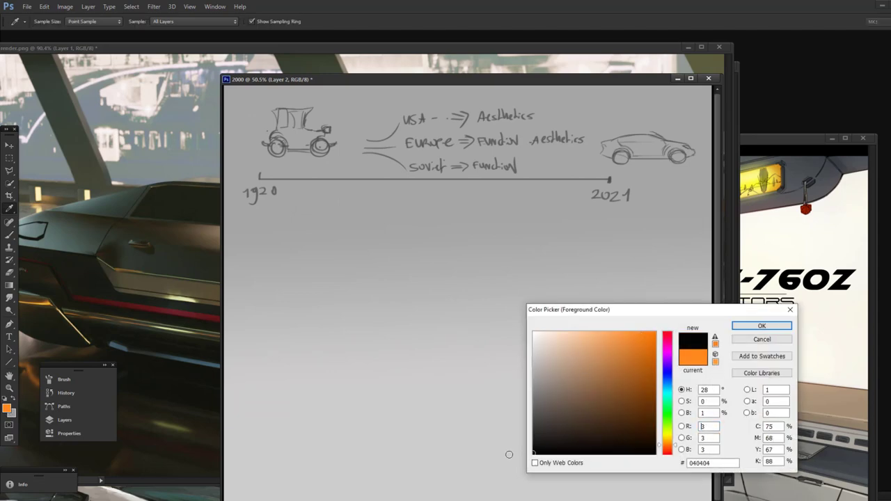
{"action": "left_click", "coordinate": [762, 327]}
{"action": "key", "text": "Return"}
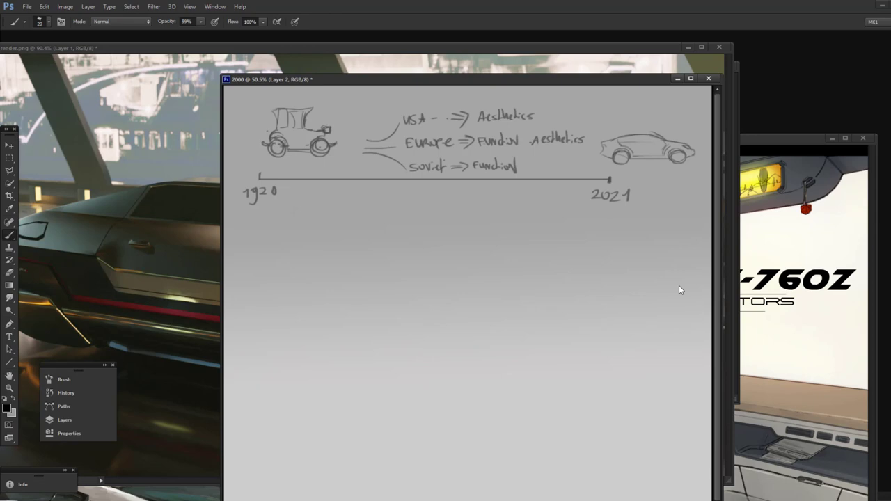
- Draw a black triangle with straight sides in the empty area below the 1920 to 2021 timeline
{"action": "left_click_drag", "start_coordinate": [348, 85], "coordinate": [392, 358]}
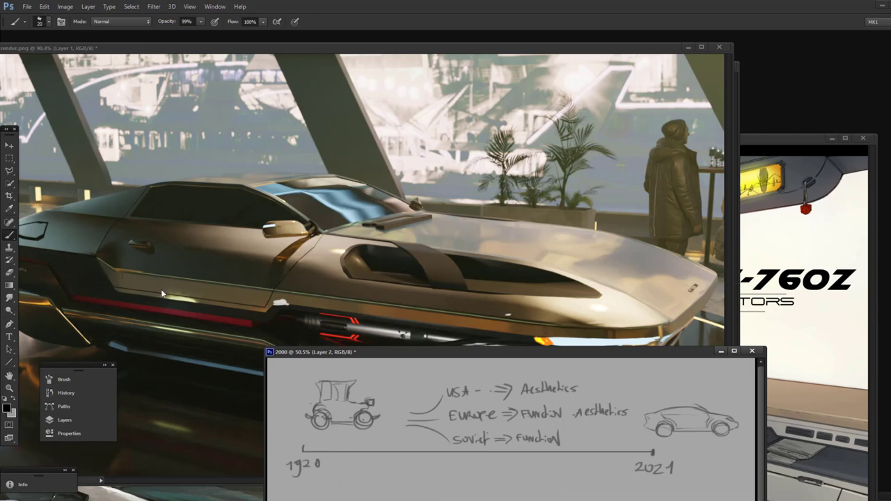
{"action": "mouse_move", "coordinate": [422, 352]}
{"action": "left_mouse_down"}
{"action": "mouse_move", "coordinate": [461, 81]}
{"action": "mouse_move", "coordinate": [455, 76]}
{"action": "left_mouse_up"}
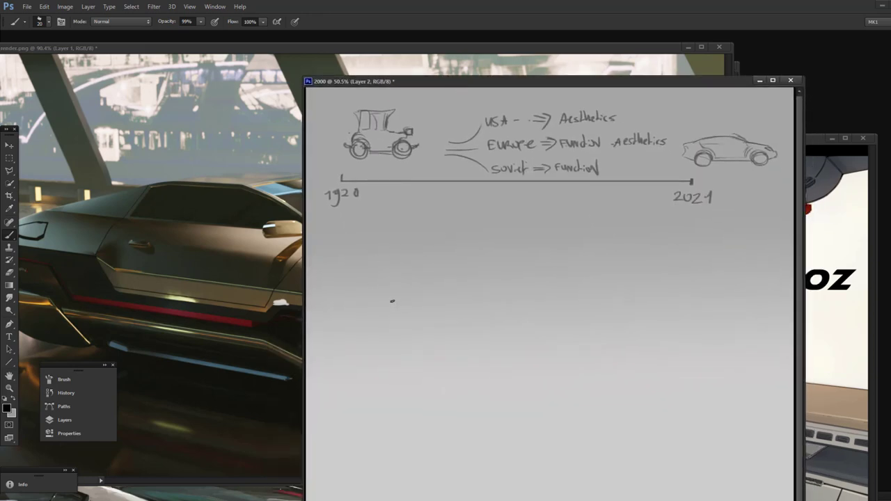
{"action": "left_click_drag", "start_coordinate": [394, 312], "coordinate": [492, 313]}
{"action": "mouse_move", "coordinate": [387, 312]}
{"action": "left_mouse_down"}
{"action": "mouse_move", "coordinate": [451, 228]}
{"action": "mouse_move", "coordinate": [388, 312]}
{"action": "left_mouse_up"}
{"action": "key", "text": "ctrl+z"}
{"action": "left_click_drag", "start_coordinate": [441, 239], "coordinate": [493, 312]}
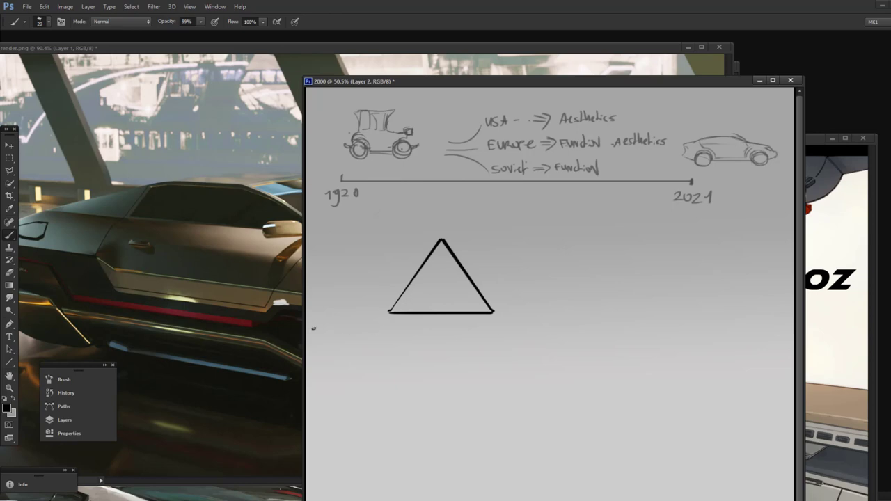
- Reduce the brush to 12 px and handwrite "Function" beside the triangle's lower-left corner
{"action": "left_click", "coordinate": [10, 389]}
{"action": "mouse_move", "coordinate": [437, 262]}
{"action": "left_mouse_down"}
{"action": "mouse_move", "coordinate": [472, 265]}
{"action": "mouse_move", "coordinate": [462, 259]}
{"action": "mouse_move", "coordinate": [486, 272]}
{"action": "left_mouse_up"}
{"action": "key", "text": "b"}
{"action": "right_click", "coordinate": [455, 206]}
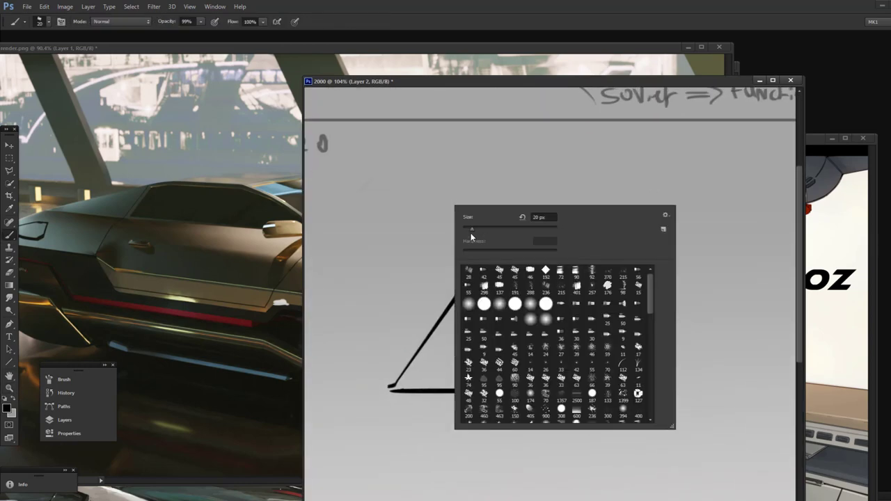
{"action": "left_click_drag", "start_coordinate": [472, 230], "coordinate": [467, 229]}
{"action": "left_click", "coordinate": [410, 213]}
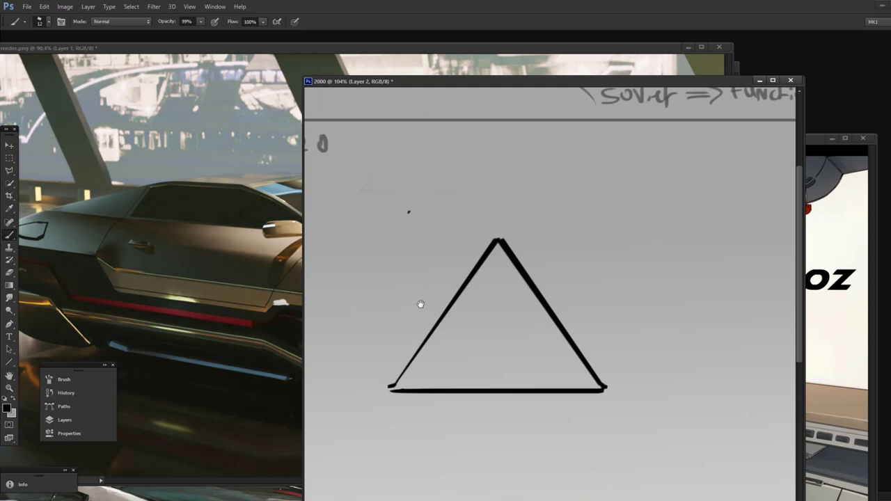
{"action": "left_click_drag", "start_coordinate": [398, 332], "coordinate": [463, 216]}
{"action": "mouse_move", "coordinate": [354, 293]}
{"action": "left_mouse_down"}
{"action": "mouse_move", "coordinate": [364, 269]}
{"action": "mouse_move", "coordinate": [361, 277]}
{"action": "left_mouse_up"}
{"action": "mouse_move", "coordinate": [366, 273]}
{"action": "left_mouse_down"}
{"action": "mouse_move", "coordinate": [383, 282]}
{"action": "mouse_move", "coordinate": [383, 271]}
{"action": "left_mouse_up"}
{"action": "mouse_move", "coordinate": [393, 274]}
{"action": "left_mouse_down"}
{"action": "mouse_move", "coordinate": [394, 282]}
{"action": "mouse_move", "coordinate": [411, 278]}
{"action": "left_mouse_up"}
{"action": "left_click_drag", "start_coordinate": [413, 275], "coordinate": [430, 282]}
{"action": "left_click_drag", "start_coordinate": [430, 282], "coordinate": [432, 266]}
- Handwrite "Aesthetics" beside the triangle's lower-right corner
{"action": "left_click_drag", "start_coordinate": [592, 277], "coordinate": [510, 248]}
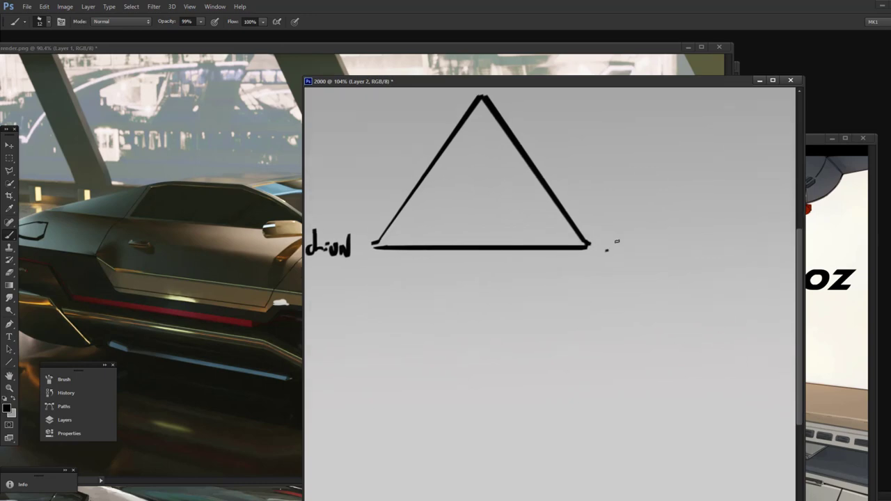
{"action": "left_click_drag", "start_coordinate": [607, 250], "coordinate": [619, 250]}
{"action": "left_click_drag", "start_coordinate": [610, 243], "coordinate": [625, 249]}
{"action": "mouse_move", "coordinate": [628, 240]}
{"action": "left_mouse_down"}
{"action": "mouse_move", "coordinate": [659, 220]}
{"action": "mouse_move", "coordinate": [652, 246]}
{"action": "left_mouse_up"}
{"action": "left_click_drag", "start_coordinate": [644, 231], "coordinate": [660, 228]}
{"action": "mouse_move", "coordinate": [659, 219]}
{"action": "left_mouse_down"}
{"action": "mouse_move", "coordinate": [659, 247]}
{"action": "mouse_move", "coordinate": [682, 245]}
{"action": "left_mouse_up"}
{"action": "mouse_move", "coordinate": [686, 220]}
{"action": "left_mouse_down"}
{"action": "mouse_move", "coordinate": [687, 244]}
{"action": "mouse_move", "coordinate": [711, 245]}
{"action": "left_mouse_up"}
{"action": "left_click", "coordinate": [695, 232]}
{"action": "left_click_drag", "start_coordinate": [724, 233], "coordinate": [715, 247]}
- Handwrite "Tech Level" above the triangle's apex
{"action": "left_click_drag", "start_coordinate": [546, 144], "coordinate": [563, 240]}
{"action": "left_click_drag", "start_coordinate": [548, 176], "coordinate": [550, 195]}
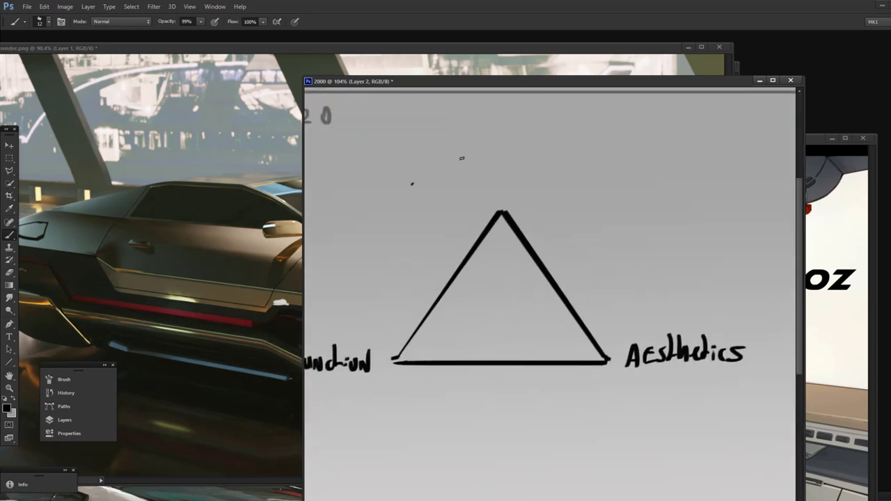
{"action": "mouse_move", "coordinate": [457, 183]}
{"action": "left_mouse_down"}
{"action": "mouse_move", "coordinate": [457, 198]}
{"action": "mouse_move", "coordinate": [465, 181]}
{"action": "mouse_move", "coordinate": [491, 196]}
{"action": "left_mouse_up"}
{"action": "left_click_drag", "start_coordinate": [499, 168], "coordinate": [497, 197]}
{"action": "mouse_move", "coordinate": [499, 187]}
{"action": "left_mouse_down"}
{"action": "mouse_move", "coordinate": [509, 196]}
{"action": "mouse_move", "coordinate": [567, 196]}
{"action": "mouse_move", "coordinate": [575, 178]}
{"action": "left_mouse_up"}
{"action": "mouse_move", "coordinate": [578, 190]}
{"action": "left_mouse_down"}
{"action": "mouse_move", "coordinate": [589, 182]}
{"action": "mouse_move", "coordinate": [592, 193]}
{"action": "left_mouse_up"}
{"action": "left_click_drag", "start_coordinate": [596, 166], "coordinate": [596, 197]}
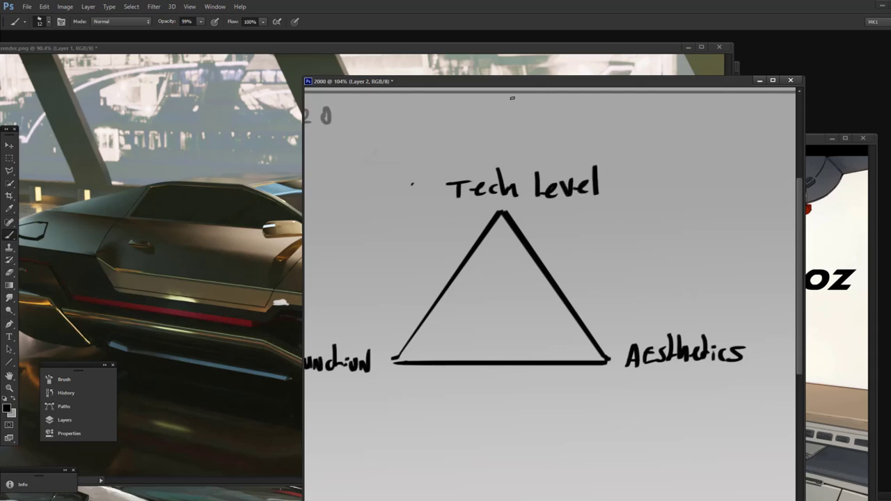
- Write "1920" inside the triangle next to the Function corner
{"action": "left_click_drag", "start_coordinate": [511, 80], "coordinate": [468, 71]}
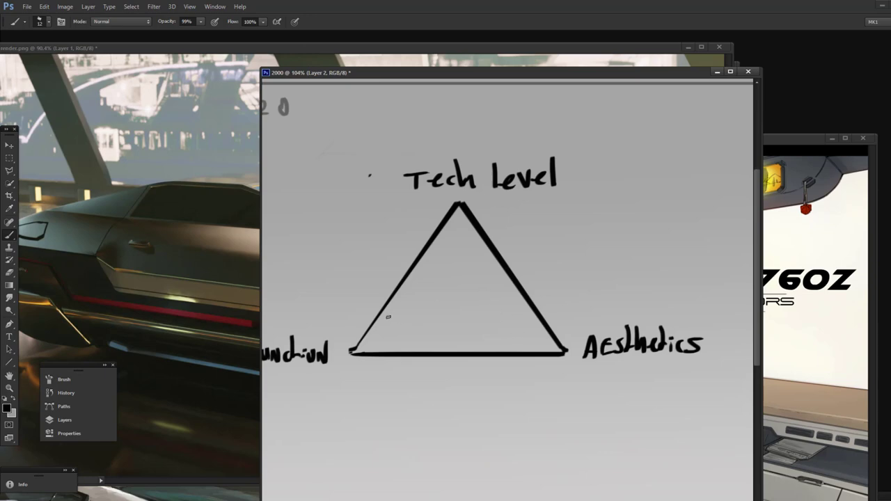
{"action": "left_click_drag", "start_coordinate": [387, 318], "coordinate": [396, 329]}
{"action": "mouse_move", "coordinate": [401, 319]}
{"action": "left_mouse_down"}
{"action": "mouse_move", "coordinate": [410, 327]}
{"action": "mouse_move", "coordinate": [413, 320]}
{"action": "left_mouse_up"}
{"action": "left_click_drag", "start_coordinate": [366, 349], "coordinate": [417, 331]}
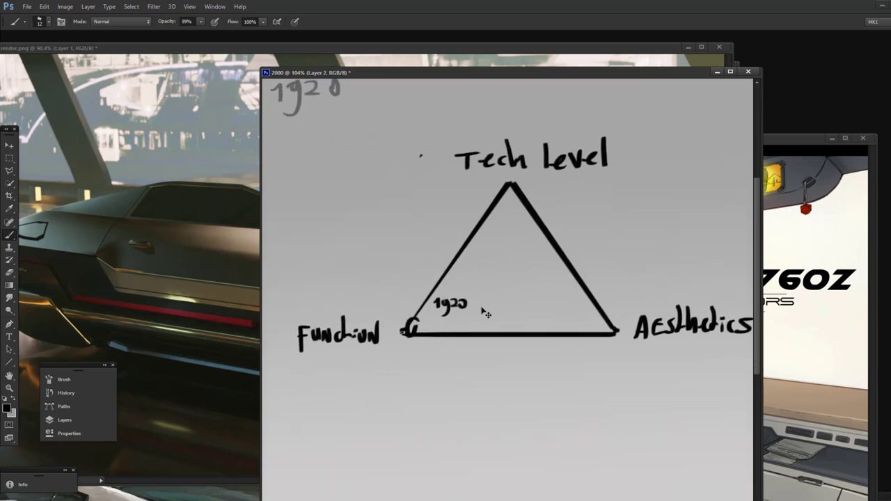
- Try further explanatory strokes around the triangle's Function corner and side, and undo them
{"action": "mouse_move", "coordinate": [596, 305]}
{"action": "left_mouse_down"}
{"action": "mouse_move", "coordinate": [493, 304]}
{"action": "mouse_move", "coordinate": [507, 312]}
{"action": "mouse_move", "coordinate": [488, 302]}
{"action": "mouse_move", "coordinate": [512, 315]}
{"action": "left_mouse_up"}
{"action": "key", "text": "ctrl+z"}
{"action": "key", "text": "ctrl+z"}
{"action": "left_click_drag", "start_coordinate": [425, 287], "coordinate": [492, 282]}
{"action": "key", "text": "ctrl+z"}
- Refer to the hovercar in car_render.png and mark a dot inside the triangle near its Tech Level to Aesthetics side
{"action": "left_click", "coordinate": [179, 269]}
{"action": "left_click", "coordinate": [739, 205]}
{"action": "left_click_drag", "start_coordinate": [381, 72], "coordinate": [358, 74]}
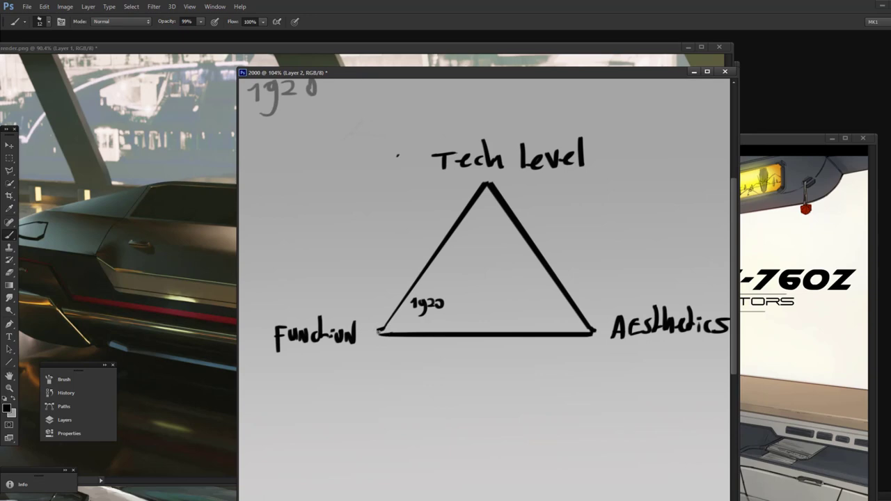
{"action": "left_click_drag", "start_coordinate": [380, 332], "coordinate": [464, 335]}
{"action": "key", "text": "ctrl+z"}
{"action": "left_click", "coordinate": [519, 253]}
- Try more strokes across the triangle, undo them, and reposition the 2000 sketch window
{"action": "mouse_move", "coordinate": [453, 253]}
{"action": "left_mouse_down"}
{"action": "mouse_move", "coordinate": [388, 318]}
{"action": "mouse_move", "coordinate": [422, 350]}
{"action": "left_mouse_up"}
{"action": "key", "text": "ctrl+z"}
{"action": "left_click_drag", "start_coordinate": [477, 246], "coordinate": [554, 246]}
{"action": "key", "text": "ctrl+z"}
{"action": "left_click_drag", "start_coordinate": [441, 82], "coordinate": [593, 152]}
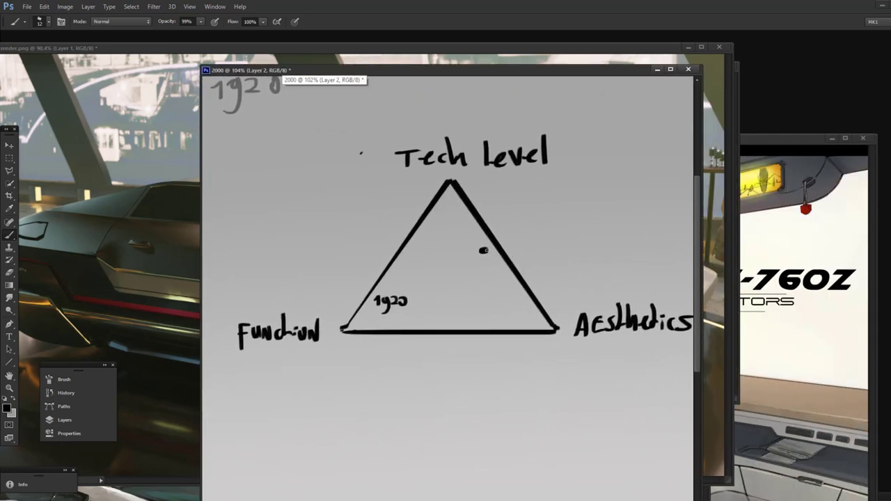
- Mark a dot inside the triangle just below its Tech Level corner, near the Function side, and undo the extra stroke toward Function
{"action": "left_click", "coordinate": [461, 210]}
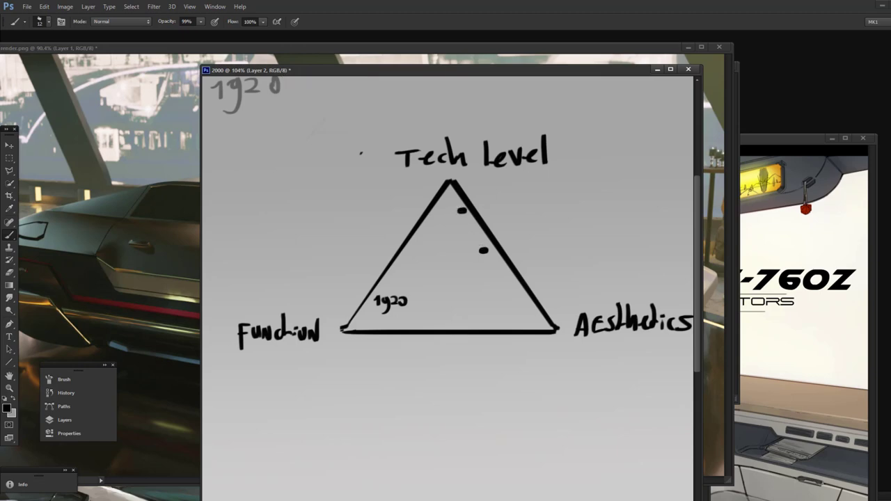
{"action": "key", "text": "ctrl+z"}
{"action": "left_click", "coordinate": [439, 210]}
{"action": "key", "text": "ctrl+z"}
{"action": "left_click_drag", "start_coordinate": [440, 212], "coordinate": [441, 214]}
{"action": "left_click_drag", "start_coordinate": [416, 268], "coordinate": [398, 303]}
{"action": "key", "text": "ctrl+z"}
- Bring car_render.png forward, try strokes over and around the exposed engine below the hood, and undo them
{"action": "left_click", "coordinate": [151, 263]}
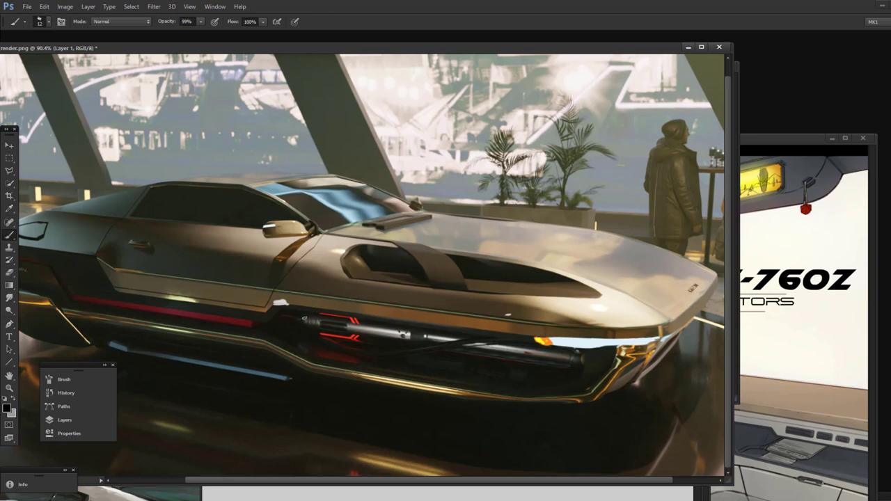
{"action": "mouse_move", "coordinate": [304, 319]}
{"action": "left_mouse_down"}
{"action": "mouse_move", "coordinate": [337, 311]}
{"action": "mouse_move", "coordinate": [342, 335]}
{"action": "mouse_move", "coordinate": [356, 337]}
{"action": "mouse_move", "coordinate": [363, 327]}
{"action": "mouse_move", "coordinate": [375, 348]}
{"action": "mouse_move", "coordinate": [386, 326]}
{"action": "mouse_move", "coordinate": [384, 344]}
{"action": "mouse_move", "coordinate": [394, 347]}
{"action": "mouse_move", "coordinate": [579, 365]}
{"action": "mouse_move", "coordinate": [389, 333]}
{"action": "left_mouse_up"}
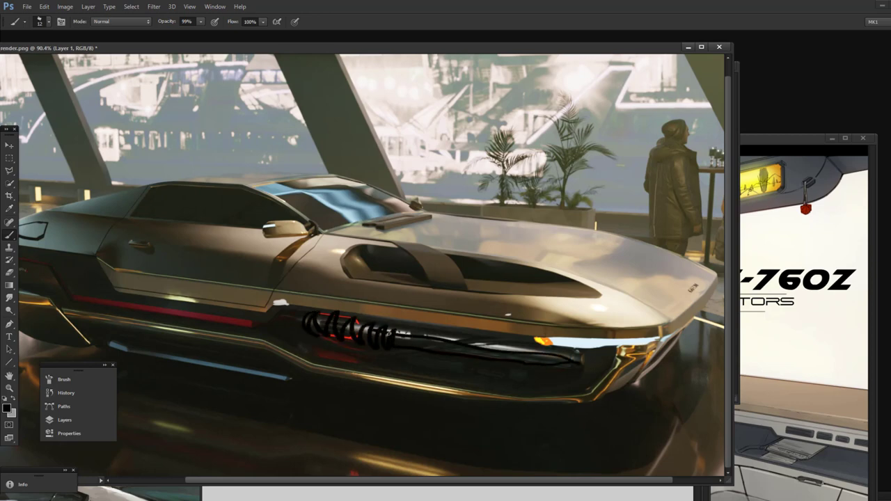
{"action": "key", "text": "ctrl+z"}
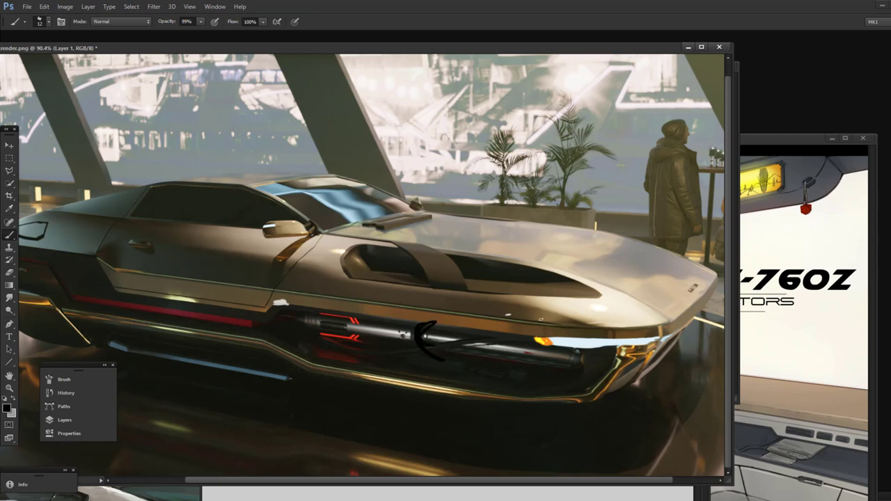
{"action": "mouse_move", "coordinate": [553, 327]}
{"action": "left_mouse_down"}
{"action": "mouse_move", "coordinate": [293, 299]}
{"action": "mouse_move", "coordinate": [395, 374]}
{"action": "mouse_move", "coordinate": [334, 341]}
{"action": "left_mouse_up"}
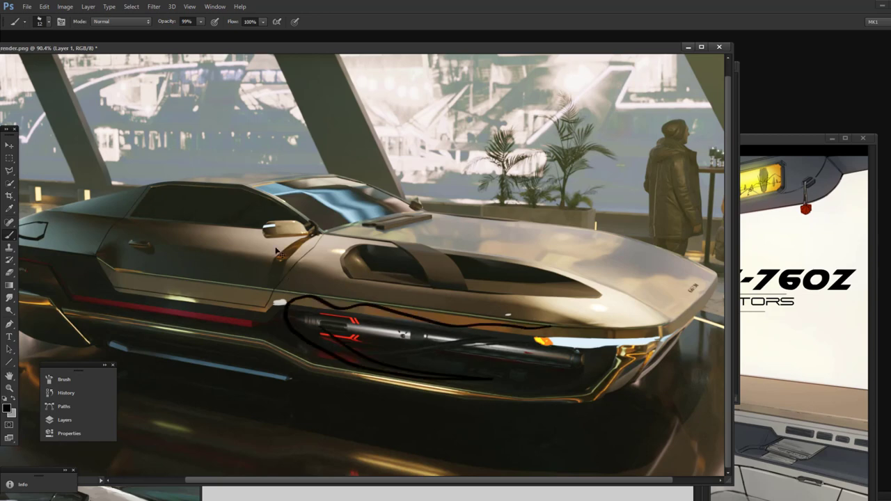
{"action": "key", "text": "ctrl+z"}
- Sketch loose, flowing curves of a streamlined form in the background above the car's roof and hood
{"action": "left_click_drag", "start_coordinate": [507, 187], "coordinate": [518, 202]}
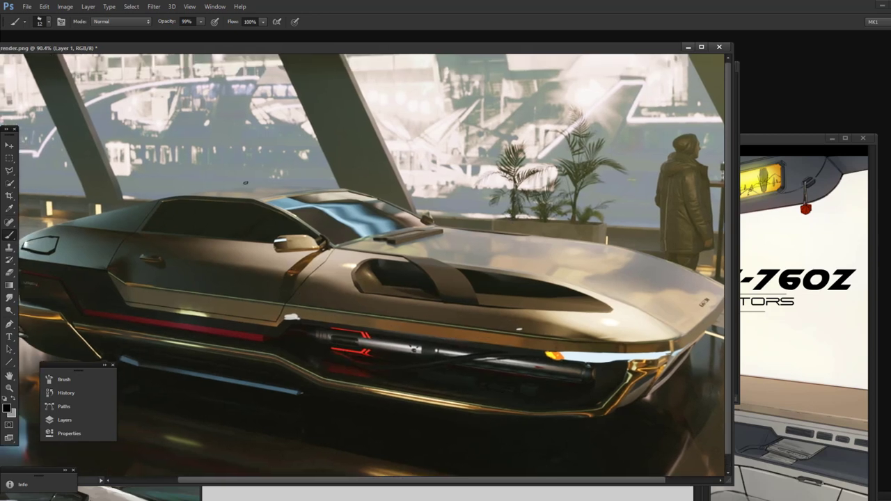
{"action": "mouse_move", "coordinate": [288, 131]}
{"action": "left_mouse_down"}
{"action": "mouse_move", "coordinate": [279, 192]}
{"action": "mouse_move", "coordinate": [210, 162]}
{"action": "mouse_move", "coordinate": [210, 124]}
{"action": "mouse_move", "coordinate": [437, 117]}
{"action": "mouse_move", "coordinate": [438, 103]}
{"action": "mouse_move", "coordinate": [555, 107]}
{"action": "left_mouse_up"}
{"action": "left_click_drag", "start_coordinate": [420, 95], "coordinate": [659, 135]}
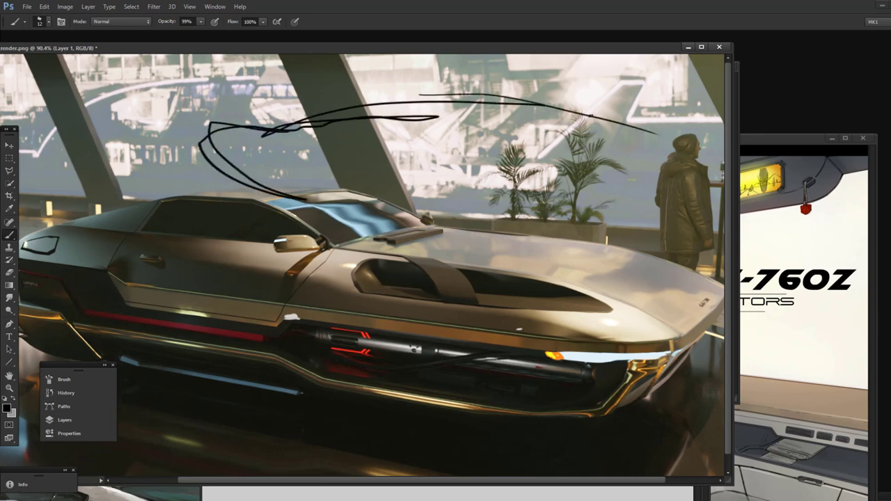
{"action": "left_click_drag", "start_coordinate": [601, 114], "coordinate": [717, 153]}
{"action": "mouse_move", "coordinate": [396, 105]}
{"action": "left_mouse_down"}
{"action": "mouse_move", "coordinate": [350, 119]}
{"action": "mouse_move", "coordinate": [325, 157]}
{"action": "left_mouse_up"}
{"action": "mouse_move", "coordinate": [368, 100]}
{"action": "left_mouse_down"}
{"action": "mouse_move", "coordinate": [346, 108]}
{"action": "mouse_move", "coordinate": [320, 143]}
{"action": "mouse_move", "coordinate": [547, 177]}
{"action": "left_mouse_up"}
{"action": "left_click_drag", "start_coordinate": [547, 176], "coordinate": [422, 166]}
{"action": "mouse_move", "coordinate": [348, 140]}
{"action": "left_mouse_down"}
{"action": "mouse_move", "coordinate": [556, 181]}
{"action": "mouse_move", "coordinate": [619, 111]}
{"action": "mouse_move", "coordinate": [536, 151]}
{"action": "left_mouse_up"}
{"action": "left_click_drag", "start_coordinate": [522, 171], "coordinate": [674, 133]}
{"action": "mouse_move", "coordinate": [531, 149]}
{"action": "left_mouse_down"}
{"action": "mouse_move", "coordinate": [676, 137]}
{"action": "mouse_move", "coordinate": [504, 184]}
{"action": "left_mouse_up"}
{"action": "left_click_drag", "start_coordinate": [460, 181], "coordinate": [388, 167]}
{"action": "mouse_move", "coordinate": [269, 145]}
{"action": "left_mouse_down"}
{"action": "mouse_move", "coordinate": [469, 224]}
{"action": "mouse_move", "coordinate": [515, 227]}
{"action": "left_mouse_up"}
{"action": "left_click_drag", "start_coordinate": [530, 228], "coordinate": [267, 145]}
- Sketch a small fish with fins and tail in the background above the car's rear half
{"action": "mouse_move", "coordinate": [108, 113]}
{"action": "left_mouse_down"}
{"action": "mouse_move", "coordinate": [197, 105]}
{"action": "mouse_move", "coordinate": [87, 102]}
{"action": "left_mouse_up"}
{"action": "mouse_move", "coordinate": [158, 114]}
{"action": "left_mouse_down"}
{"action": "mouse_move", "coordinate": [78, 98]}
{"action": "mouse_move", "coordinate": [193, 92]}
{"action": "mouse_move", "coordinate": [209, 105]}
{"action": "mouse_move", "coordinate": [253, 98]}
{"action": "mouse_move", "coordinate": [247, 85]}
{"action": "left_mouse_up"}
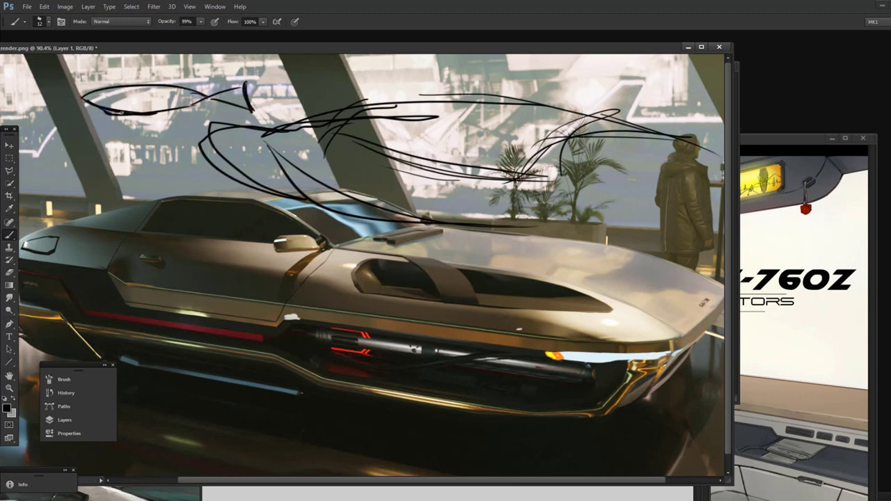
{"action": "mouse_move", "coordinate": [124, 114]}
{"action": "left_mouse_down"}
{"action": "mouse_move", "coordinate": [71, 91]}
{"action": "mouse_move", "coordinate": [100, 92]}
{"action": "mouse_move", "coordinate": [89, 102]}
{"action": "mouse_move", "coordinate": [108, 111]}
{"action": "mouse_move", "coordinate": [121, 96]}
{"action": "mouse_move", "coordinate": [108, 109]}
{"action": "mouse_move", "coordinate": [111, 90]}
{"action": "mouse_move", "coordinate": [122, 96]}
{"action": "mouse_move", "coordinate": [92, 107]}
{"action": "mouse_move", "coordinate": [105, 83]}
{"action": "mouse_move", "coordinate": [119, 106]}
{"action": "left_mouse_up"}
{"action": "key", "text": "ctrl+z"}
{"action": "mouse_move", "coordinate": [216, 98]}
{"action": "left_mouse_down"}
{"action": "mouse_move", "coordinate": [248, 88]}
{"action": "mouse_move", "coordinate": [245, 101]}
{"action": "mouse_move", "coordinate": [209, 105]}
{"action": "left_mouse_up"}
{"action": "mouse_move", "coordinate": [123, 113]}
{"action": "left_mouse_down"}
{"action": "mouse_move", "coordinate": [145, 126]}
{"action": "mouse_move", "coordinate": [143, 116]}
{"action": "mouse_move", "coordinate": [142, 126]}
{"action": "mouse_move", "coordinate": [127, 120]}
{"action": "mouse_move", "coordinate": [163, 75]}
{"action": "mouse_move", "coordinate": [181, 99]}
{"action": "left_mouse_up"}
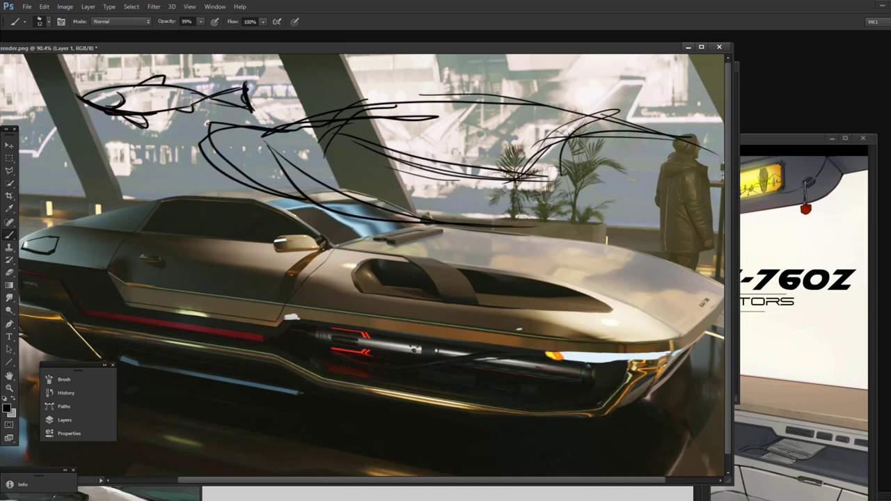
- Try explanatory strokes and an arrow over the car's rear lower body panels, and undo them
{"action": "left_click_drag", "start_coordinate": [252, 248], "coordinate": [349, 233]}
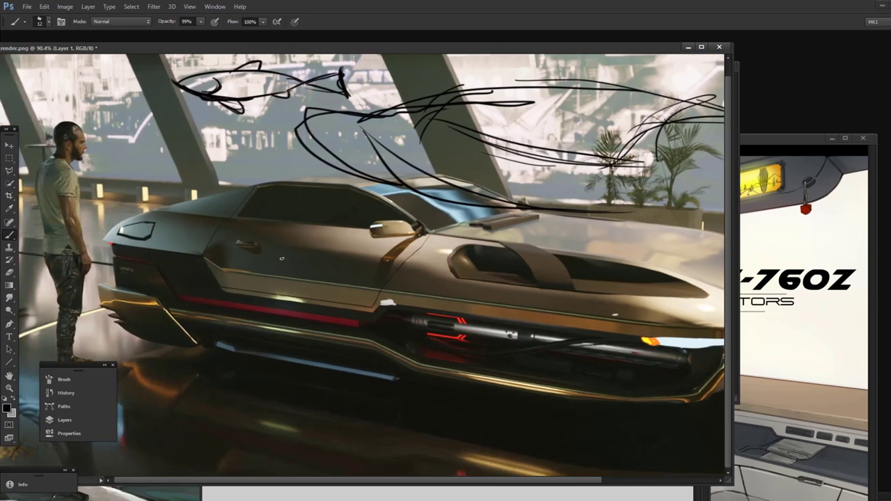
{"action": "mouse_move", "coordinate": [139, 253]}
{"action": "left_mouse_down"}
{"action": "mouse_move", "coordinate": [133, 285]}
{"action": "mouse_move", "coordinate": [199, 310]}
{"action": "mouse_move", "coordinate": [389, 340]}
{"action": "left_mouse_up"}
{"action": "key", "text": "ctrl+z"}
{"action": "mouse_move", "coordinate": [149, 254]}
{"action": "left_mouse_down"}
{"action": "mouse_move", "coordinate": [212, 295]}
{"action": "mouse_move", "coordinate": [392, 329]}
{"action": "mouse_move", "coordinate": [328, 327]}
{"action": "left_mouse_up"}
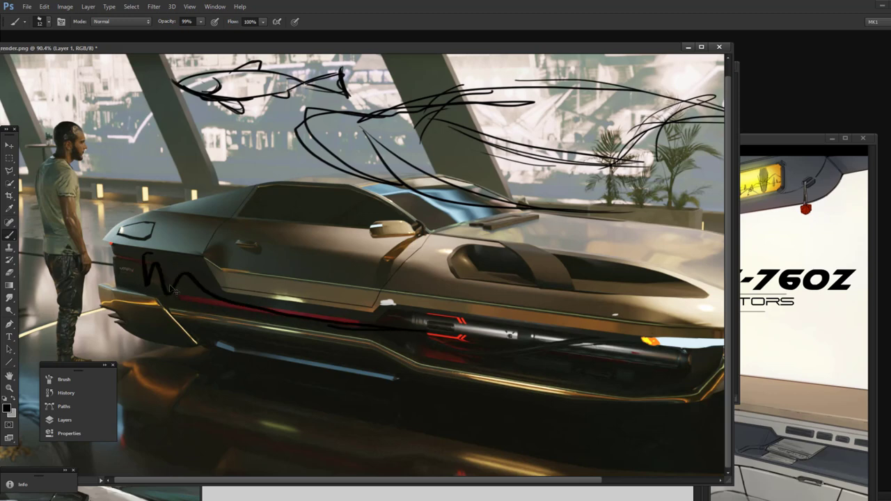
{"action": "key", "text": "ctrl+z"}
{"action": "mouse_move", "coordinate": [189, 259]}
{"action": "left_mouse_down"}
{"action": "mouse_move", "coordinate": [305, 313]}
{"action": "mouse_move", "coordinate": [400, 335]}
{"action": "mouse_move", "coordinate": [186, 314]}
{"action": "mouse_move", "coordinate": [157, 287]}
{"action": "mouse_move", "coordinate": [118, 285]}
{"action": "left_mouse_up"}
{"action": "key", "text": "ctrl+z"}
{"action": "mouse_move", "coordinate": [201, 255]}
{"action": "left_mouse_down"}
{"action": "mouse_move", "coordinate": [104, 243]}
{"action": "mouse_move", "coordinate": [102, 230]}
{"action": "left_mouse_up"}
{"action": "key", "text": "ctrl+z"}
{"action": "mouse_move", "coordinate": [100, 286]}
{"action": "left_mouse_down"}
{"action": "mouse_move", "coordinate": [158, 294]}
{"action": "mouse_move", "coordinate": [202, 343]}
{"action": "mouse_move", "coordinate": [175, 316]}
{"action": "mouse_move", "coordinate": [90, 290]}
{"action": "mouse_move", "coordinate": [202, 346]}
{"action": "left_mouse_up"}
{"action": "key", "text": "ctrl+z"}
{"action": "key", "text": "ctrl+z"}
{"action": "mouse_move", "coordinate": [211, 302]}
{"action": "left_mouse_down"}
{"action": "mouse_move", "coordinate": [120, 338]}
{"action": "mouse_move", "coordinate": [137, 324]}
{"action": "mouse_move", "coordinate": [175, 350]}
{"action": "left_mouse_up"}
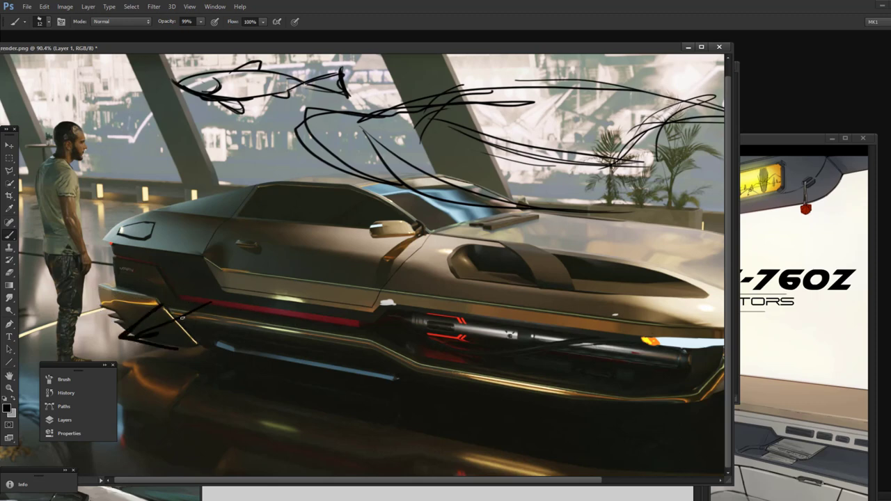
{"action": "key", "text": "ctrl+z"}
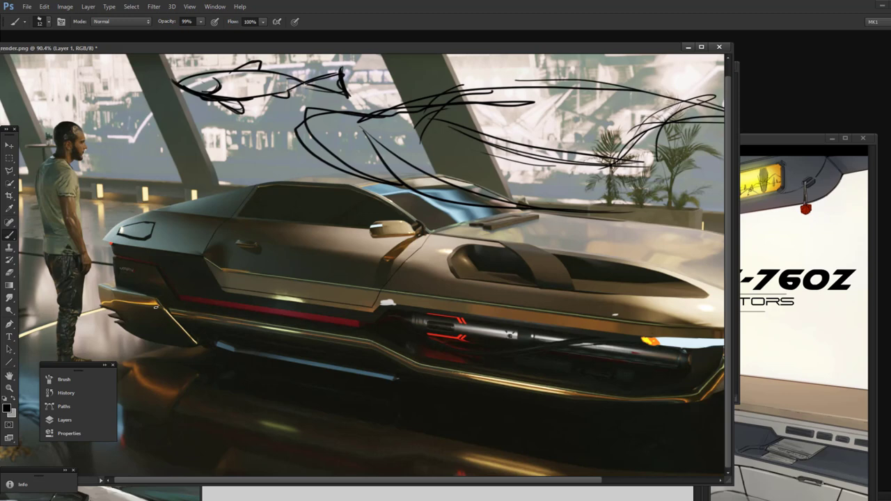
- Refer to the triangle in the 2000 sketch, bring car_render.png back to the front and reposition its window
{"action": "mouse_move", "coordinate": [382, 49]}
{"action": "left_mouse_down"}
{"action": "mouse_move", "coordinate": [386, 267]}
{"action": "mouse_move", "coordinate": [375, 231]}
{"action": "left_mouse_up"}
{"action": "left_click", "coordinate": [436, 212]}
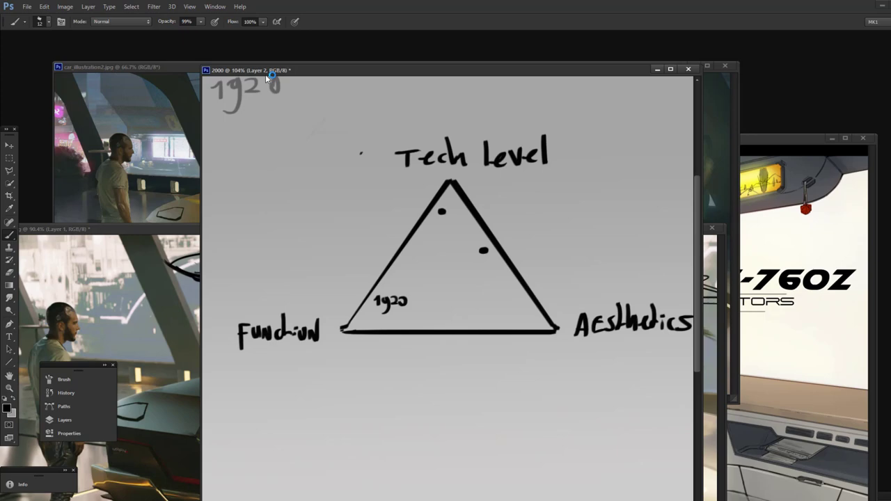
{"action": "left_click", "coordinate": [151, 227]}
{"action": "left_click_drag", "start_coordinate": [247, 123], "coordinate": [203, 55]}
{"action": "left_click_drag", "start_coordinate": [528, 190], "coordinate": [363, 191]}
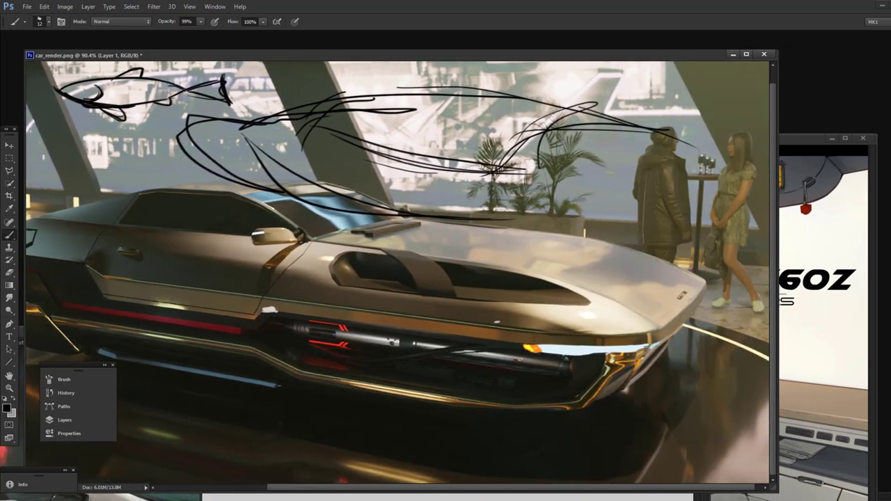
{"action": "left_click_drag", "start_coordinate": [133, 286], "coordinate": [288, 289]}
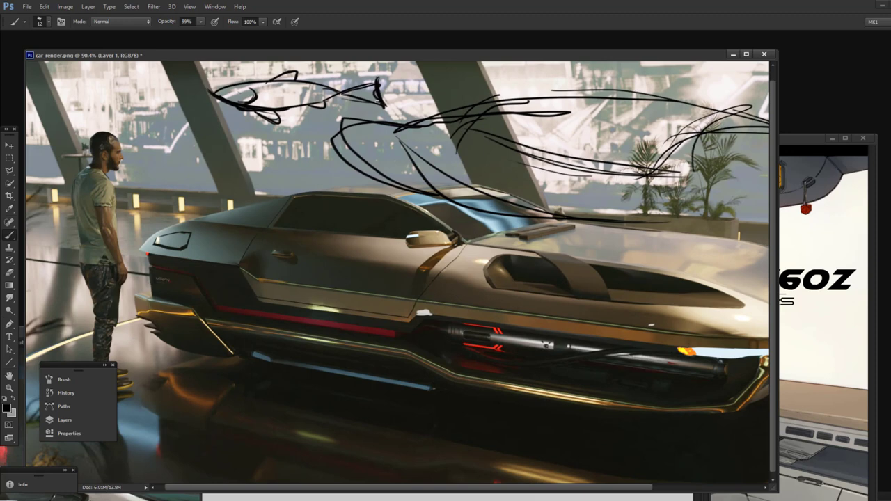
- Brighten the car image layer with Levels by setting the midtone input to 1.37
{"action": "left_click", "coordinate": [64, 420]}
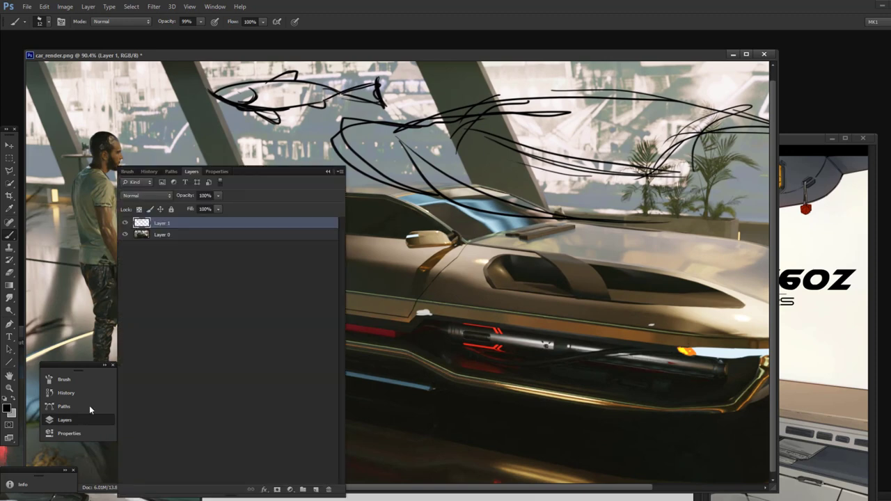
{"action": "left_click", "coordinate": [328, 172]}
{"action": "key", "text": "ctrl+l"}
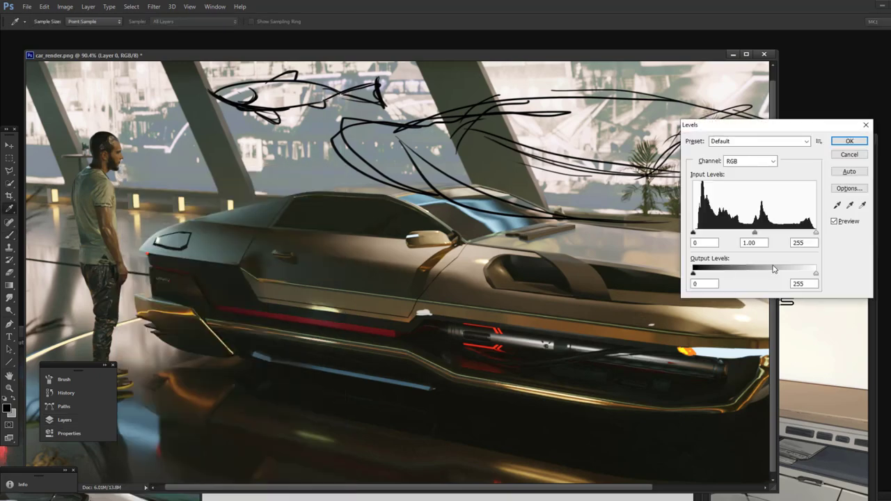
{"action": "mouse_move", "coordinate": [755, 233]}
{"action": "left_mouse_down"}
{"action": "mouse_move", "coordinate": [764, 234]}
{"action": "mouse_move", "coordinate": [743, 235]}
{"action": "left_mouse_up"}
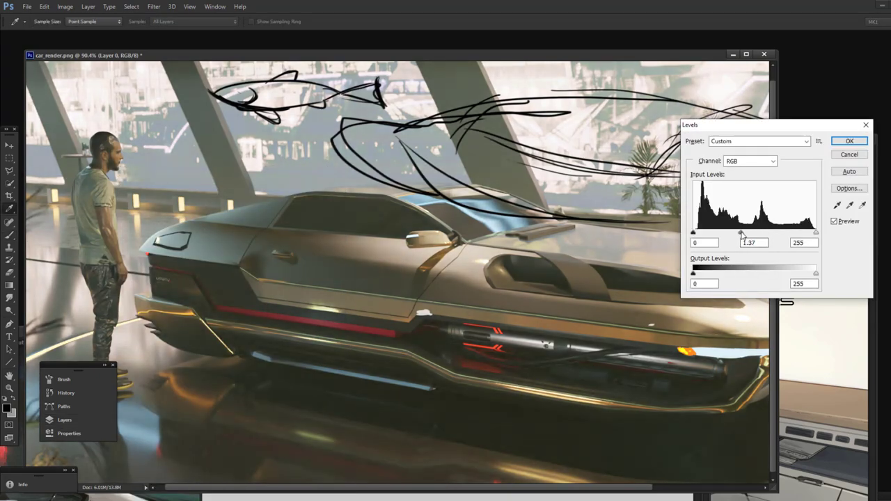
{"action": "left_click", "coordinate": [850, 141]}
- Add a new layer directly above the car image, try a stroke over the engine and undo it
{"action": "left_click_drag", "start_coordinate": [598, 56], "coordinate": [569, 54]}
{"action": "left_click_drag", "start_coordinate": [408, 309], "coordinate": [353, 311]}
{"action": "key", "text": "ctrl+shift+n"}
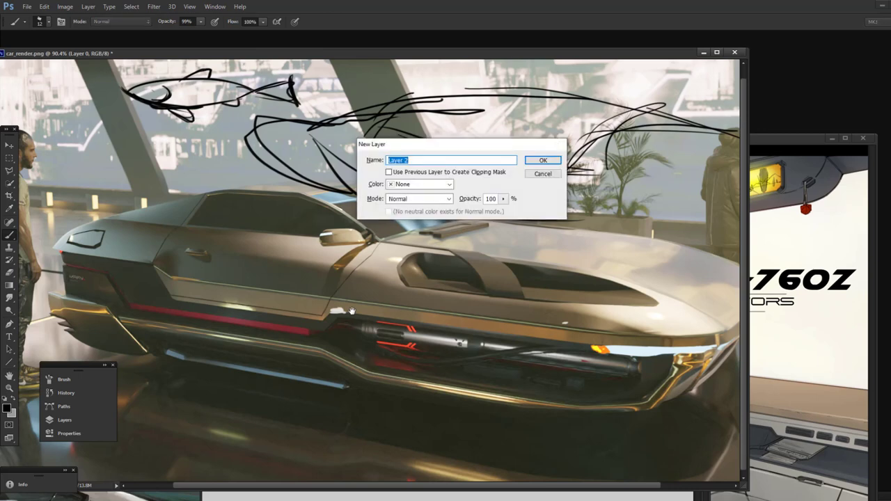
{"action": "key", "text": "Return"}
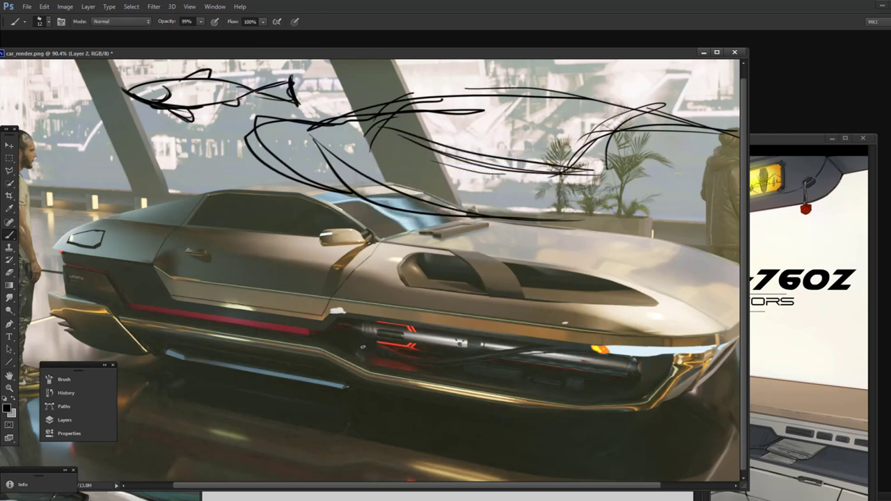
{"action": "mouse_move", "coordinate": [400, 322]}
{"action": "left_mouse_down"}
{"action": "mouse_move", "coordinate": [376, 359]}
{"action": "mouse_move", "coordinate": [620, 390]}
{"action": "mouse_move", "coordinate": [457, 333]}
{"action": "mouse_move", "coordinate": [492, 356]}
{"action": "left_mouse_up"}
{"action": "key", "text": "ctrl+z"}
- Outline the front part of the exposed engine on Layer 0 with a Polygonal Lasso selection
{"action": "left_click_drag", "start_coordinate": [255, 316], "coordinate": [321, 319]}
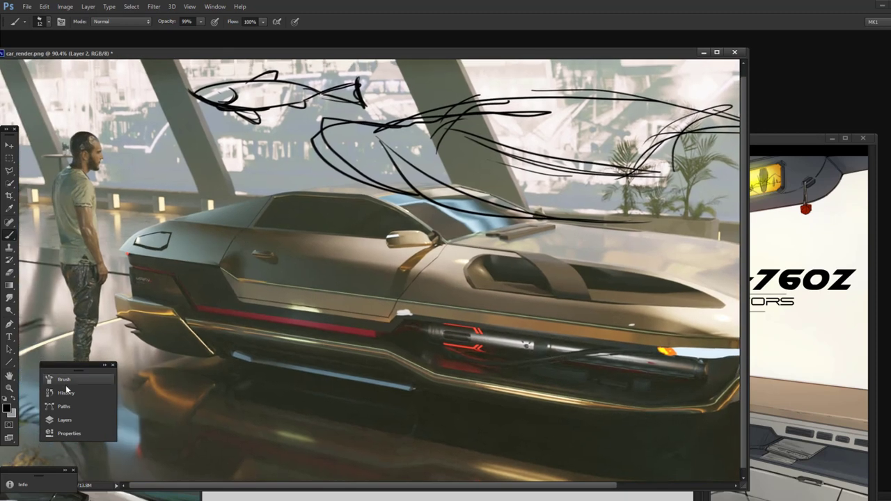
{"action": "left_click", "coordinate": [65, 420]}
{"action": "left_click", "coordinate": [144, 248]}
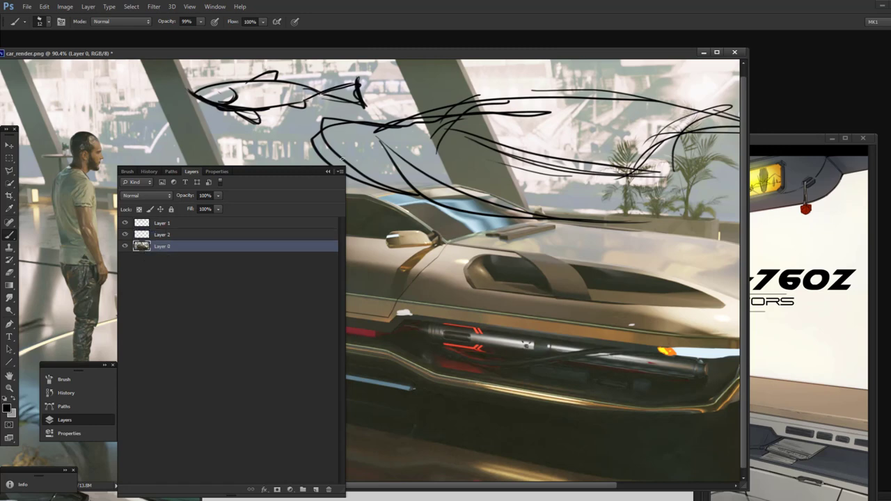
{"action": "left_click", "coordinate": [328, 172]}
{"action": "left_click", "coordinate": [9, 170]}
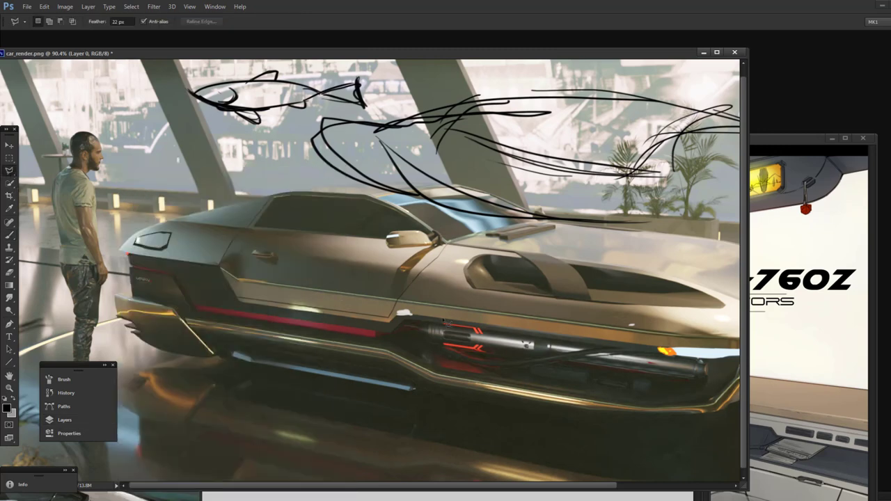
{"action": "left_click", "coordinate": [463, 325]}
{"action": "left_click", "coordinate": [398, 318]}
{"action": "left_click", "coordinate": [439, 365]}
{"action": "left_click", "coordinate": [536, 370]}
{"action": "left_click", "coordinate": [552, 350]}
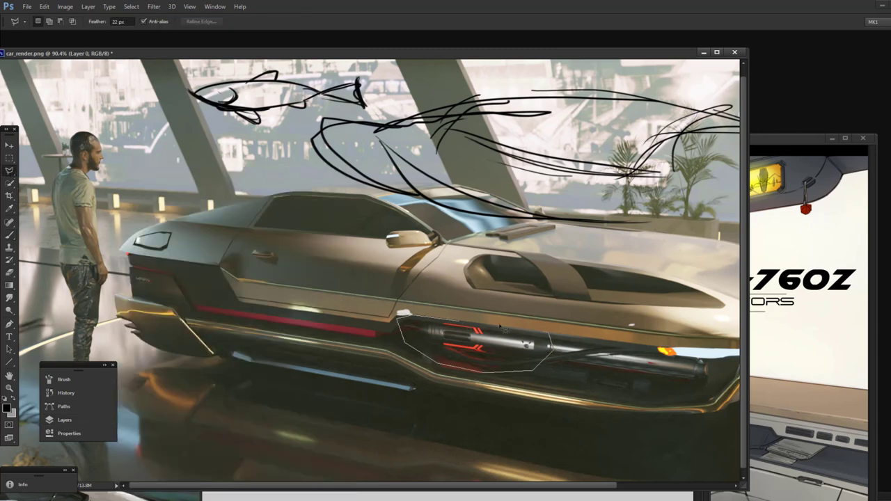
{"action": "left_click", "coordinate": [545, 332]}
{"action": "left_click", "coordinate": [462, 326]}
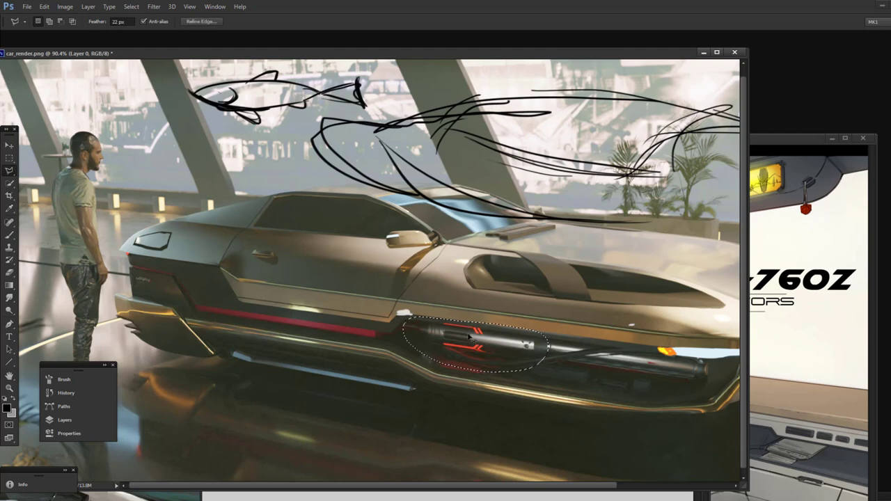
- Copy the selected engine section to a new layer and move it onto the car's rear lower body
{"action": "key", "text": "ctrl+j"}
{"action": "key", "text": "ctrl+t"}
{"action": "left_click_drag", "start_coordinate": [498, 353], "coordinate": [238, 303]}
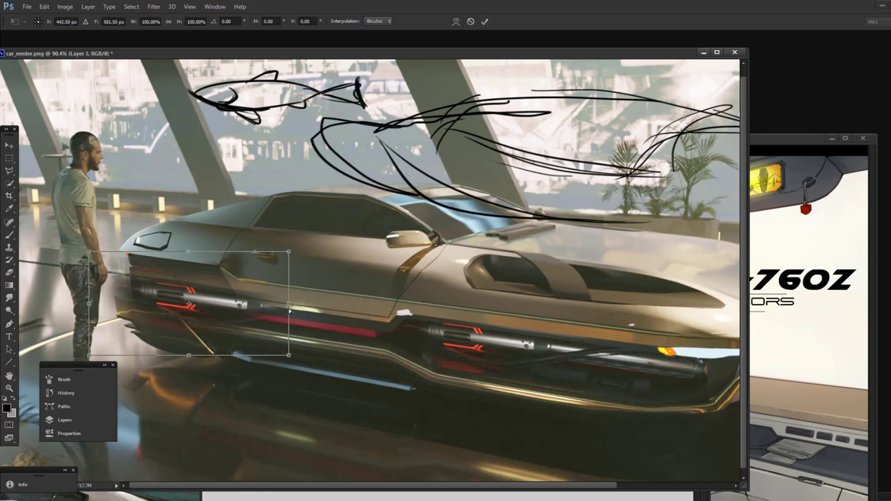
{"action": "key", "text": "Return"}
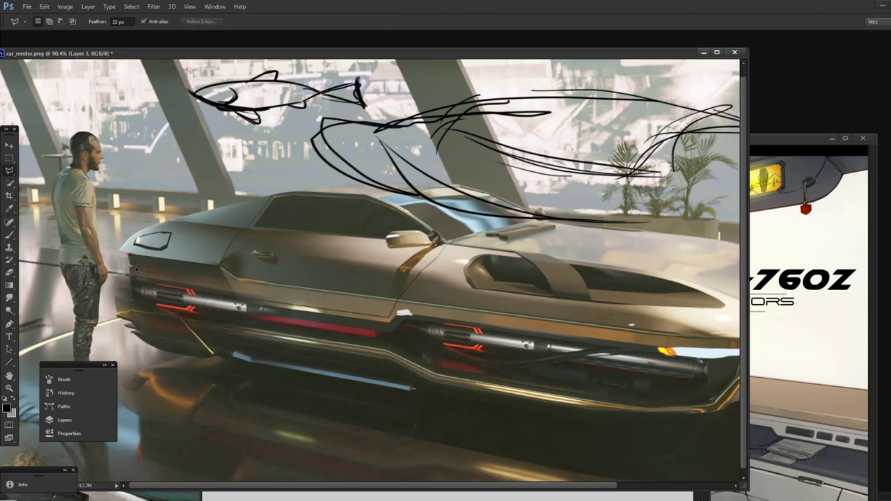
- Erase the surplus edges of the copied engine to blend it into the rear body panels and gold trim
{"action": "key", "text": "e"}
{"action": "mouse_move", "coordinate": [174, 327]}
{"action": "left_mouse_down"}
{"action": "mouse_move", "coordinate": [133, 313]}
{"action": "mouse_move", "coordinate": [188, 343]}
{"action": "left_mouse_up"}
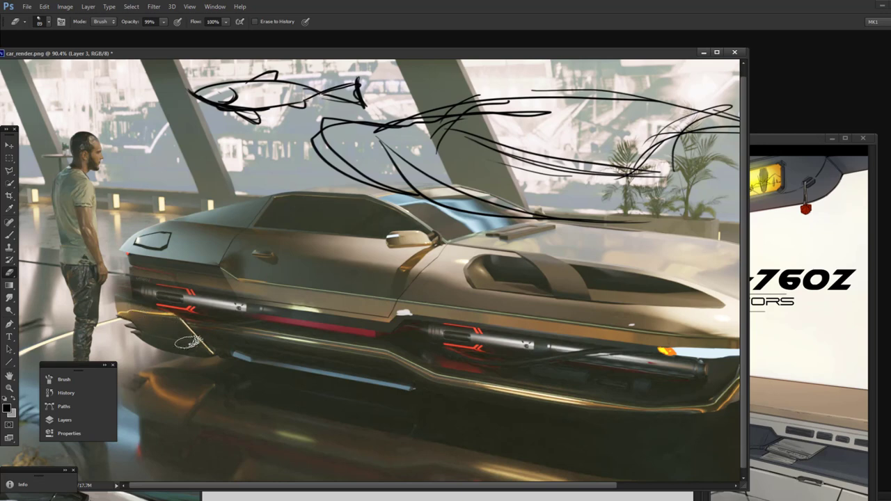
{"action": "mouse_move", "coordinate": [111, 278]}
{"action": "left_mouse_down"}
{"action": "mouse_move", "coordinate": [116, 272]}
{"action": "mouse_move", "coordinate": [116, 317]}
{"action": "left_mouse_up"}
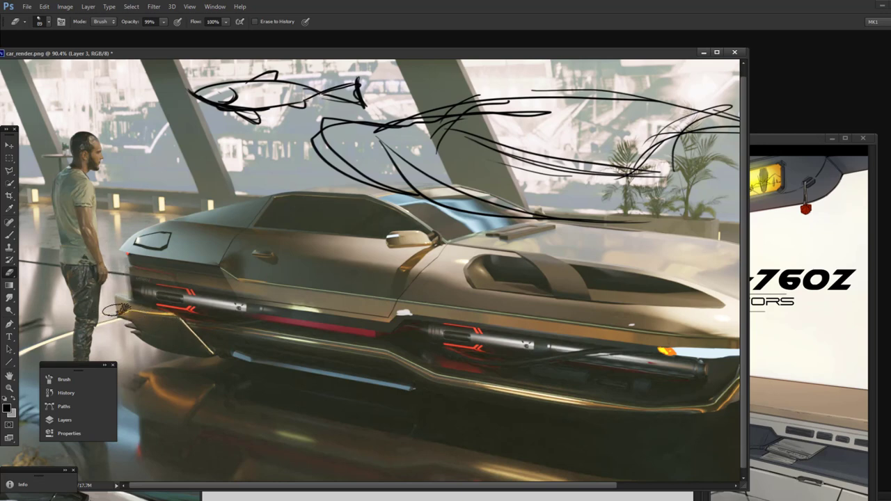
{"action": "mouse_move", "coordinate": [235, 280]}
{"action": "left_mouse_down"}
{"action": "mouse_move", "coordinate": [198, 282]}
{"action": "mouse_move", "coordinate": [116, 258]}
{"action": "left_mouse_up"}
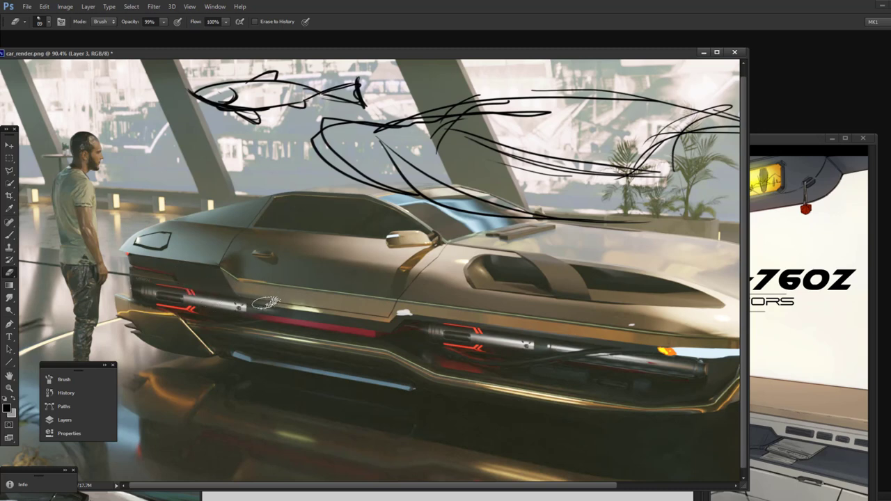
{"action": "mouse_move", "coordinate": [258, 304]}
{"action": "left_mouse_down"}
{"action": "mouse_move", "coordinate": [254, 315]}
{"action": "mouse_move", "coordinate": [247, 301]}
{"action": "left_mouse_up"}
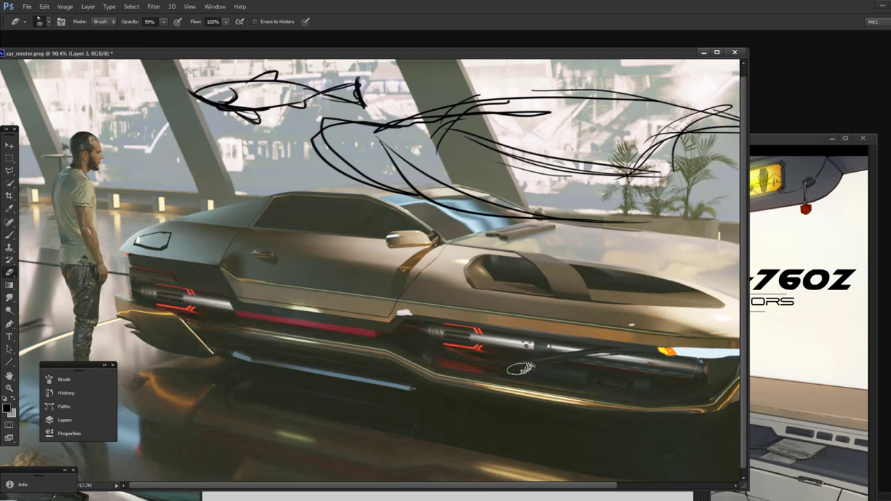
- Show the whole car image and set up the Brush with black (000000) as the foreground colour
{"action": "left_click", "coordinate": [9, 388]}
{"action": "left_click_drag", "start_coordinate": [362, 304], "coordinate": [310, 288]}
{"action": "key", "text": "b"}
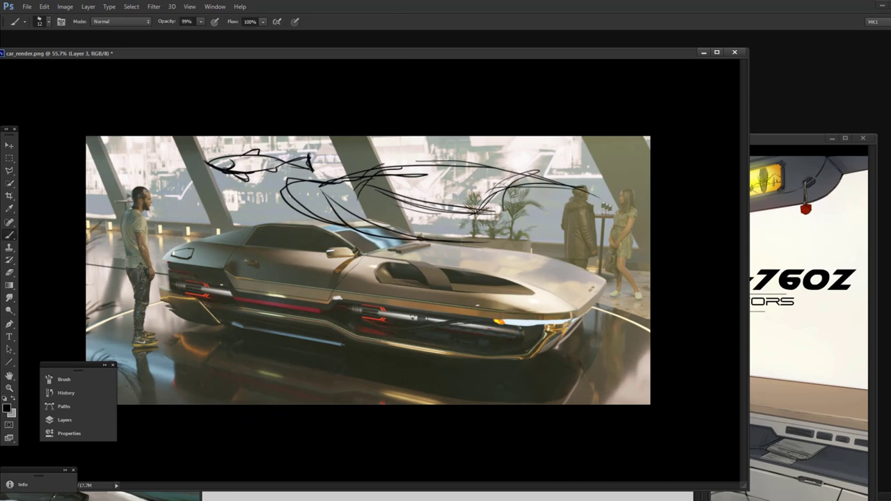
{"action": "left_click", "coordinate": [8, 408]}
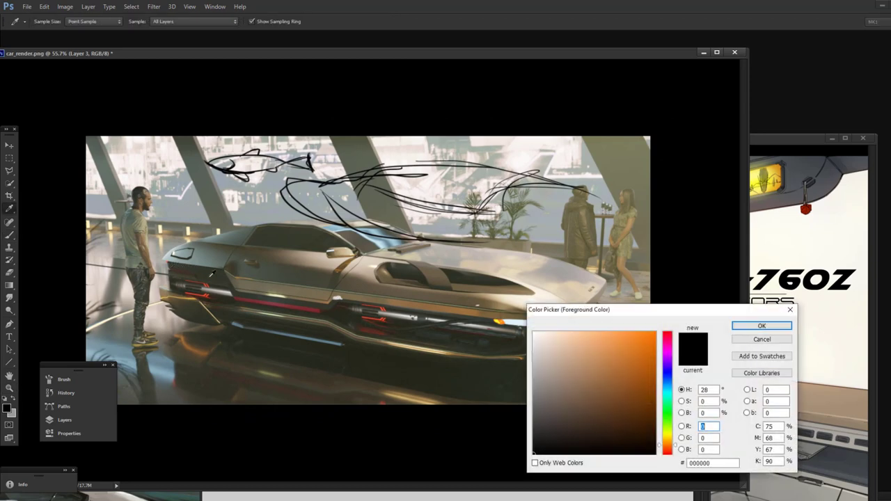
{"action": "left_click", "coordinate": [762, 326]}
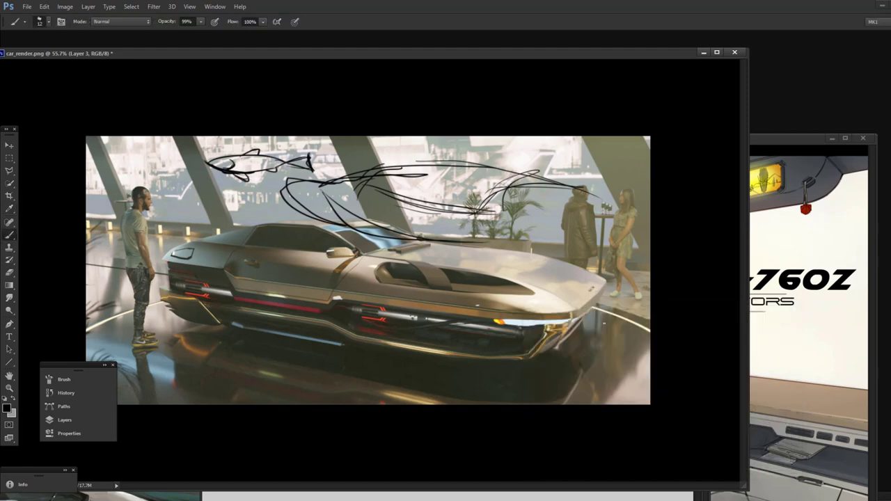
- Sample a dark body colour and choose the small 8 px brush preset for painting
{"action": "left_click", "coordinate": [201, 270], "text": "alt"}
{"action": "right_click", "coordinate": [224, 245]}
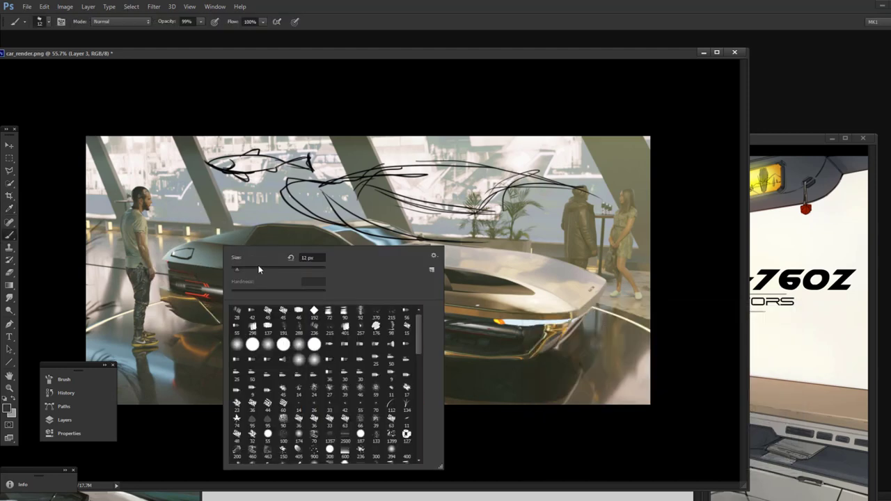
{"action": "left_click", "coordinate": [249, 270]}
{"action": "left_click_drag", "start_coordinate": [419, 328], "coordinate": [435, 453]}
{"action": "left_click", "coordinate": [373, 435]}
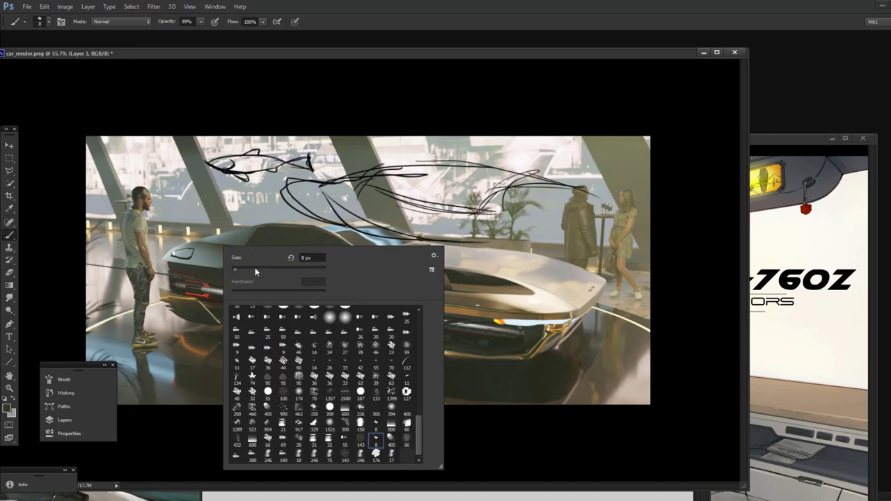
{"action": "left_click", "coordinate": [257, 270]}
- Paint over the marking on the rear quarter panel with sampled body colours and draw a small panel outline nearer the door
{"action": "left_click", "coordinate": [198, 252], "text": "alt"}
{"action": "left_click_drag", "start_coordinate": [197, 253], "coordinate": [176, 257]}
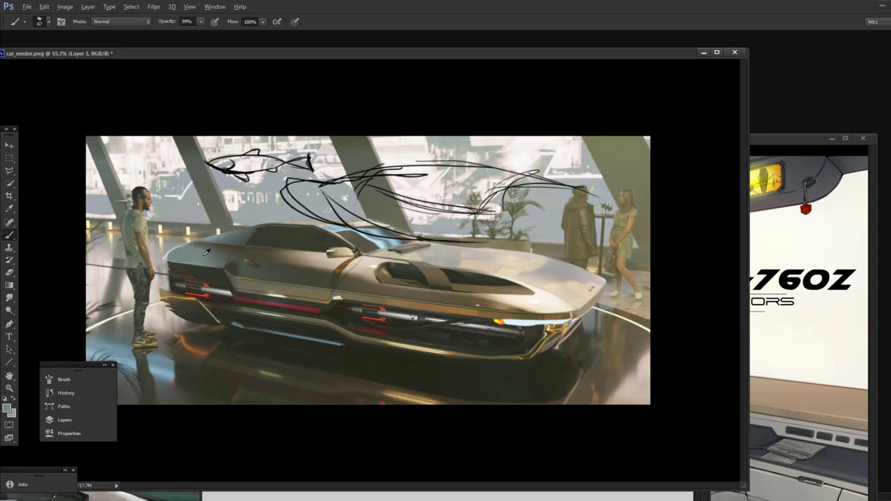
{"action": "right_click", "coordinate": [230, 259]}
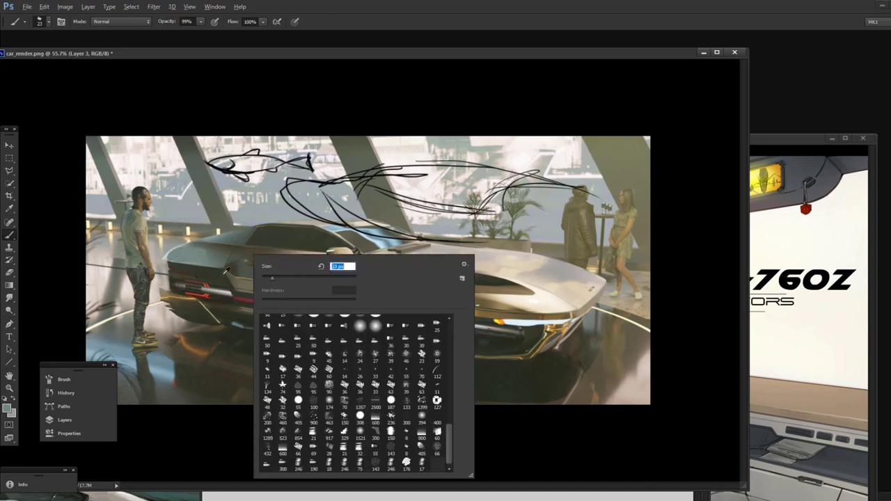
{"action": "left_click", "coordinate": [224, 273], "text": "alt"}
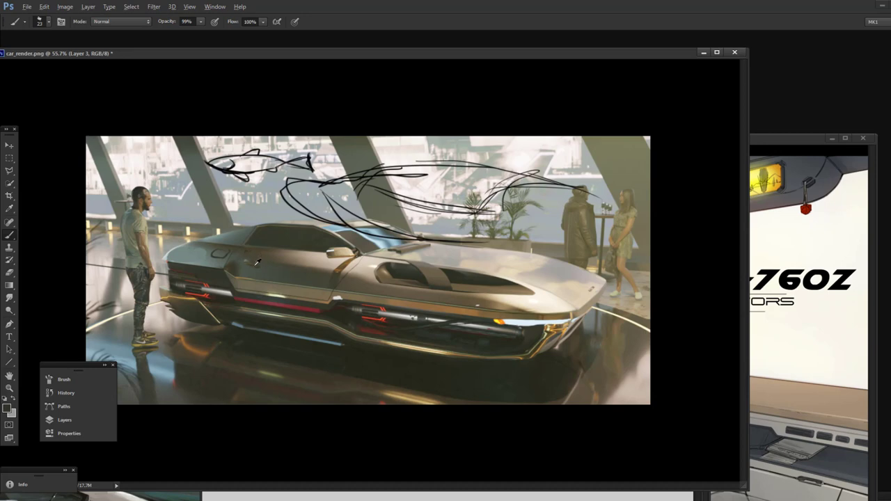
- Copy the door handle area from Layer 0 to a new layer with a feathered lasso selection and move it slightly upward
{"action": "left_click", "coordinate": [64, 420]}
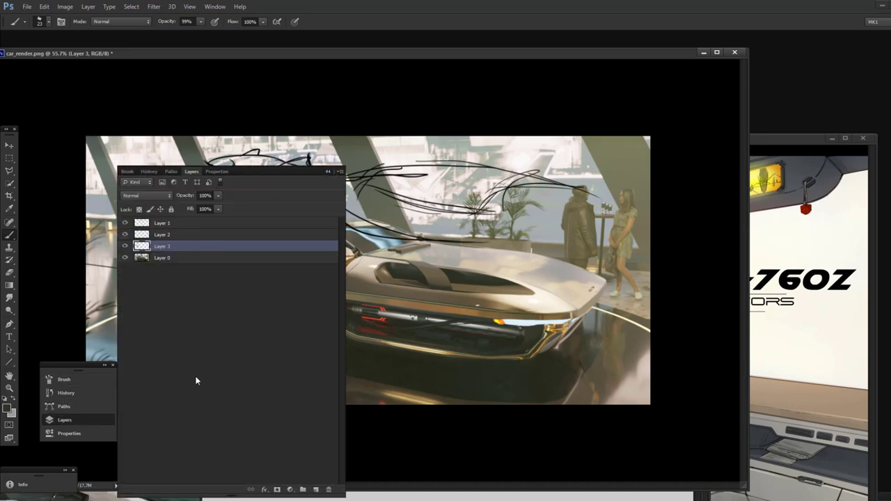
{"action": "left_click", "coordinate": [164, 258]}
{"action": "left_click", "coordinate": [328, 171]}
{"action": "key", "text": "l"}
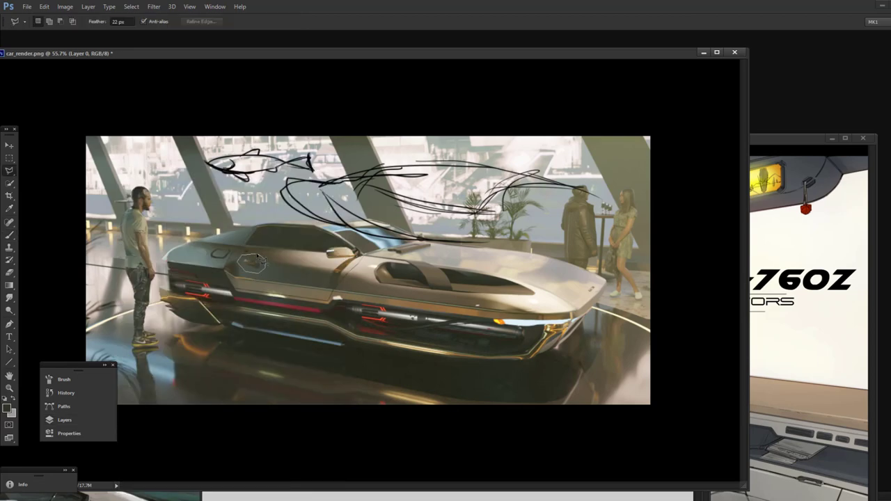
{"action": "double_click", "coordinate": [258, 259]}
{"action": "key", "text": "ctrl+j"}
{"action": "key", "text": "ctrl+t"}
{"action": "left_click_drag", "start_coordinate": [268, 271], "coordinate": [268, 261]}
{"action": "key", "text": "Return"}
{"action": "key", "text": "b"}
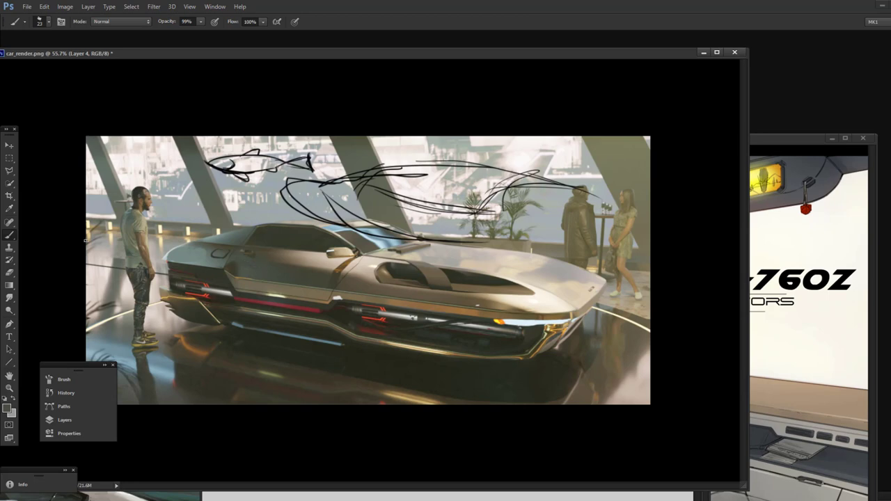
- Paint a dark pointed extension on the rear edge of the car above the engine, using sampled bodywork colours
{"action": "left_click", "coordinate": [180, 267], "text": "alt"}
{"action": "left_click", "coordinate": [173, 255], "text": "alt"}
{"action": "key", "text": "z"}
{"action": "left_click_drag", "start_coordinate": [173, 256], "coordinate": [174, 257]}
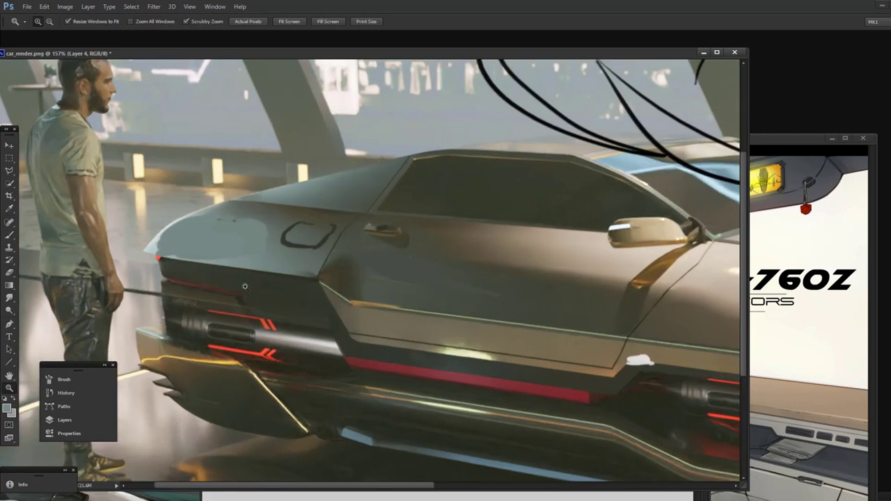
{"action": "left_click_drag", "start_coordinate": [268, 288], "coordinate": [205, 280]}
{"action": "key", "text": "b"}
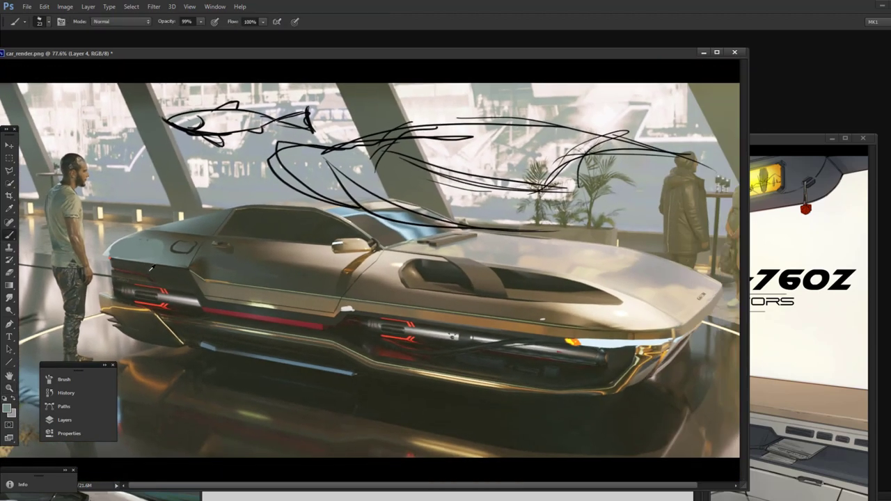
{"action": "left_click", "coordinate": [149, 271], "text": "alt"}
{"action": "mouse_move", "coordinate": [104, 260]}
{"action": "left_mouse_down"}
{"action": "mouse_move", "coordinate": [102, 271]}
{"action": "mouse_move", "coordinate": [98, 264]}
{"action": "left_mouse_up"}
{"action": "key", "text": "x"}
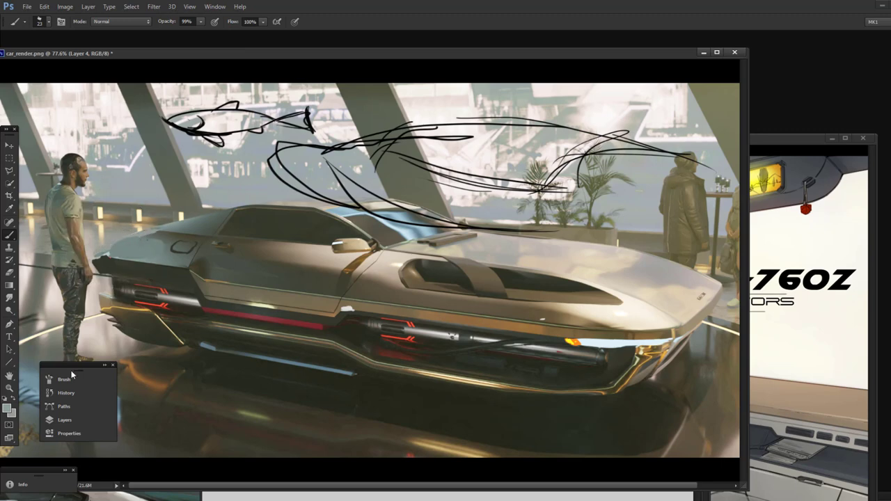
- Switch to Layer 1 and reshape the rear roofline with brush strokes in sampled bodywork colours
{"action": "left_click", "coordinate": [64, 420]}
{"action": "left_click", "coordinate": [162, 223]}
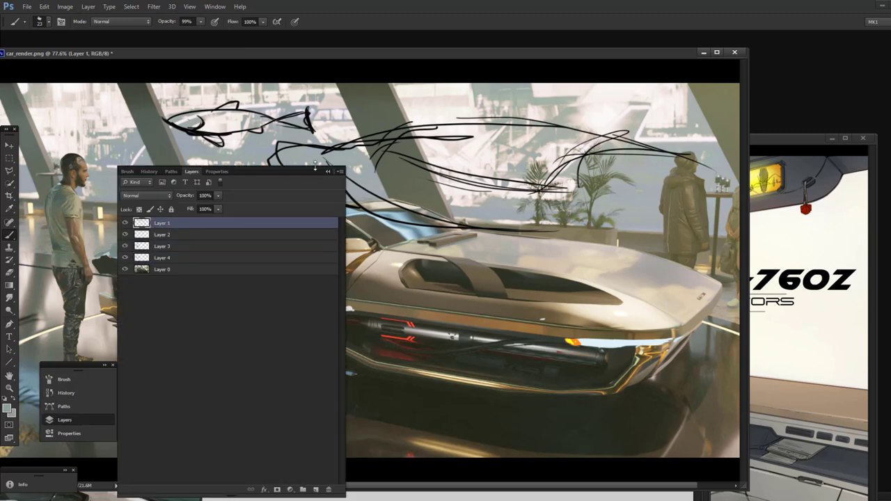
{"action": "left_click", "coordinate": [327, 171]}
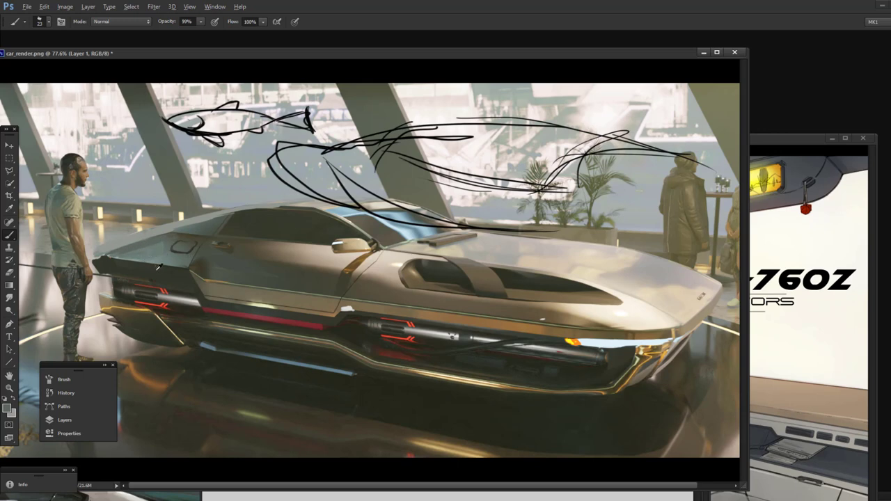
{"action": "left_click", "coordinate": [157, 270], "text": "alt"}
{"action": "mouse_move", "coordinate": [239, 214]}
{"action": "left_mouse_down"}
{"action": "mouse_move", "coordinate": [114, 254]}
{"action": "mouse_move", "coordinate": [187, 236]}
{"action": "mouse_move", "coordinate": [117, 228]}
{"action": "mouse_move", "coordinate": [118, 243]}
{"action": "left_mouse_up"}
- Undo the last strokes and paint a dark spoiler fin beyond the upper tail, refining it with sampled bodywork colours
{"action": "key", "text": "ctrl+z"}
{"action": "key", "text": "ctrl+z"}
{"action": "key", "text": "ctrl+z"}
{"action": "mouse_move", "coordinate": [98, 239]}
{"action": "left_mouse_down"}
{"action": "mouse_move", "coordinate": [127, 243]}
{"action": "mouse_move", "coordinate": [96, 232]}
{"action": "mouse_move", "coordinate": [125, 240]}
{"action": "left_mouse_up"}
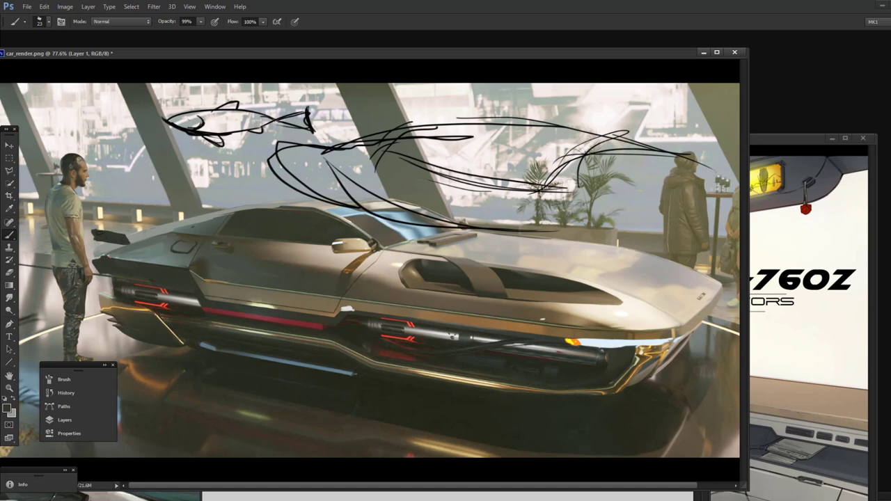
{"action": "left_click_drag", "start_coordinate": [98, 239], "coordinate": [92, 233]}
{"action": "left_click", "coordinate": [159, 317], "text": "alt"}
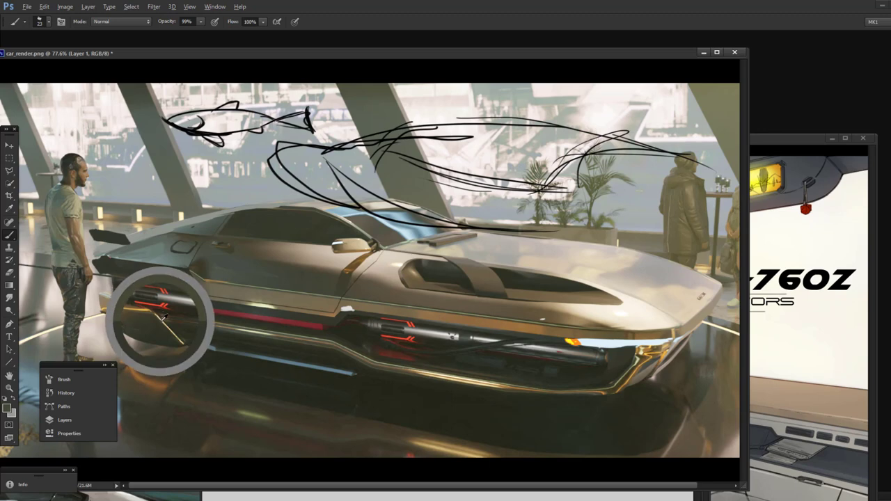
{"action": "left_click", "coordinate": [384, 270], "text": "alt"}
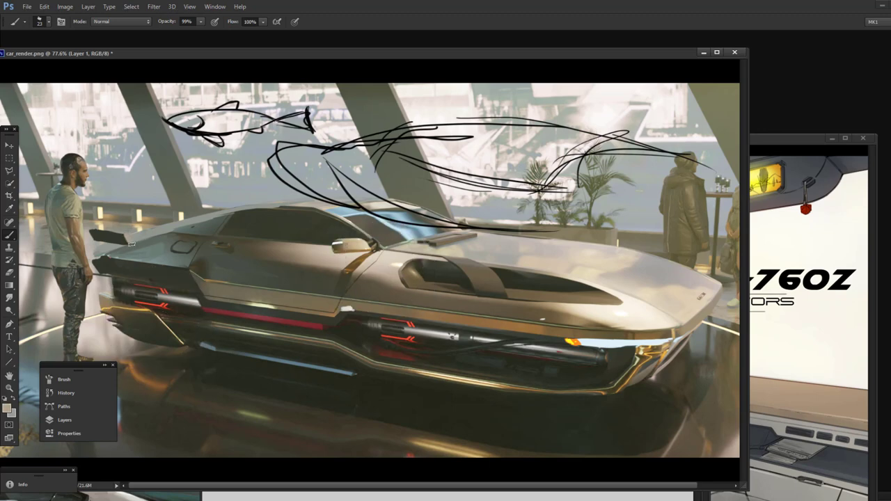
{"action": "left_click", "coordinate": [139, 236], "text": "alt"}
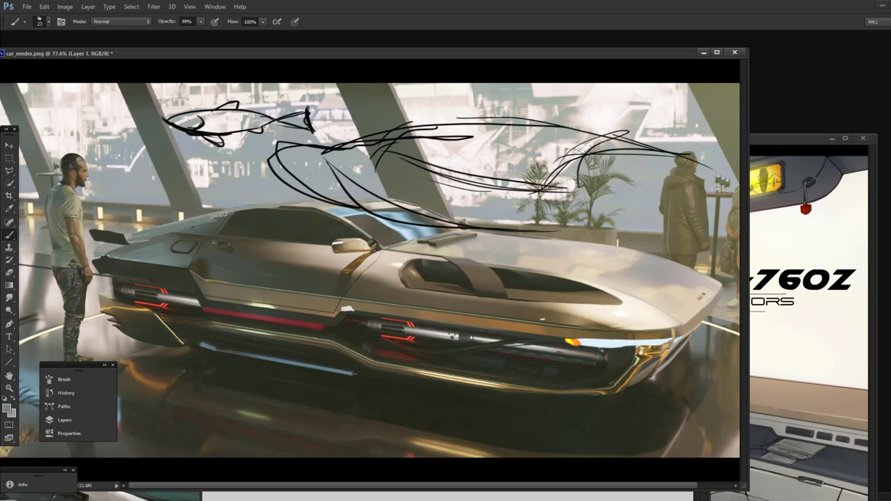
- Paint a small dark fin on the rear of the roof and touch up the roof edge with sampled colours
{"action": "left_click", "coordinate": [243, 206], "text": "alt"}
{"action": "mouse_move", "coordinate": [276, 203]}
{"action": "left_mouse_down"}
{"action": "mouse_move", "coordinate": [268, 199]}
{"action": "mouse_move", "coordinate": [287, 202]}
{"action": "mouse_move", "coordinate": [244, 210]}
{"action": "mouse_move", "coordinate": [258, 208]}
{"action": "left_mouse_up"}
{"action": "left_click", "coordinate": [309, 205], "text": "alt"}
{"action": "left_click", "coordinate": [265, 213], "text": "alt"}
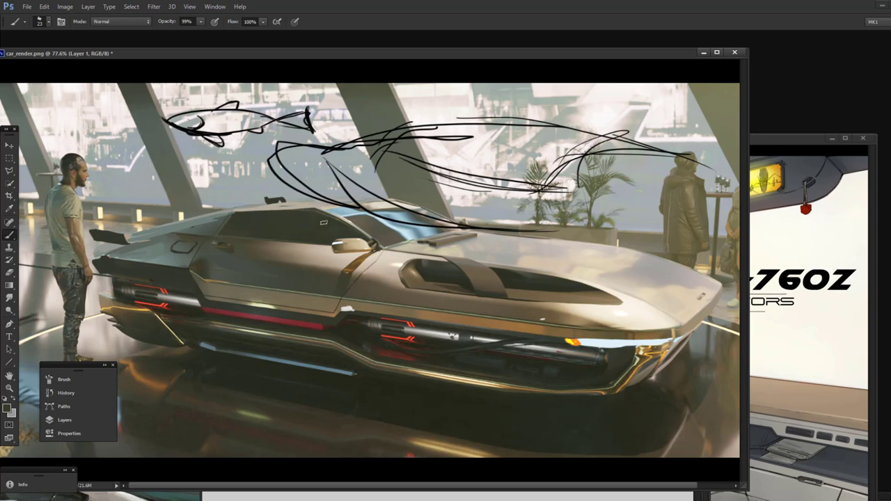
{"action": "left_click", "coordinate": [288, 204], "text": "alt"}
{"action": "left_click", "coordinate": [224, 237], "text": "alt"}
{"action": "left_click", "coordinate": [257, 206], "text": "alt"}
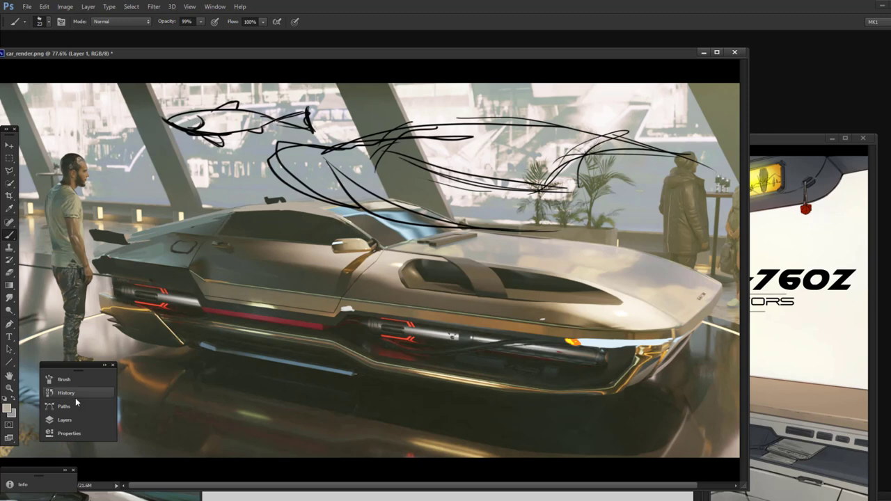
- Lasso the fish and flow-line sketches above the car on Layer 1, delete them and clear the selection
{"action": "left_click", "coordinate": [65, 420]}
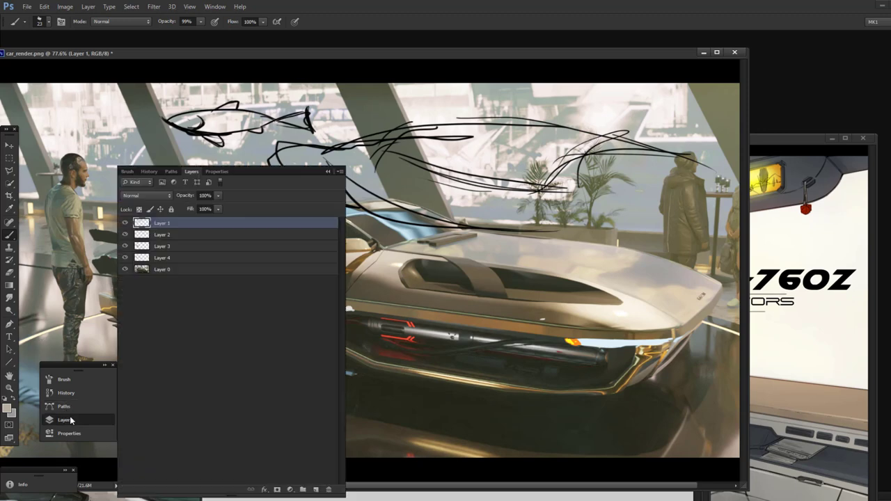
{"action": "left_click", "coordinate": [126, 224]}
{"action": "left_click", "coordinate": [126, 223]}
{"action": "left_click", "coordinate": [327, 172]}
{"action": "left_click", "coordinate": [9, 170]}
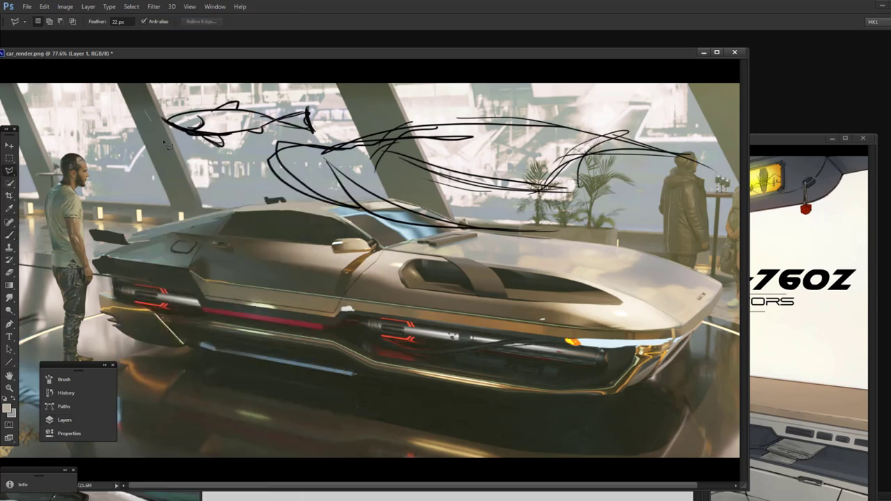
{"action": "mouse_move", "coordinate": [167, 145]}
{"action": "left_mouse_down"}
{"action": "mouse_move", "coordinate": [271, 200]}
{"action": "mouse_move", "coordinate": [558, 250]}
{"action": "mouse_move", "coordinate": [702, 200]}
{"action": "mouse_move", "coordinate": [737, 165]}
{"action": "mouse_move", "coordinate": [667, 100]}
{"action": "mouse_move", "coordinate": [244, 92]}
{"action": "mouse_move", "coordinate": [147, 113]}
{"action": "mouse_move", "coordinate": [167, 120]}
{"action": "left_mouse_up"}
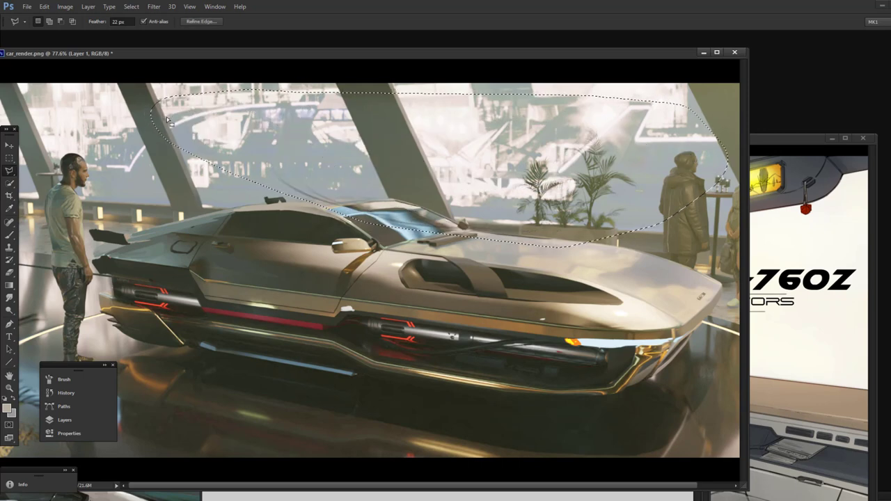
{"action": "key", "text": "ctrl+d"}
{"action": "key", "text": "b"}
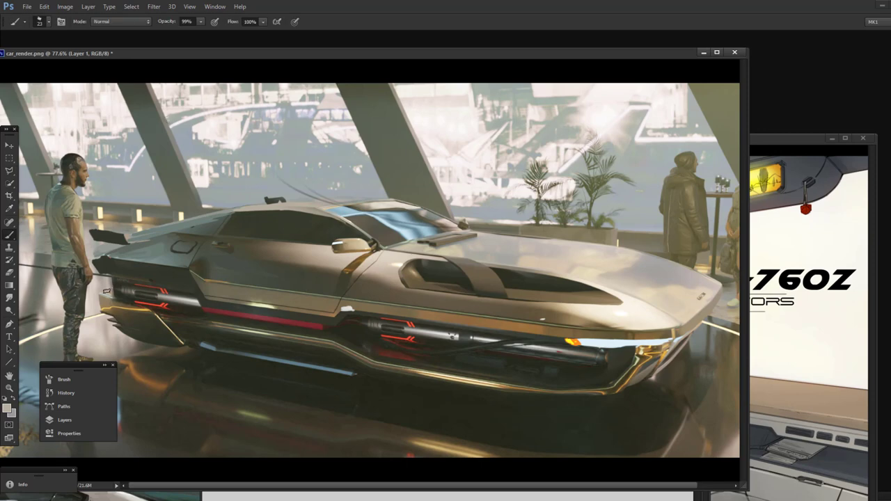
- Copy the rear lower fin from Layer 0 to a new layer and enlarge it to about 141% width and 135% height
{"action": "left_click", "coordinate": [150, 320], "text": "alt"}
{"action": "left_click", "coordinate": [67, 420]}
{"action": "left_click", "coordinate": [158, 268]}
{"action": "left_click", "coordinate": [11, 174]}
{"action": "mouse_move", "coordinate": [182, 356]}
{"action": "left_mouse_down"}
{"action": "mouse_move", "coordinate": [180, 326]}
{"action": "mouse_move", "coordinate": [152, 307]}
{"action": "mouse_move", "coordinate": [101, 287]}
{"action": "mouse_move", "coordinate": [93, 293]}
{"action": "mouse_move", "coordinate": [96, 320]}
{"action": "mouse_move", "coordinate": [121, 354]}
{"action": "mouse_move", "coordinate": [185, 361]}
{"action": "mouse_move", "coordinate": [260, 418]}
{"action": "left_mouse_up"}
{"action": "key", "text": "ctrl+j"}
{"action": "key", "text": "ctrl+t"}
{"action": "left_click_drag", "start_coordinate": [234, 372], "coordinate": [198, 352]}
{"action": "left_click_drag", "start_coordinate": [230, 324], "coordinate": [230, 338]}
{"action": "key", "text": "Return"}
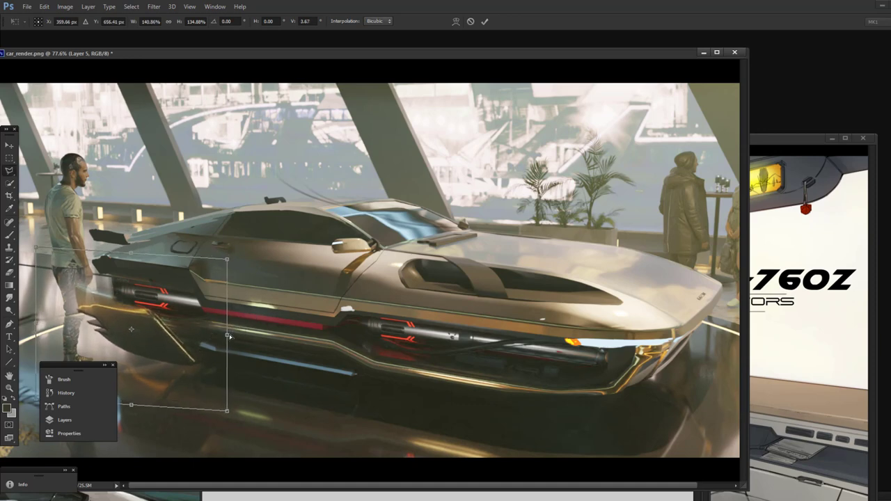
- Set the lasso feather to 0 px and make Layer 0 active with Layer 5 hidden
{"action": "key", "text": "l"}
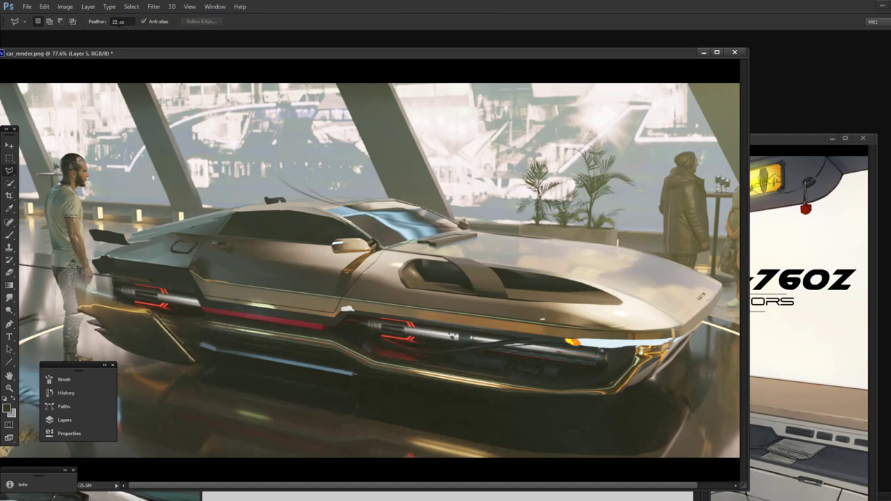
{"action": "left_click_drag", "start_coordinate": [119, 22], "coordinate": [92, 43]}
{"action": "type", "text": "0"}
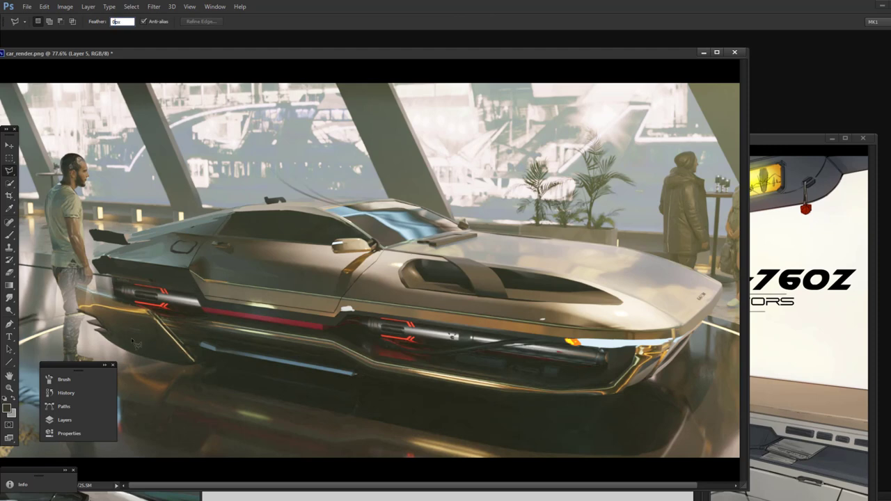
{"action": "left_click", "coordinate": [66, 419]}
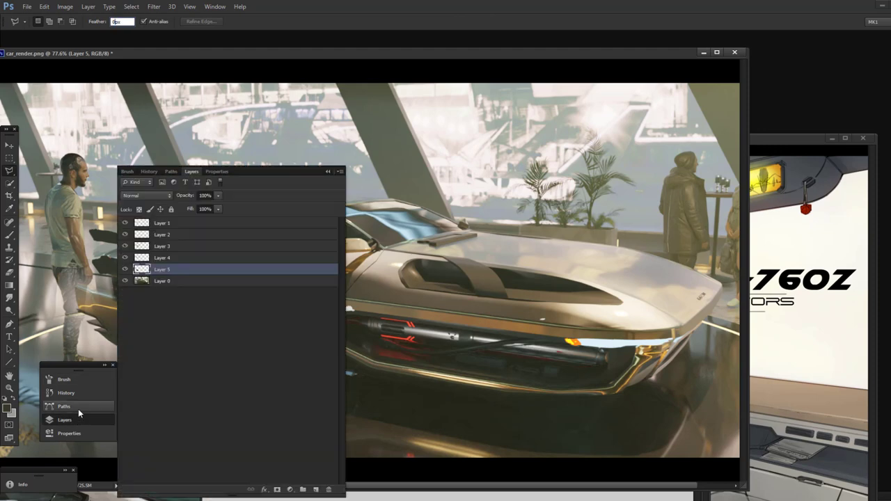
{"action": "left_click", "coordinate": [125, 270]}
{"action": "left_click", "coordinate": [151, 282]}
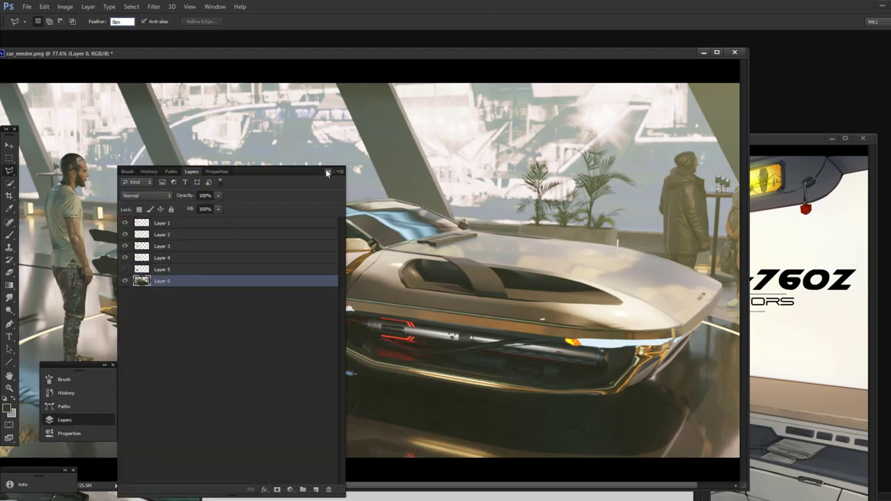
{"action": "left_click", "coordinate": [327, 173]}
{"action": "key", "text": "Return"}
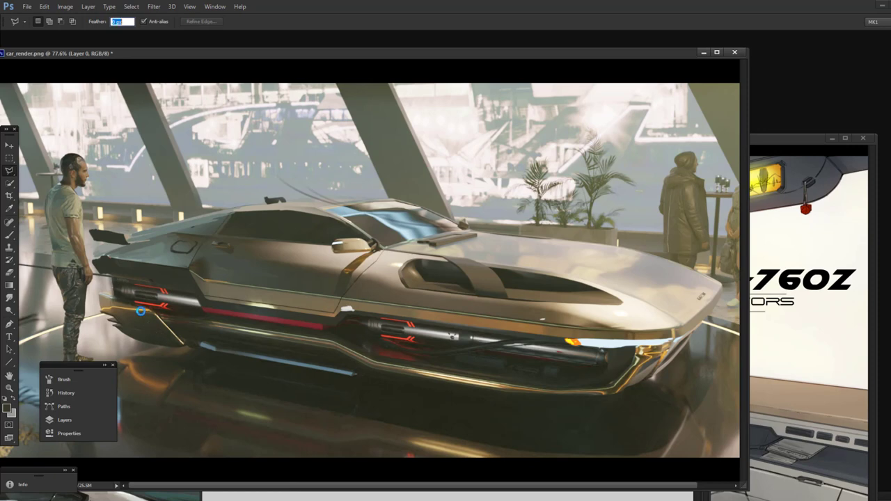
{"action": "left_click", "coordinate": [463, 196]}
{"action": "left_click", "coordinate": [460, 195]}
{"action": "left_click", "coordinate": [171, 328]}
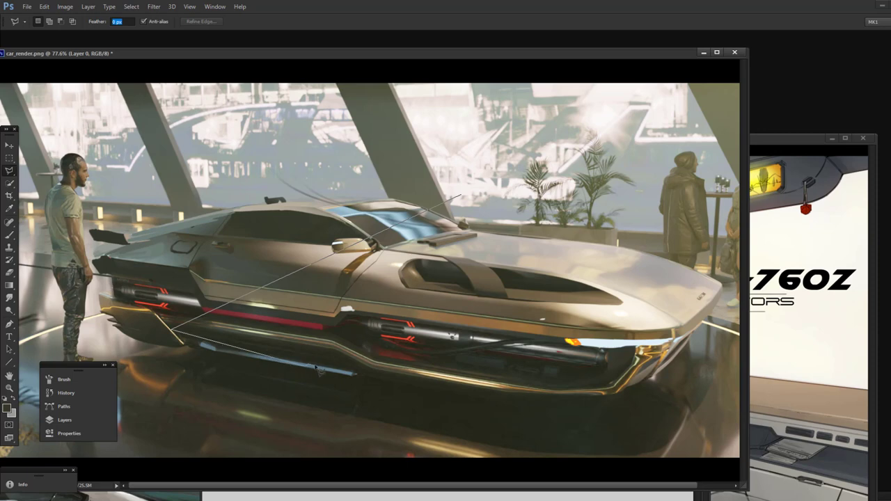
{"action": "left_click", "coordinate": [313, 367]}
{"action": "double_click", "coordinate": [339, 341]}
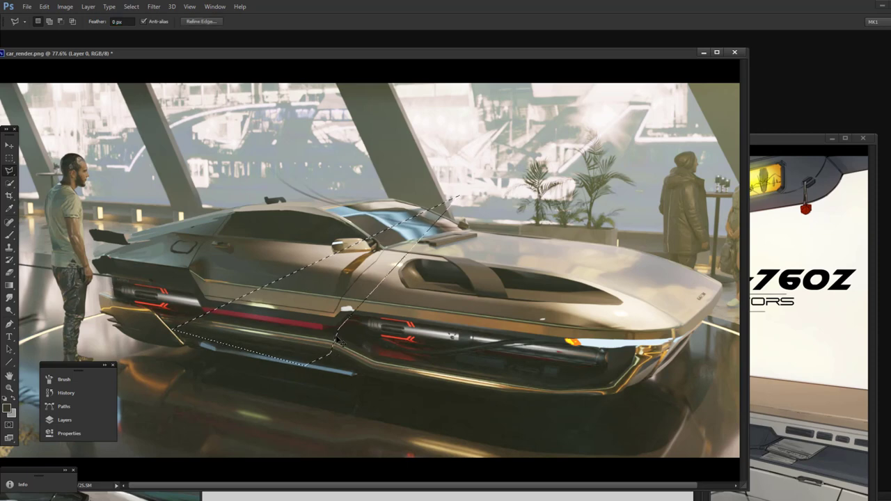
{"action": "key", "text": "ctrl+d"}
- Quick-select the original rear lower fin, copy it to a new layer, and enlarge and place it beneath the front engine
{"action": "key", "text": "w"}
{"action": "left_click_drag", "start_coordinate": [161, 333], "coordinate": [112, 306]}
{"action": "key", "text": "ctrl+j"}
{"action": "key", "text": "ctrl+t"}
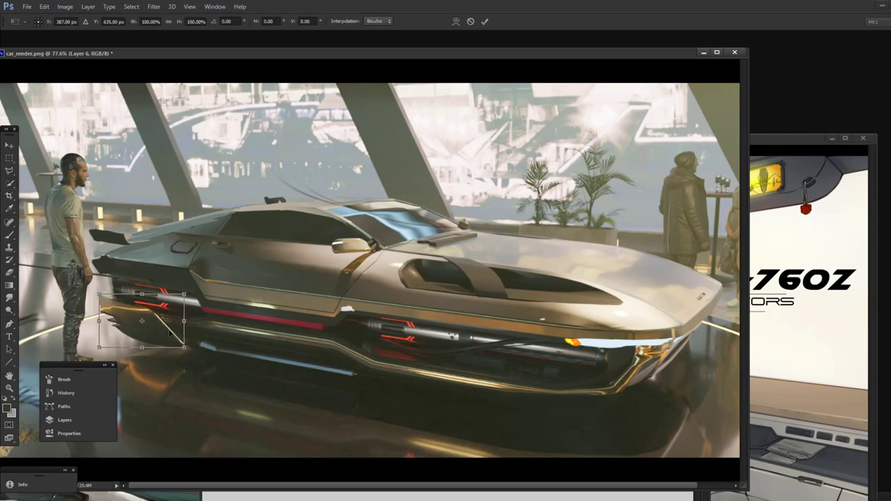
{"action": "left_click_drag", "start_coordinate": [202, 334], "coordinate": [600, 400]}
{"action": "left_click_drag", "start_coordinate": [562, 374], "coordinate": [571, 385]}
{"action": "key", "text": "Return"}
- Make Layer 5 with the enlarged rear fin visible again
{"action": "key", "text": "w"}
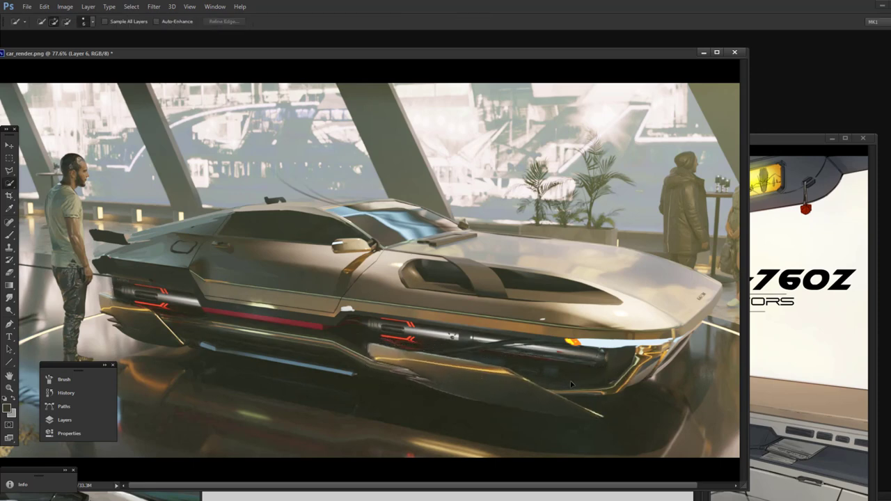
{"action": "left_click", "coordinate": [64, 419]}
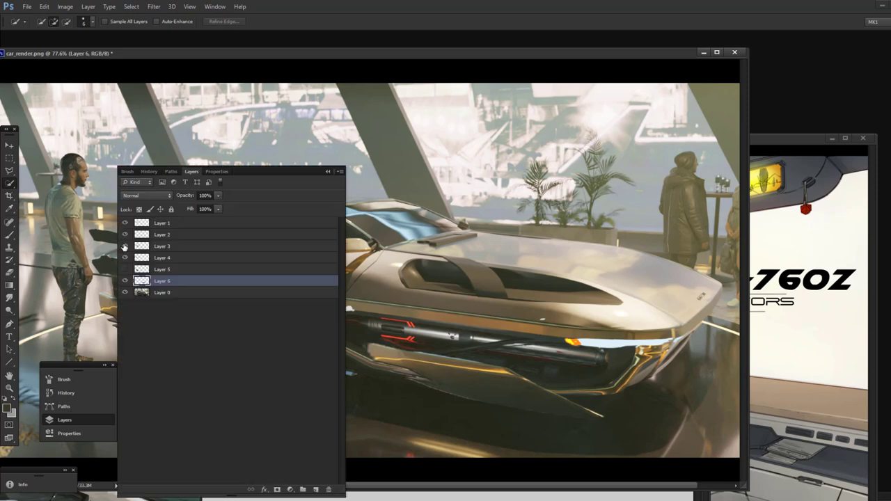
{"action": "left_click", "coordinate": [328, 171]}
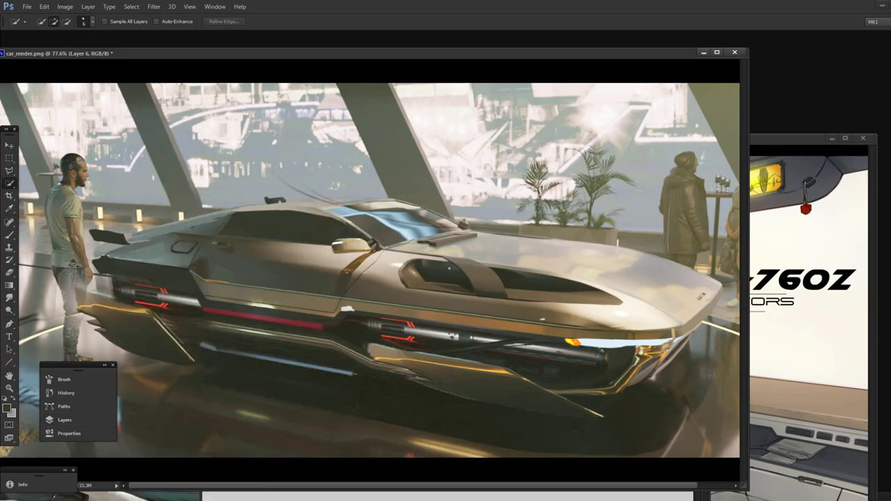
- Trim the pointed tip off the front lower fin and paint a light metallic edge from the fin up to the nose
{"action": "key", "text": "b"}
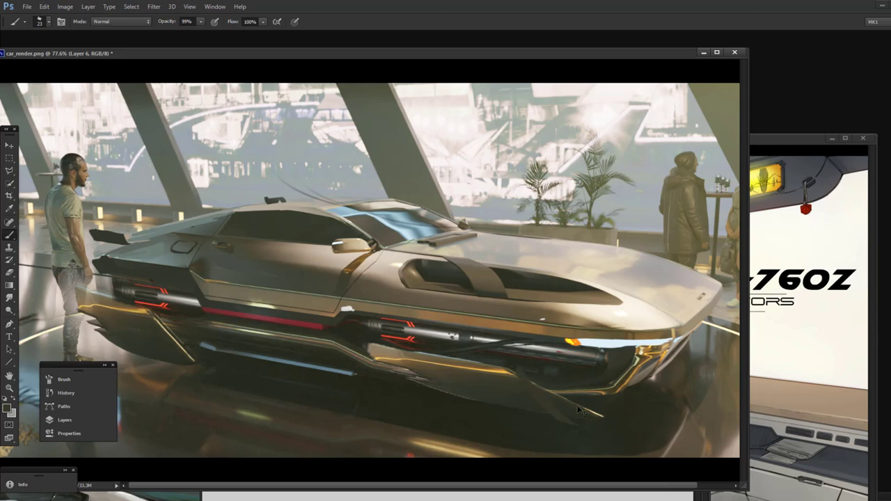
{"action": "key", "text": "e"}
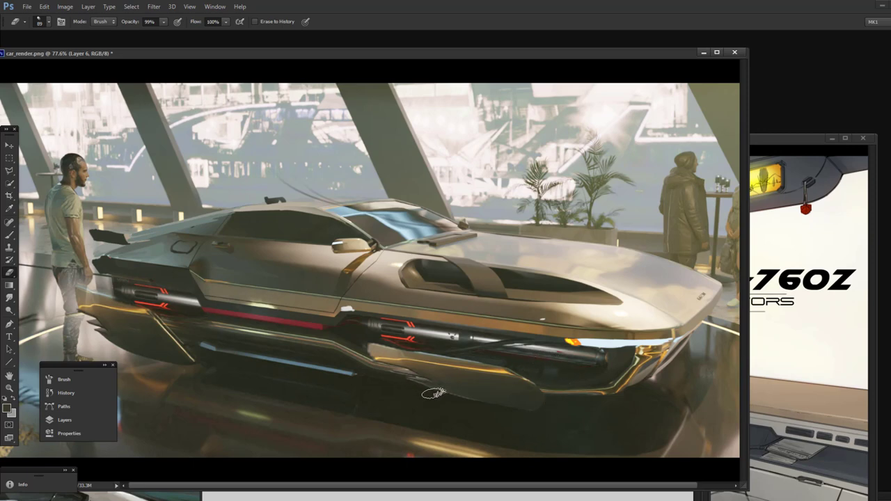
{"action": "key", "text": "b"}
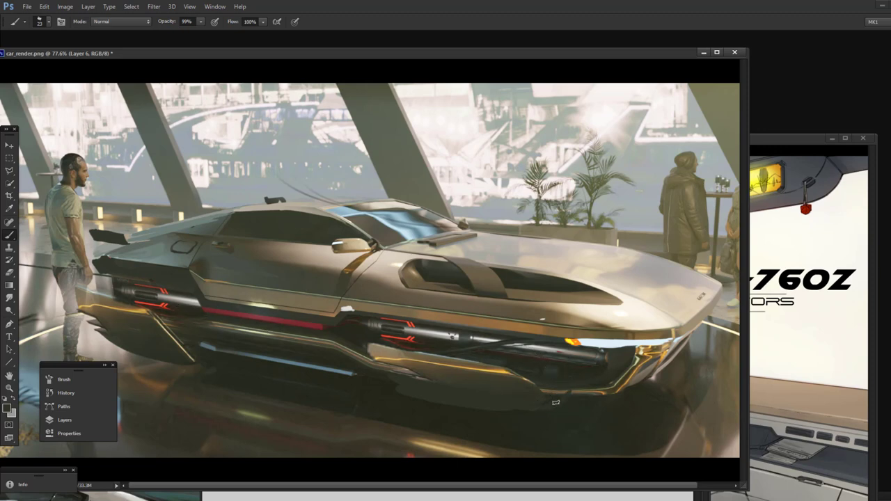
{"action": "left_click", "coordinate": [511, 371], "text": "alt"}
{"action": "mouse_move", "coordinate": [520, 375]}
{"action": "left_mouse_down"}
{"action": "mouse_move", "coordinate": [553, 406]}
{"action": "mouse_move", "coordinate": [583, 395]}
{"action": "mouse_move", "coordinate": [554, 408]}
{"action": "mouse_move", "coordinate": [601, 395]}
{"action": "mouse_move", "coordinate": [569, 401]}
{"action": "left_mouse_up"}
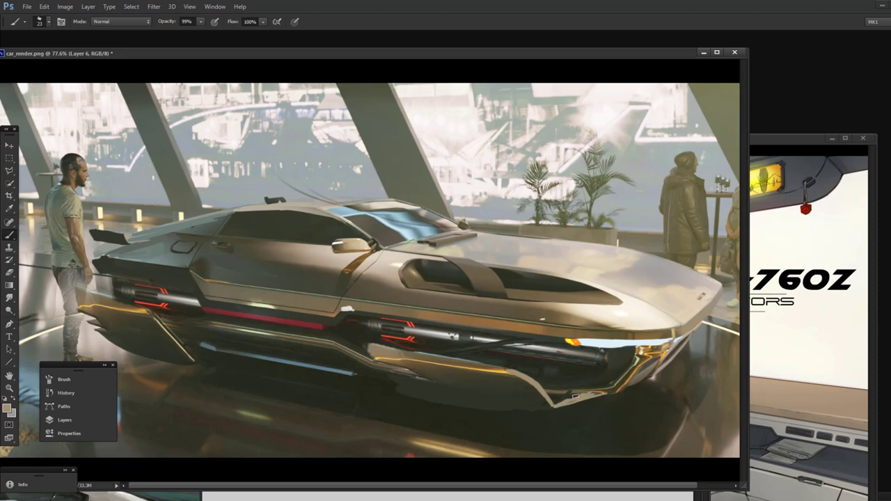
{"action": "left_click", "coordinate": [645, 311], "text": "alt"}
{"action": "left_click", "coordinate": [618, 386], "text": "alt"}
- Repaint the rear lower fin's upper edge with colours sampled from the fin, and drop the trial stroke across the hood intake
{"action": "left_click", "coordinate": [111, 311], "text": "alt"}
{"action": "key", "text": "alt+Tab"}
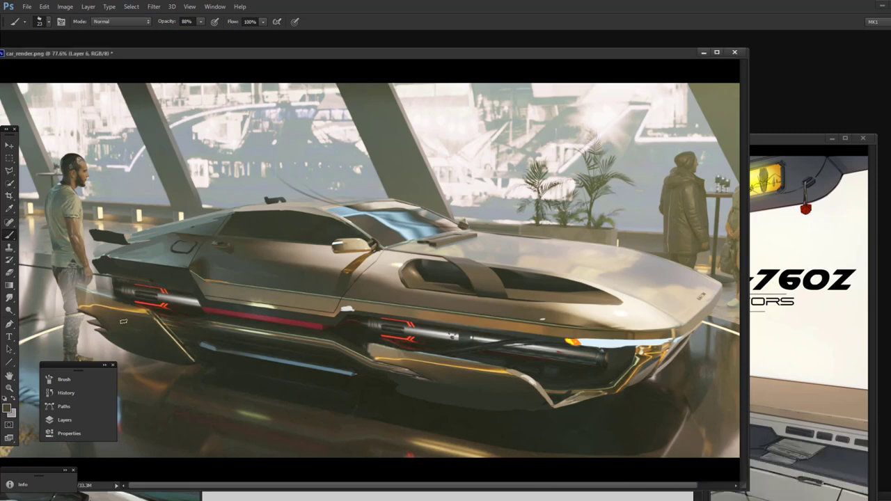
{"action": "left_click", "coordinate": [94, 305], "text": "alt"}
{"action": "mouse_move", "coordinate": [429, 266]}
{"action": "left_mouse_down"}
{"action": "mouse_move", "coordinate": [485, 272]}
{"action": "mouse_move", "coordinate": [529, 285]}
{"action": "left_mouse_up"}
{"action": "key", "text": "ctrl+z"}
- Make Layer 1 active and paint a dark line along the rear roof slope from the spoiler to the side window
{"action": "left_click", "coordinate": [123, 238], "text": "alt"}
{"action": "left_click", "coordinate": [66, 419]}
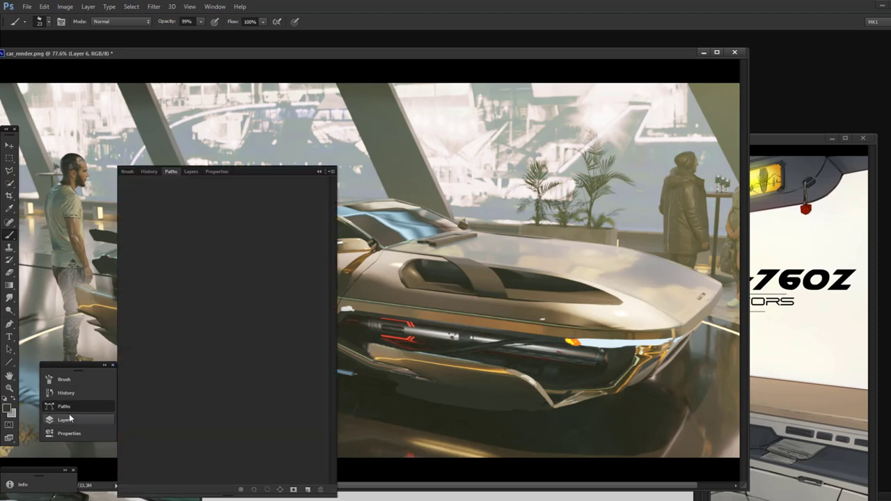
{"action": "left_click", "coordinate": [155, 224]}
{"action": "left_click", "coordinate": [319, 172]}
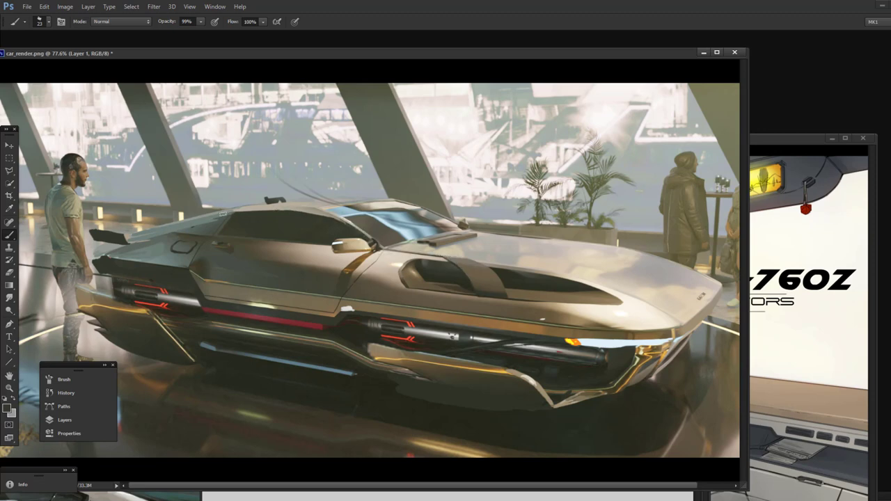
{"action": "mouse_move", "coordinate": [223, 213]}
{"action": "left_mouse_down"}
{"action": "mouse_move", "coordinate": [164, 235]}
{"action": "mouse_move", "coordinate": [135, 235]}
{"action": "mouse_move", "coordinate": [117, 222]}
{"action": "mouse_move", "coordinate": [128, 227]}
{"action": "mouse_move", "coordinate": [88, 226]}
{"action": "mouse_move", "coordinate": [174, 236]}
{"action": "left_mouse_up"}
{"action": "key", "text": "ctrl+z"}
{"action": "key", "text": "ctrl+z"}
{"action": "left_click_drag", "start_coordinate": [161, 235], "coordinate": [235, 215]}
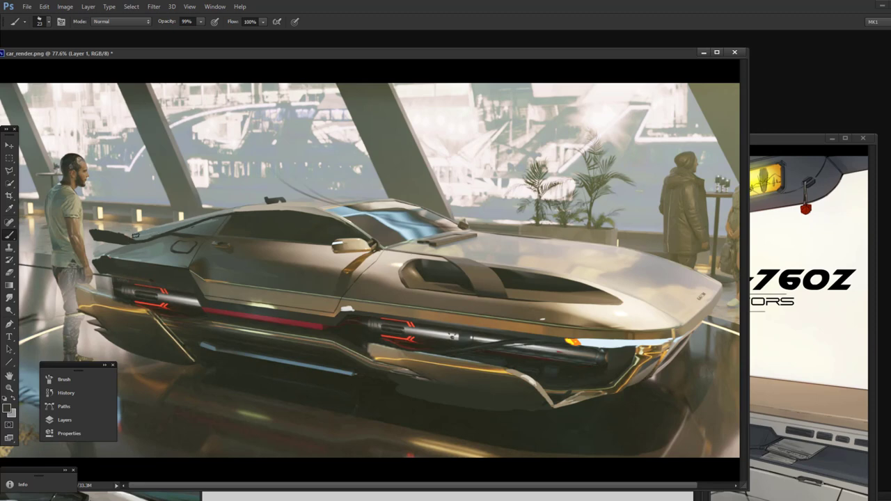
- Sketch the roofline, windscreen and front fender curves of a car in dark lines above the rendered roof
{"action": "mouse_move", "coordinate": [273, 152]}
{"action": "left_mouse_down"}
{"action": "mouse_move", "coordinate": [319, 149]}
{"action": "mouse_move", "coordinate": [360, 171]}
{"action": "left_mouse_up"}
{"action": "mouse_move", "coordinate": [282, 144]}
{"action": "left_mouse_down"}
{"action": "mouse_move", "coordinate": [358, 135]}
{"action": "mouse_move", "coordinate": [420, 162]}
{"action": "left_mouse_up"}
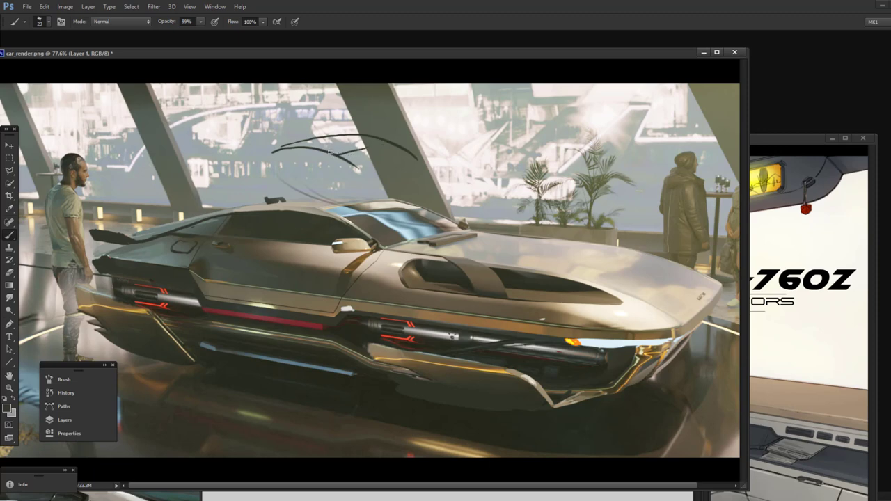
{"action": "mouse_move", "coordinate": [329, 151]}
{"action": "left_mouse_down"}
{"action": "mouse_move", "coordinate": [389, 144]}
{"action": "mouse_move", "coordinate": [349, 162]}
{"action": "mouse_move", "coordinate": [360, 182]}
{"action": "left_mouse_up"}
{"action": "left_click_drag", "start_coordinate": [283, 164], "coordinate": [331, 170]}
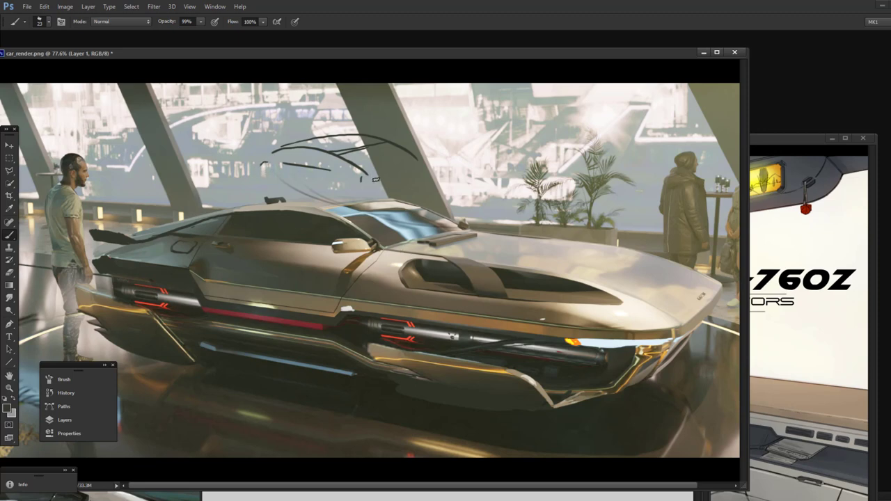
{"action": "left_click_drag", "start_coordinate": [375, 179], "coordinate": [444, 201]}
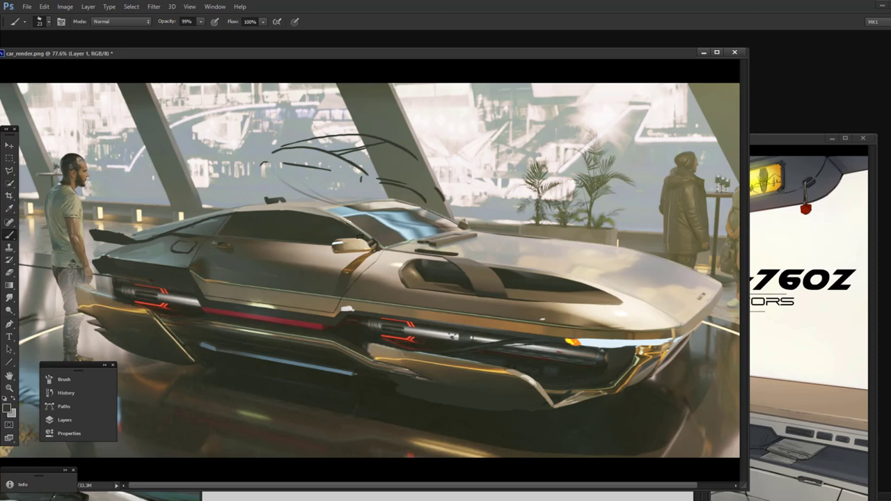
{"action": "left_click_drag", "start_coordinate": [355, 168], "coordinate": [292, 147]}
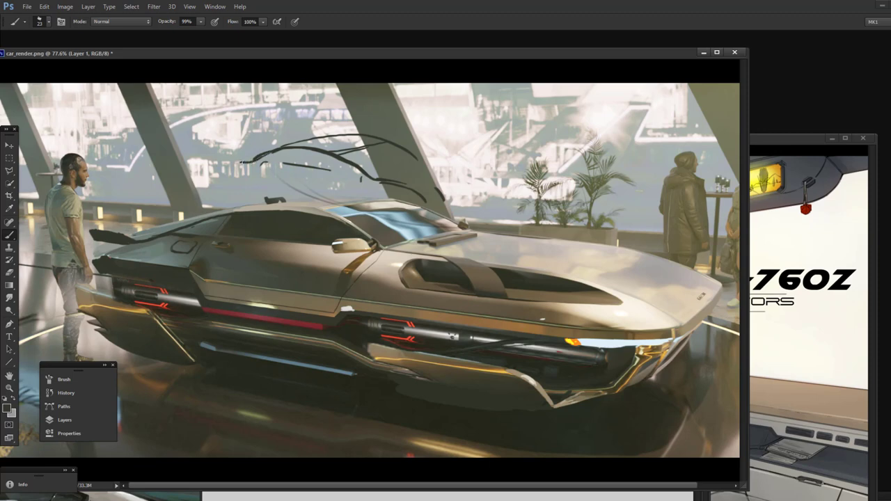
- Extend the sketch rearward with a tail section and a raised rear wing
{"action": "left_click_drag", "start_coordinate": [243, 159], "coordinate": [223, 153]}
{"action": "mouse_move", "coordinate": [224, 153]}
{"action": "left_mouse_down"}
{"action": "mouse_move", "coordinate": [181, 146]}
{"action": "mouse_move", "coordinate": [237, 143]}
{"action": "mouse_move", "coordinate": [227, 153]}
{"action": "mouse_move", "coordinate": [261, 145]}
{"action": "left_mouse_up"}
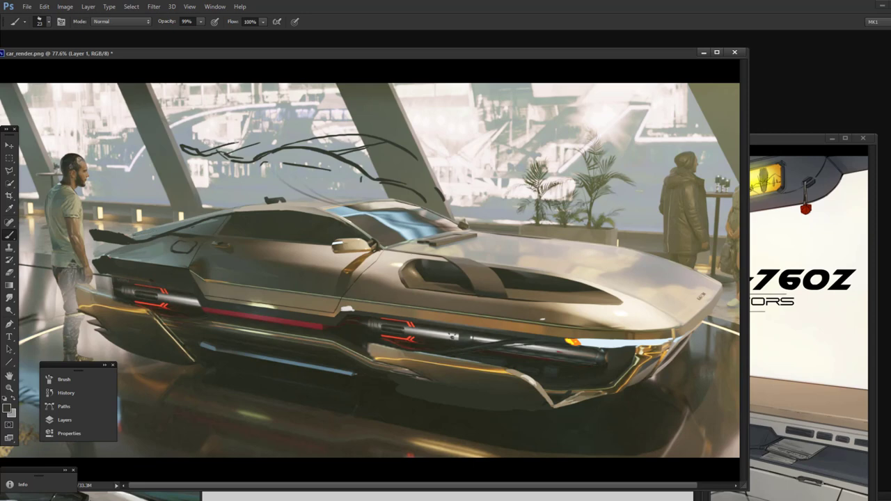
{"action": "left_click_drag", "start_coordinate": [227, 145], "coordinate": [302, 121]}
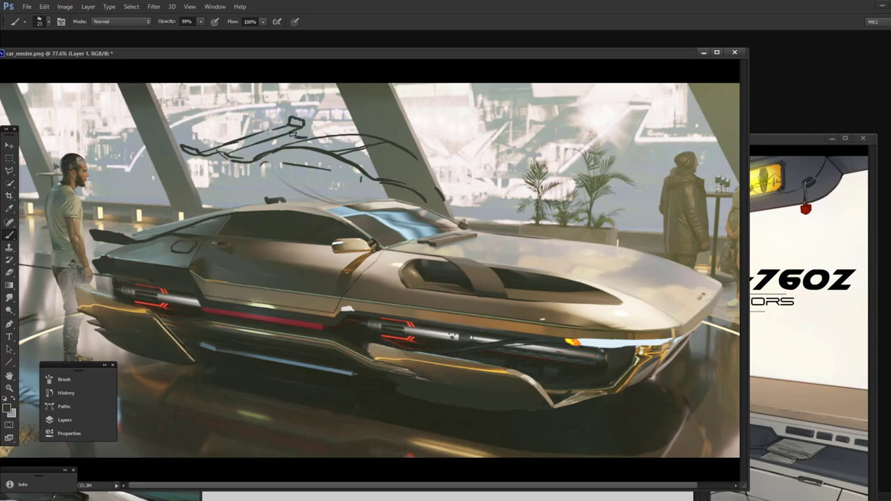
{"action": "mouse_move", "coordinate": [104, 232]}
{"action": "left_mouse_down"}
{"action": "mouse_move", "coordinate": [274, 214]}
{"action": "mouse_move", "coordinate": [336, 224]}
{"action": "mouse_move", "coordinate": [487, 289]}
{"action": "left_mouse_up"}
{"action": "key", "text": "ctrl+z"}
{"action": "left_click", "coordinate": [630, 305], "text": "alt"}
{"action": "left_click_drag", "start_coordinate": [591, 309], "coordinate": [548, 306]}
{"action": "key", "text": "ctrl+z"}
- Shorten the rear end of the hood intake with sampled body colours, blending the edge at 33% brush opacity
{"action": "left_click", "coordinate": [398, 270], "text": "alt"}
{"action": "mouse_move", "coordinate": [447, 300]}
{"action": "left_mouse_down"}
{"action": "mouse_move", "coordinate": [394, 268]}
{"action": "mouse_move", "coordinate": [404, 287]}
{"action": "left_mouse_up"}
{"action": "key", "text": "ctrl+alt+z"}
{"action": "key", "text": "ctrl+alt+z"}
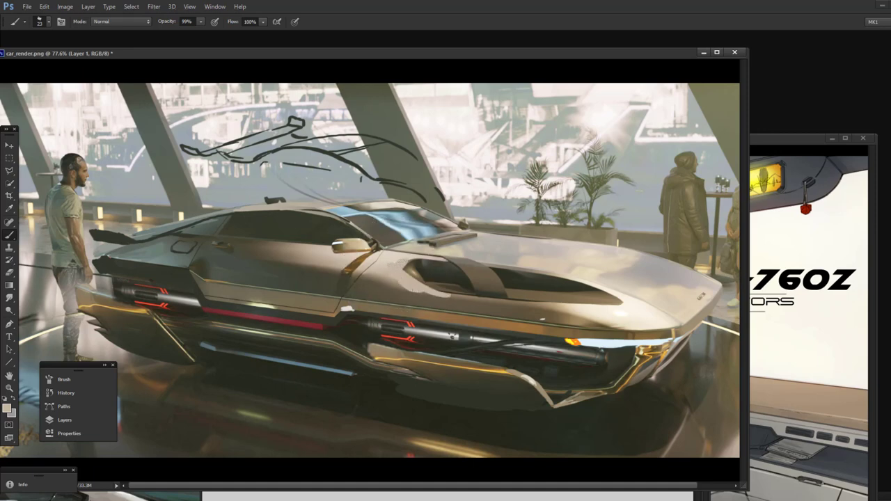
{"action": "left_click", "coordinate": [422, 299], "text": "alt"}
{"action": "key", "text": "3"}
{"action": "key", "text": "3"}
{"action": "mouse_move", "coordinate": [404, 290]}
{"action": "left_mouse_down"}
{"action": "mouse_move", "coordinate": [456, 299]}
{"action": "mouse_move", "coordinate": [405, 289]}
{"action": "left_mouse_up"}
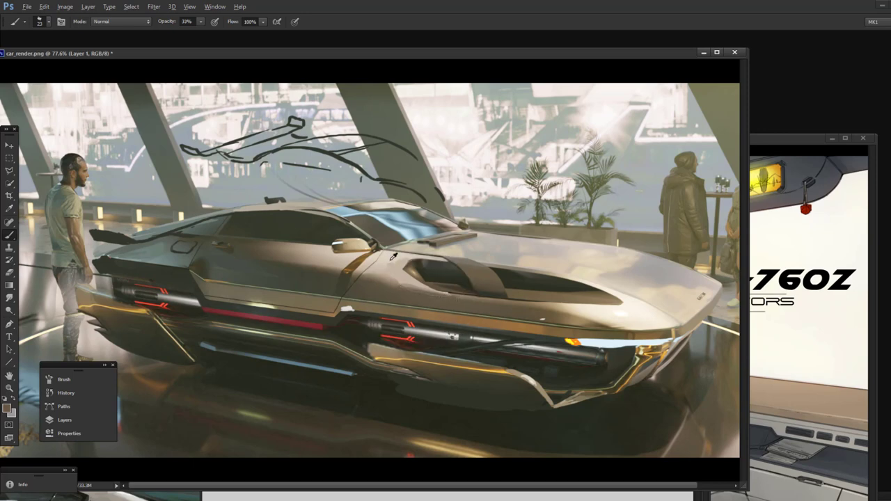
{"action": "left_click", "coordinate": [394, 257], "text": "alt"}
{"action": "left_click", "coordinate": [404, 272], "text": "alt"}
- Cover the rear flank above the rear engine with sampled body colours and set the brush size to 32 px
{"action": "left_click", "coordinate": [349, 306], "text": "alt"}
{"action": "left_click", "coordinate": [170, 299], "text": "alt"}
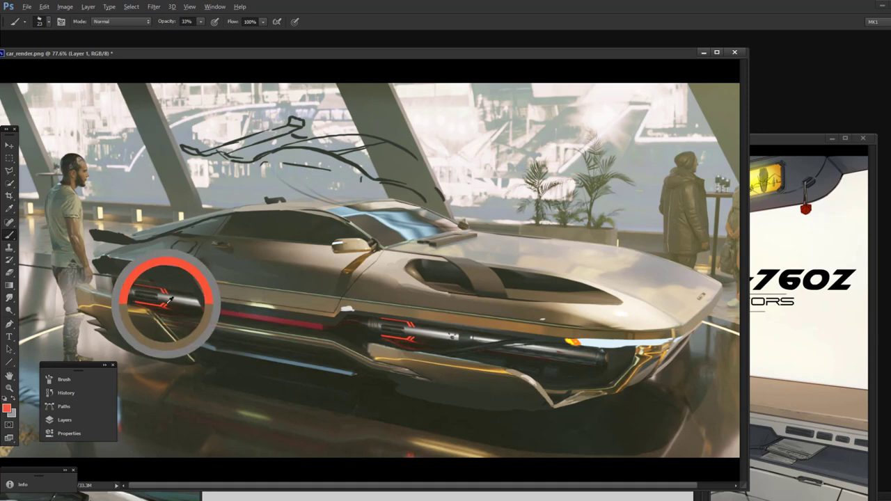
{"action": "left_click", "coordinate": [215, 290], "text": "alt"}
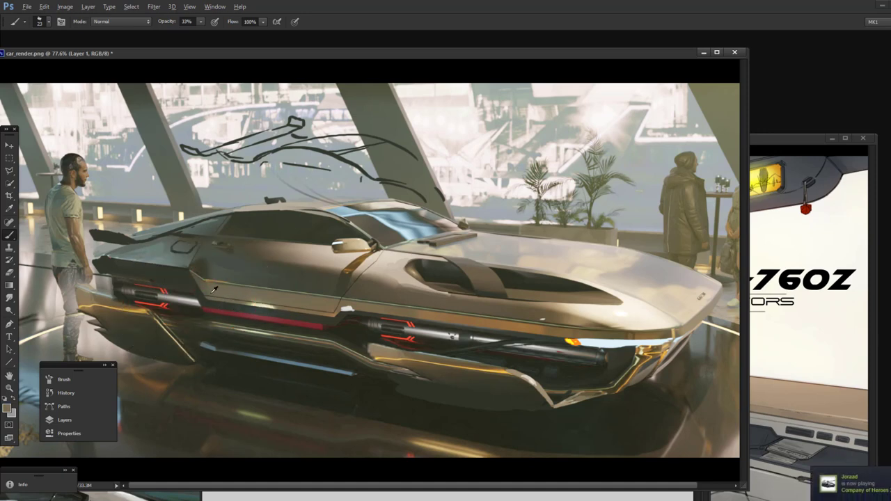
{"action": "mouse_move", "coordinate": [187, 274]}
{"action": "left_mouse_down"}
{"action": "mouse_move", "coordinate": [115, 262]}
{"action": "mouse_move", "coordinate": [171, 272]}
{"action": "mouse_move", "coordinate": [122, 271]}
{"action": "mouse_move", "coordinate": [184, 286]}
{"action": "mouse_move", "coordinate": [189, 278]}
{"action": "mouse_move", "coordinate": [101, 261]}
{"action": "mouse_move", "coordinate": [173, 281]}
{"action": "mouse_move", "coordinate": [110, 273]}
{"action": "mouse_move", "coordinate": [208, 282]}
{"action": "left_mouse_up"}
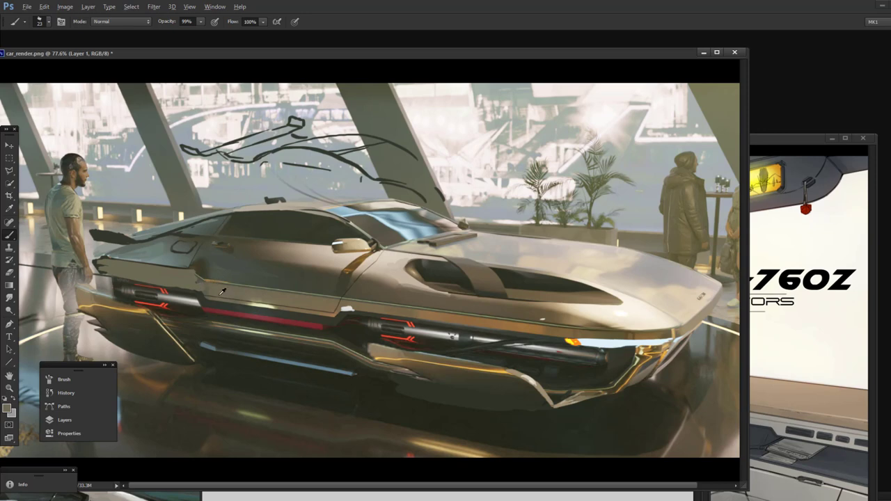
{"action": "right_click", "coordinate": [232, 274]}
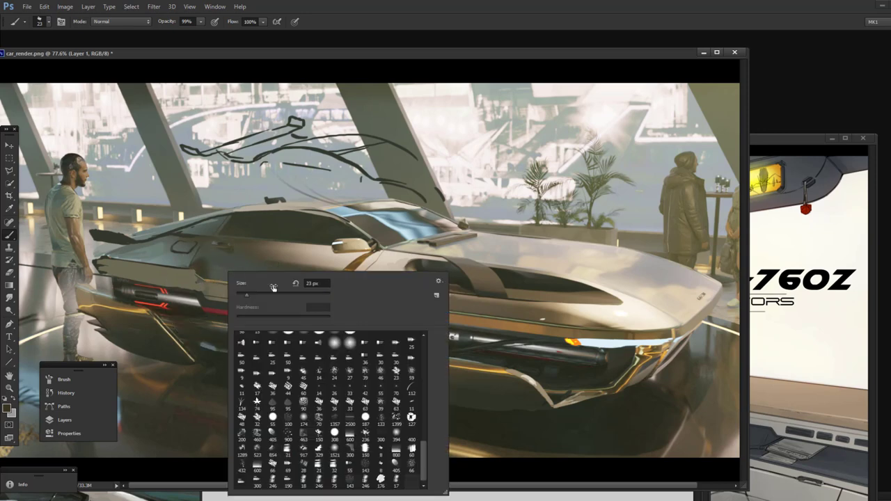
{"action": "left_click", "coordinate": [251, 294]}
{"action": "left_click", "coordinate": [185, 283]}
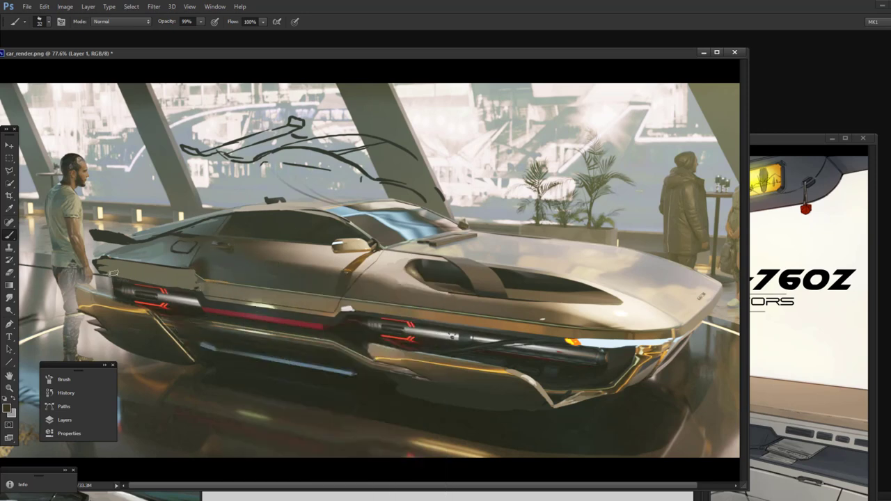
- Set the brush size to 19 px, define the rear flank's lower edge with dark paint, and dismiss the Windows restart notification
{"action": "right_click", "coordinate": [227, 280]}
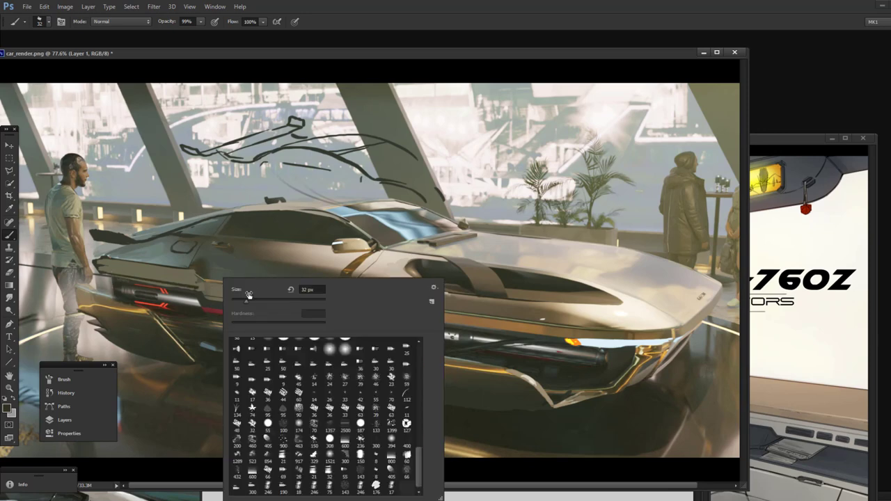
{"action": "left_click_drag", "start_coordinate": [248, 294], "coordinate": [240, 296]}
{"action": "left_click", "coordinate": [208, 297]}
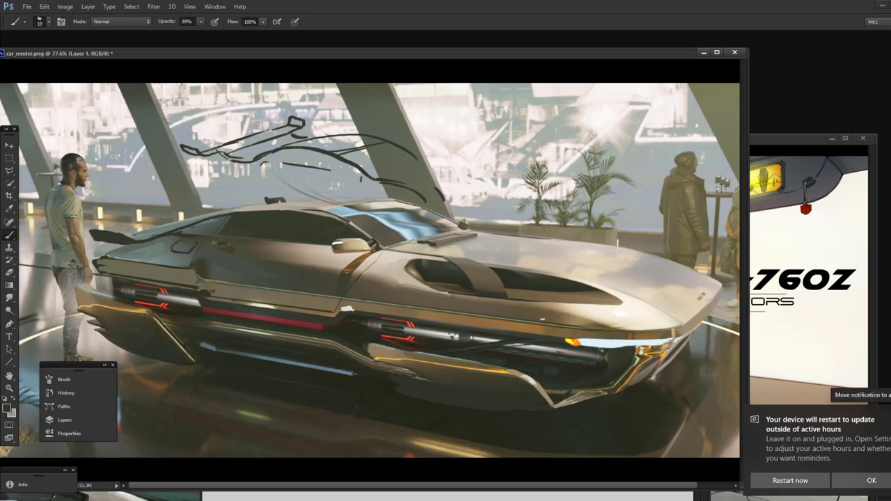
{"action": "left_click", "coordinate": [881, 412]}
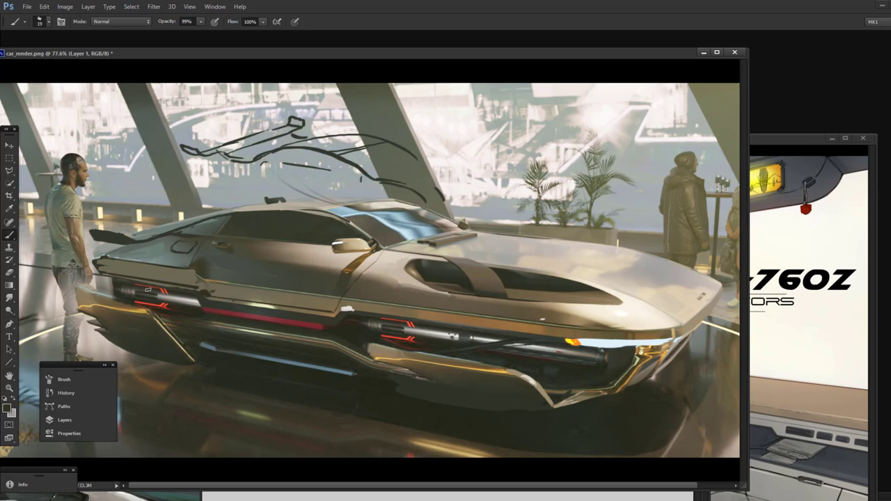
{"action": "left_click", "coordinate": [115, 262], "text": "alt"}
{"action": "left_click_drag", "start_coordinate": [681, 338], "coordinate": [728, 300]}
{"action": "key", "text": "ctrl+z"}
{"action": "left_click_drag", "start_coordinate": [684, 334], "coordinate": [723, 294]}
{"action": "key", "text": "ctrl+z"}
{"action": "mouse_move", "coordinate": [685, 331]}
{"action": "left_mouse_down"}
{"action": "mouse_move", "coordinate": [725, 291]}
{"action": "mouse_move", "coordinate": [677, 342]}
{"action": "left_mouse_up"}
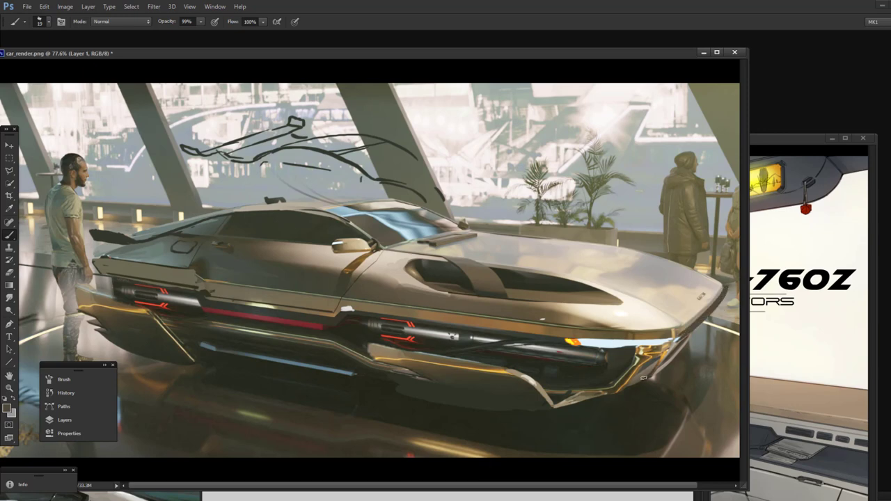
{"action": "key", "text": "ctrl+z"}
- Paint a wider lower lip beneath the nose with sampled body colour and a light highlight along its edge
{"action": "left_click", "coordinate": [642, 374], "text": "alt"}
{"action": "mouse_move", "coordinate": [591, 399]}
{"action": "left_mouse_down"}
{"action": "mouse_move", "coordinate": [667, 375]}
{"action": "mouse_move", "coordinate": [606, 400]}
{"action": "mouse_move", "coordinate": [664, 379]}
{"action": "mouse_move", "coordinate": [609, 396]}
{"action": "mouse_move", "coordinate": [631, 395]}
{"action": "mouse_move", "coordinate": [674, 376]}
{"action": "mouse_move", "coordinate": [660, 385]}
{"action": "mouse_move", "coordinate": [684, 360]}
{"action": "mouse_move", "coordinate": [659, 387]}
{"action": "left_mouse_up"}
{"action": "key", "text": "ctrl+z"}
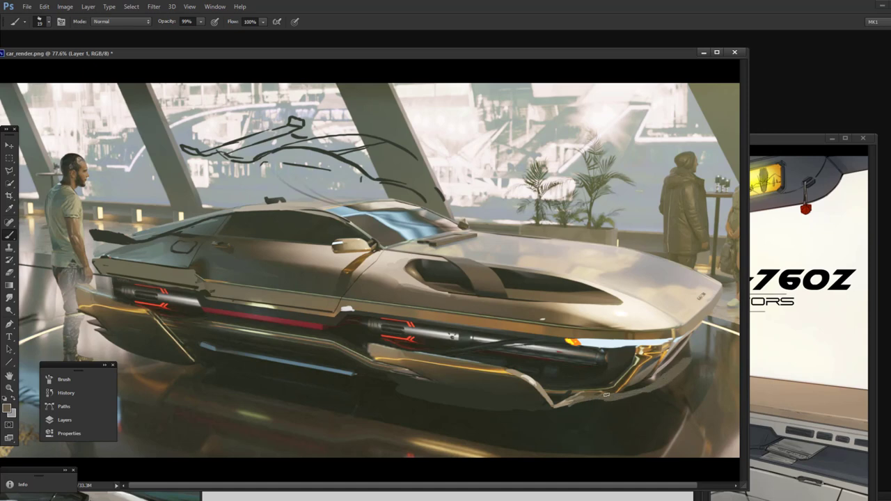
{"action": "left_click_drag", "start_coordinate": [606, 394], "coordinate": [672, 373]}
{"action": "left_click", "coordinate": [697, 306], "text": "alt"}
{"action": "mouse_move", "coordinate": [687, 363]}
{"action": "left_mouse_down"}
{"action": "mouse_move", "coordinate": [657, 388]}
{"action": "mouse_move", "coordinate": [610, 403]}
{"action": "mouse_move", "coordinate": [652, 388]}
{"action": "left_mouse_up"}
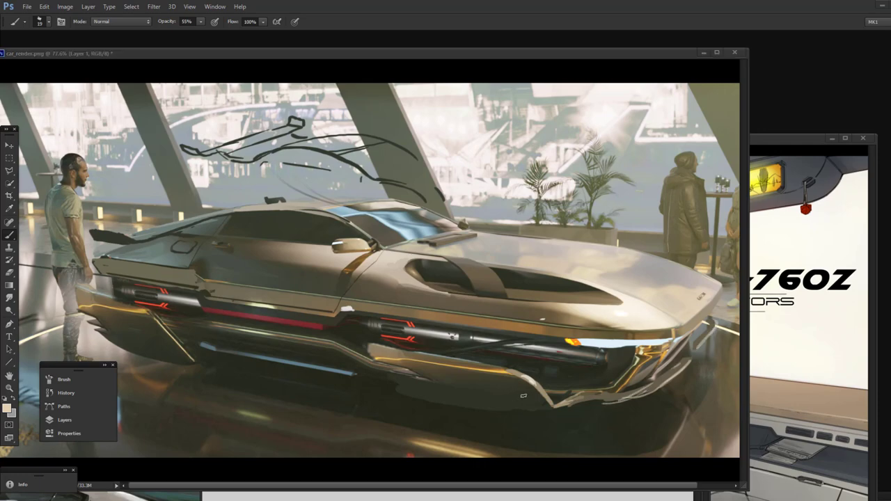
- Darken the recess of the front lower lip with a dark colour sampled from the front fin at 77% brush opacity
{"action": "key", "text": "super"}
{"action": "key", "text": "super"}
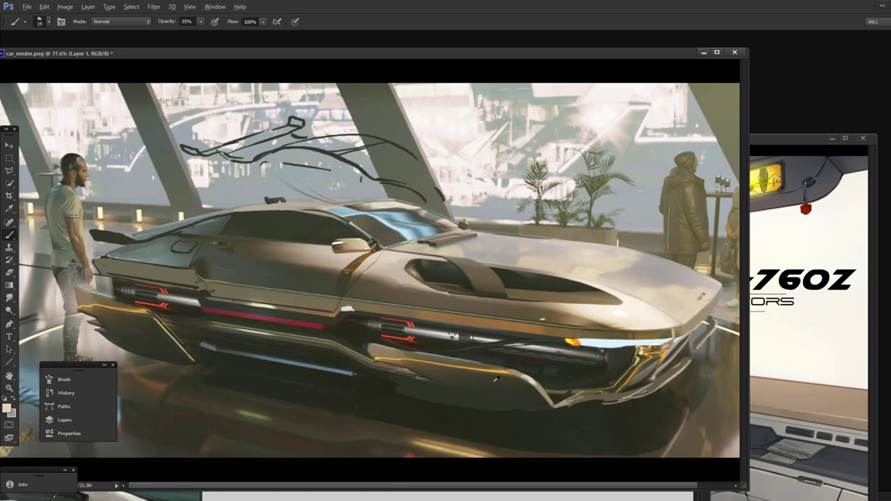
{"action": "left_click", "coordinate": [496, 379], "text": "alt"}
{"action": "key", "text": "7"}
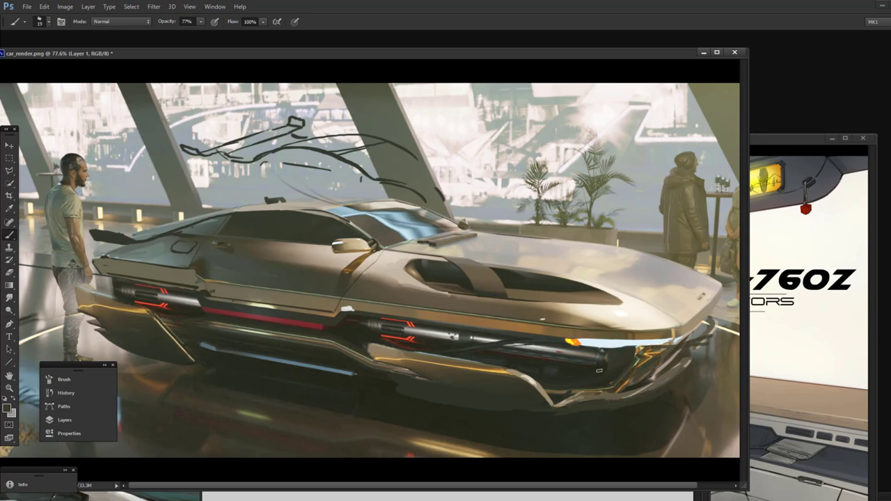
{"action": "key", "text": "ctrl+z"}
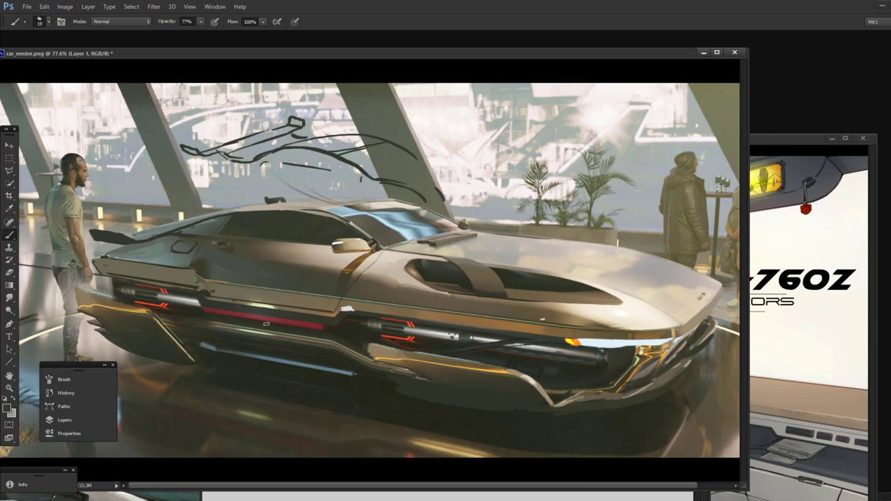
{"action": "left_click", "coordinate": [304, 322], "text": "alt"}
{"action": "left_click_drag", "start_coordinate": [314, 326], "coordinate": [453, 342]}
{"action": "key", "text": "ctrl+z"}
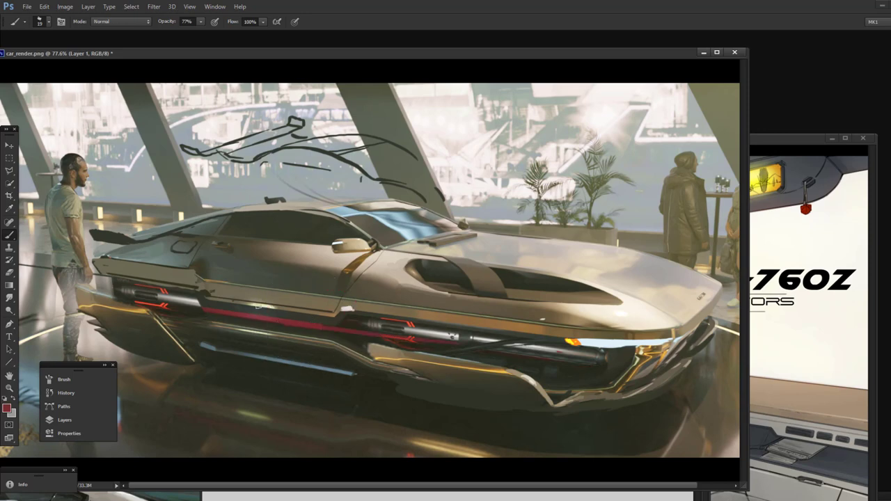
{"action": "key", "text": "ctrl+z"}
- Paint out the red stripe along the car's side with a sampled dark brown at 88% brush opacity
{"action": "left_click", "coordinate": [330, 318], "text": "alt"}
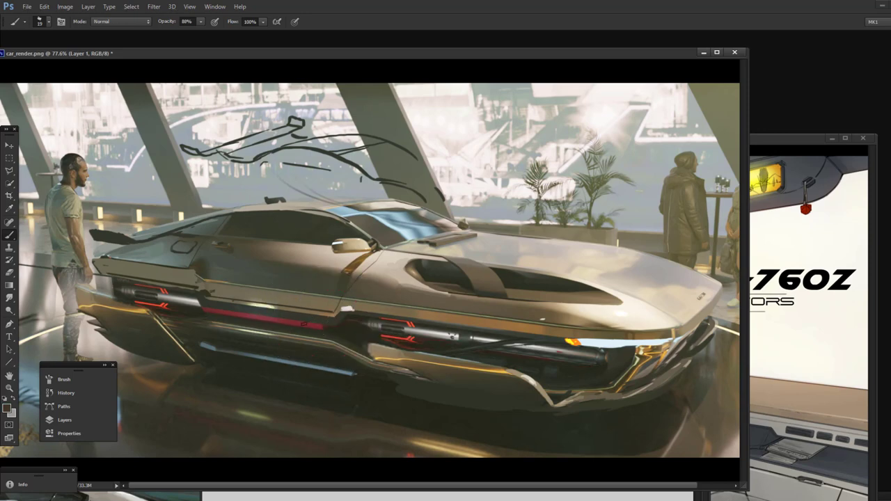
{"action": "left_click_drag", "start_coordinate": [302, 322], "coordinate": [220, 313]}
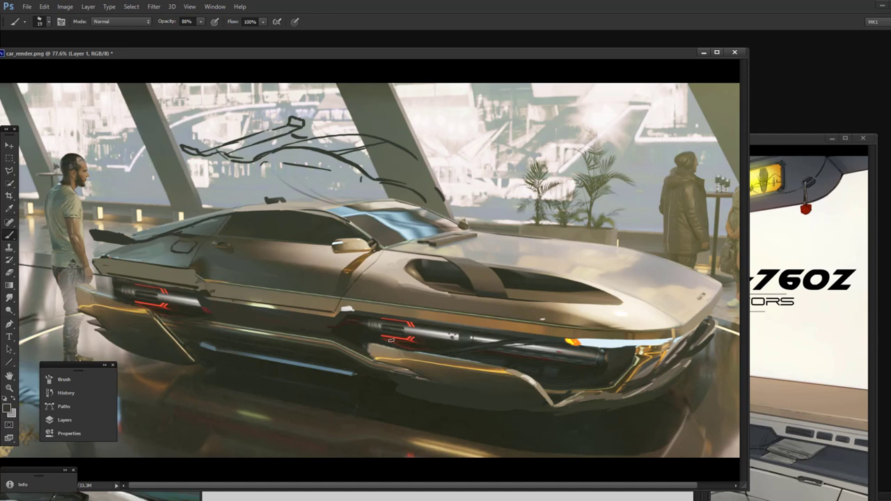
{"action": "key", "text": "alt"}
{"action": "key", "text": "alt"}
- Repaint the rear underside of the front lower fin with a colour sampled from the rear lower fin
{"action": "mouse_move", "coordinate": [151, 274]}
{"action": "left_mouse_down"}
{"action": "mouse_move", "coordinate": [613, 359]}
{"action": "mouse_move", "coordinate": [417, 272]}
{"action": "mouse_move", "coordinate": [195, 253]}
{"action": "left_mouse_up"}
{"action": "key", "text": "ctrl+z"}
{"action": "left_click", "coordinate": [102, 325], "text": "alt"}
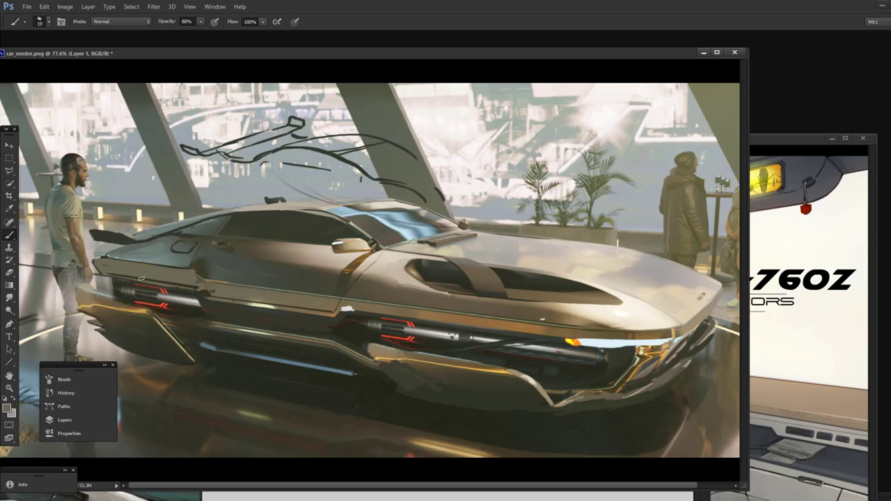
- Blend the rear flank panel above the rear engine with strokes of sampled body colour
{"action": "mouse_move", "coordinate": [142, 278]}
{"action": "left_mouse_down"}
{"action": "mouse_move", "coordinate": [111, 274]}
{"action": "mouse_move", "coordinate": [112, 253]}
{"action": "mouse_move", "coordinate": [179, 266]}
{"action": "left_mouse_up"}
{"action": "left_click", "coordinate": [117, 253], "text": "alt"}
{"action": "left_click_drag", "start_coordinate": [125, 260], "coordinate": [190, 268]}
{"action": "left_click", "coordinate": [484, 382], "text": "alt"}
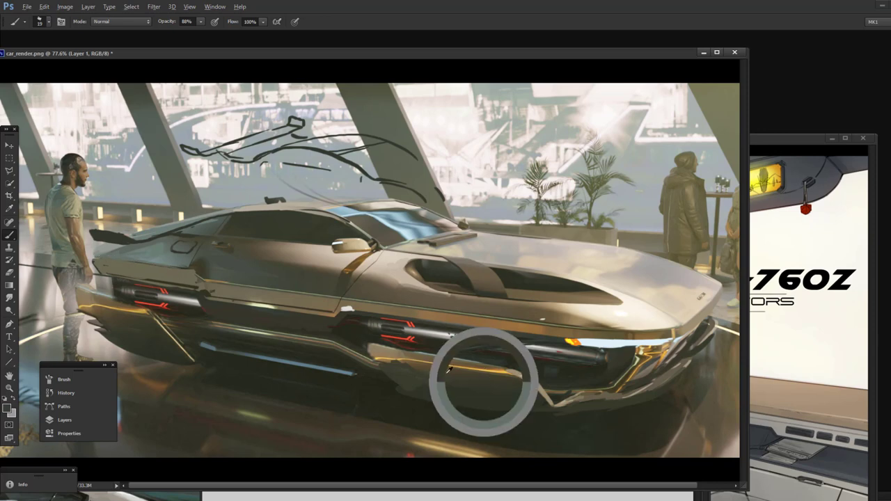
- Blend the side surface of the front lower fin with sampled colour, reducing the brush opacity to 22%
{"action": "key", "text": "3"}
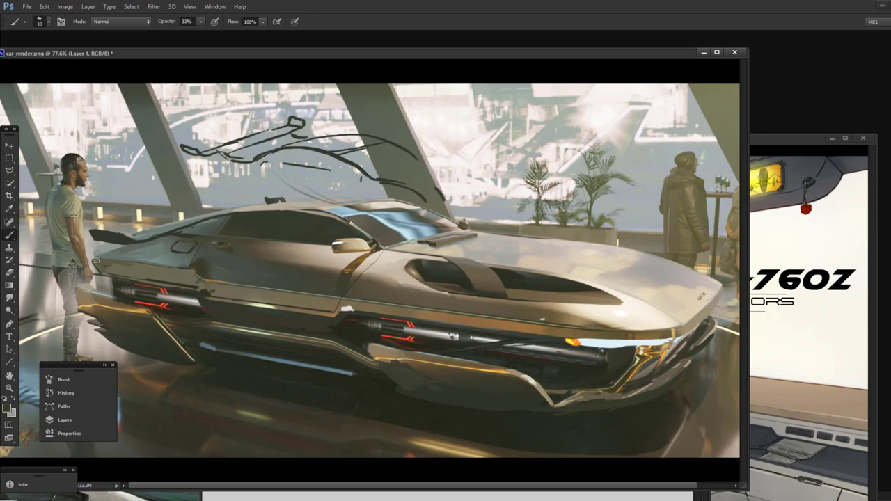
{"action": "key", "text": "2"}
{"action": "key", "text": "2"}
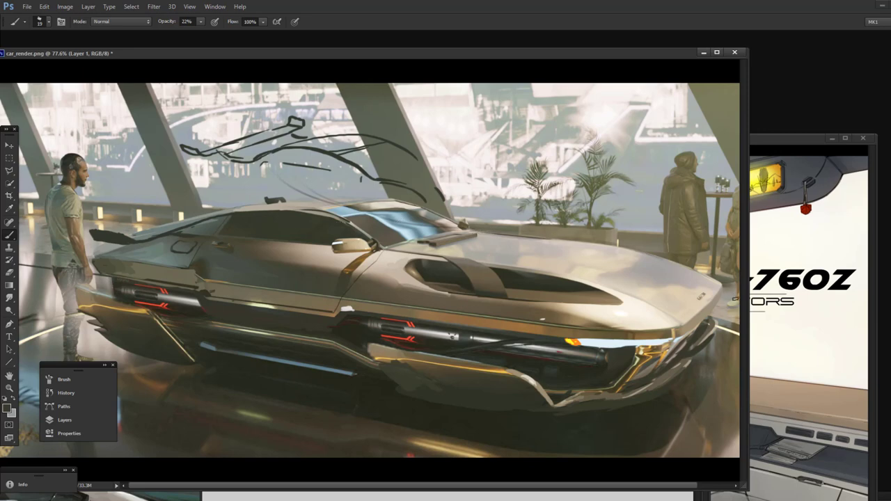
- Flip the canvas horizontally to check the whole car's proportions in mirror view
{"action": "left_click", "coordinate": [9, 388]}
{"action": "left_click_drag", "start_coordinate": [459, 306], "coordinate": [376, 305]}
{"action": "key", "text": "ctrl+shift+h"}
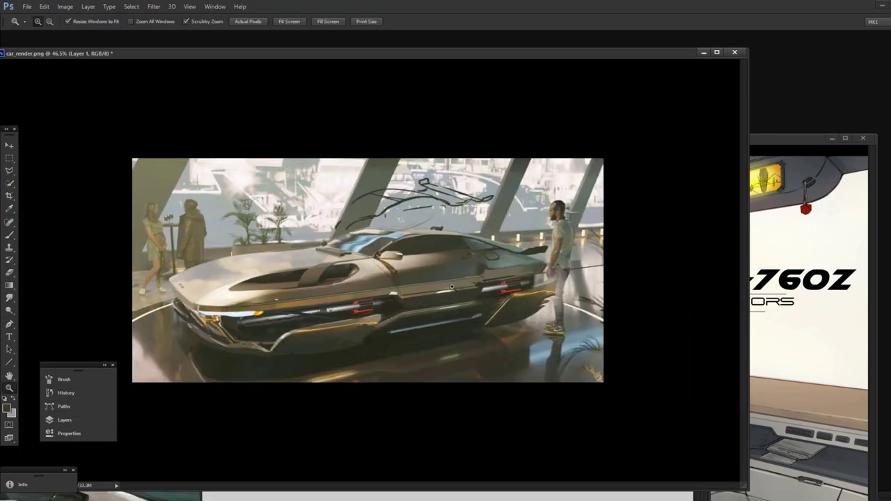
{"action": "left_click_drag", "start_coordinate": [491, 269], "coordinate": [530, 268]}
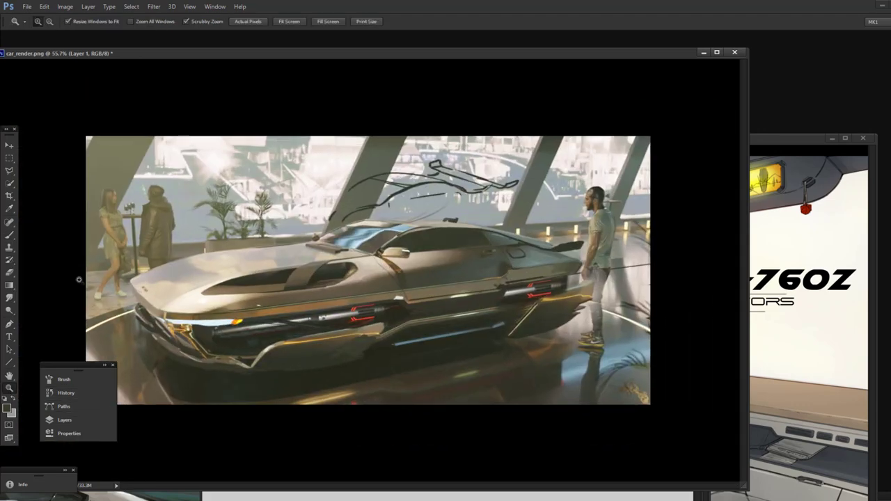
- Merge a copy of the visible layers into a new layer, then copy the car's lassoed rear section onto its own layer
{"action": "left_click", "coordinate": [69, 421]}
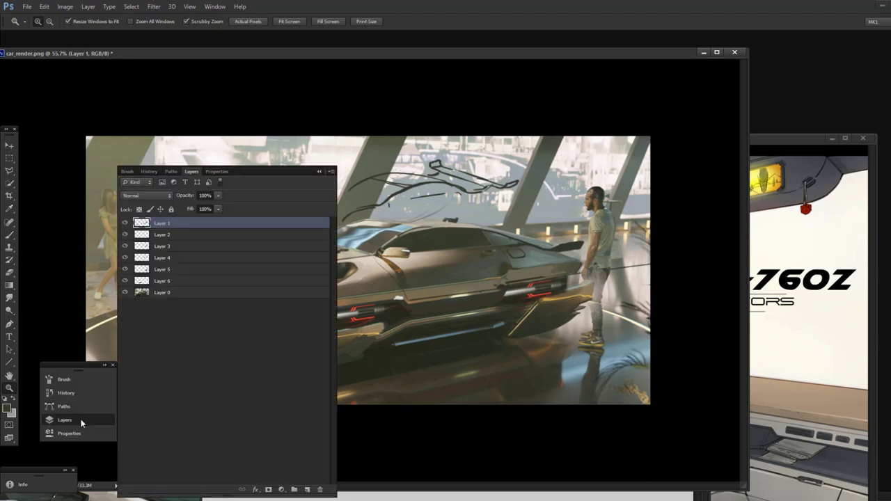
{"action": "left_click", "coordinate": [320, 179]}
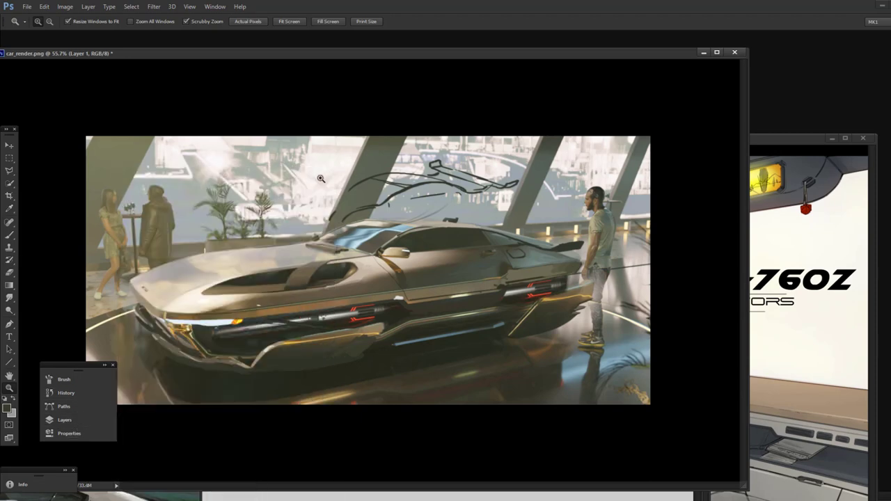
{"action": "left_click", "coordinate": [9, 171]}
{"action": "left_click", "coordinate": [518, 222]}
{"action": "left_click", "coordinate": [480, 219]}
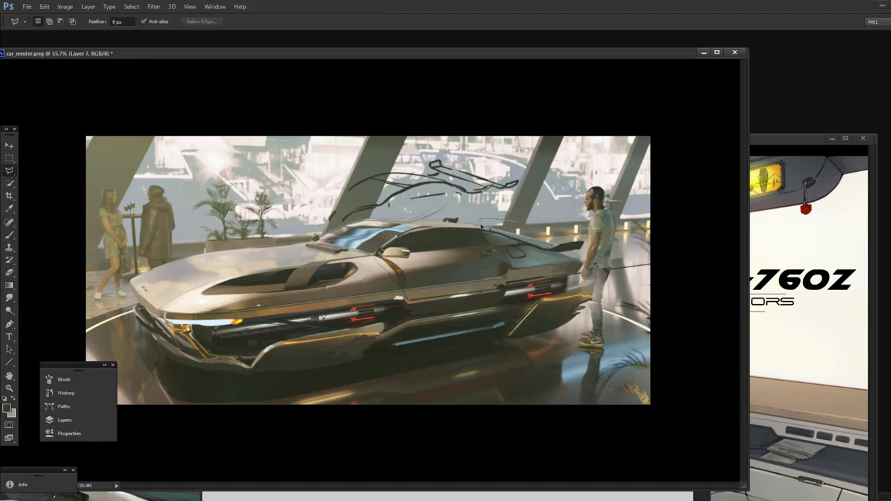
{"action": "left_click", "coordinate": [486, 231]}
{"action": "left_click", "coordinate": [508, 260]}
{"action": "left_click", "coordinate": [495, 357]}
{"action": "left_click", "coordinate": [528, 366]}
{"action": "left_click", "coordinate": [606, 315]}
{"action": "left_click", "coordinate": [614, 273]}
{"action": "left_click", "coordinate": [582, 220]}
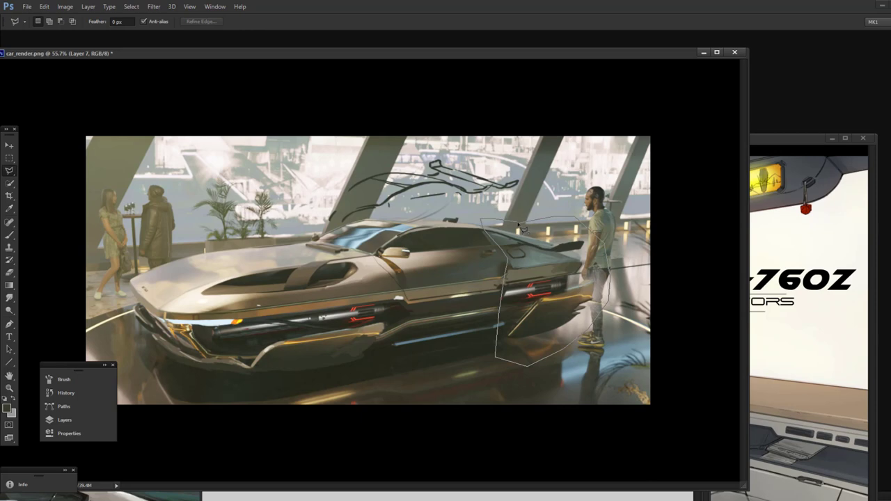
{"action": "left_click", "coordinate": [521, 224]}
{"action": "key", "text": "ctrl+j"}
- Lengthen the copied rear section to 126.17% width with a -2.11° vertical skew and nudge it forward to line up with the body
{"action": "key", "text": "ctrl+t"}
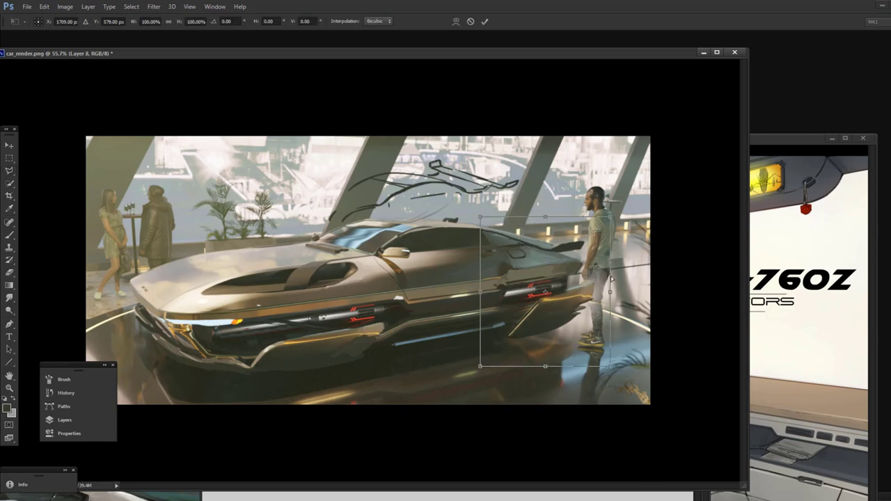
{"action": "left_click_drag", "start_coordinate": [613, 293], "coordinate": [641, 284]}
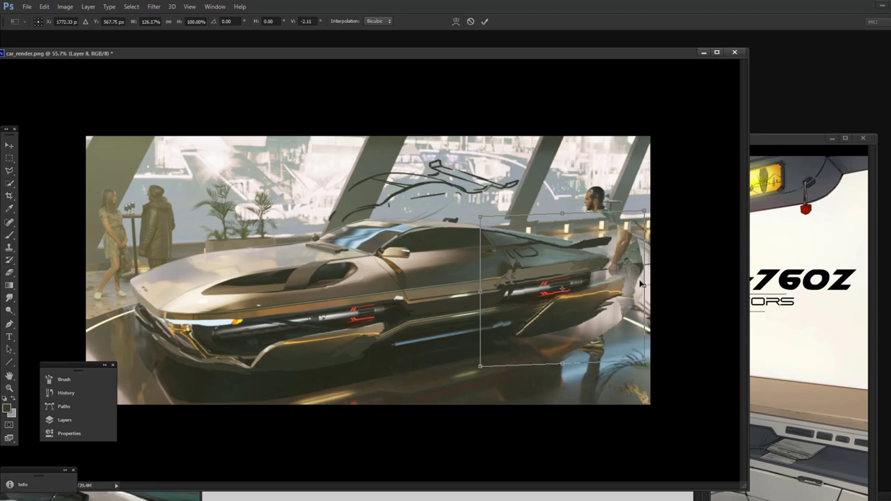
{"action": "key", "text": "Left"}
{"action": "key", "text": "Left"}
{"action": "key", "text": "Left"}
{"action": "key", "text": "Left"}
{"action": "key", "text": "Left"}
{"action": "key", "text": "Left"}
{"action": "key", "text": "Left"}
{"action": "key", "text": "Left"}
{"action": "key", "text": "Left"}
{"action": "key", "text": "Left"}
{"action": "key", "text": "Down"}
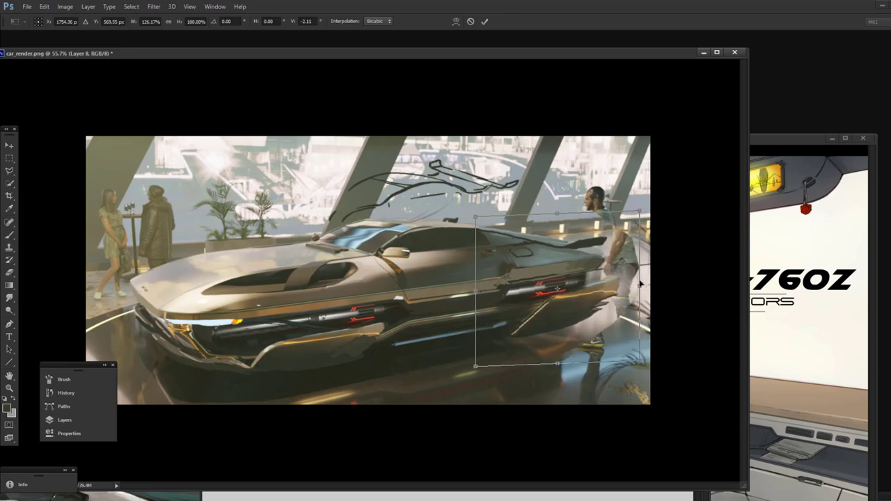
{"action": "key", "text": "Return"}
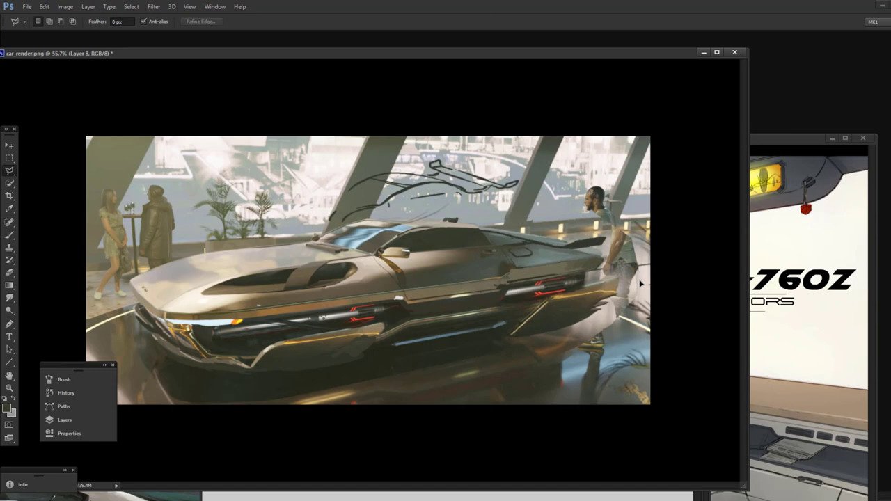
- Touch up the front fin's underside and paint a light edge along the lower side sill with sampled colours at 77% brush opacity
{"action": "key", "text": "b"}
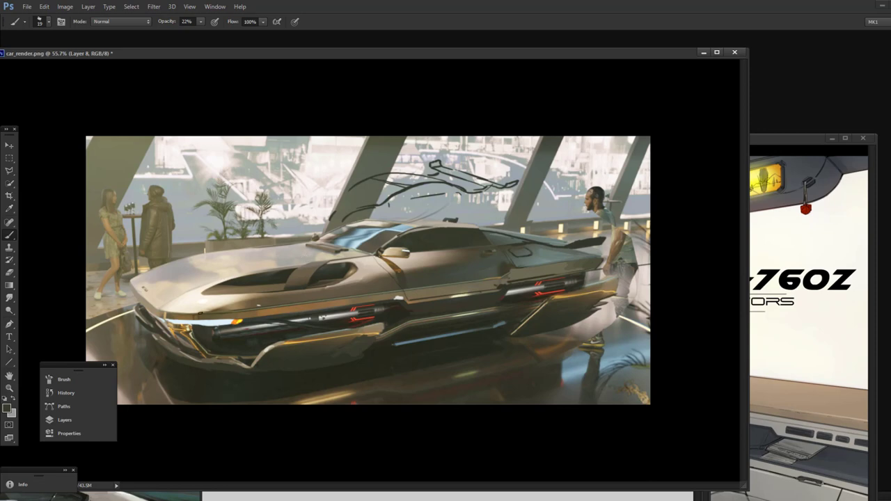
{"action": "left_click", "coordinate": [241, 361], "text": "alt"}
{"action": "left_click", "coordinate": [239, 365], "text": "alt"}
{"action": "left_click_drag", "start_coordinate": [252, 370], "coordinate": [284, 381]}
{"action": "left_click", "coordinate": [219, 358], "text": "alt"}
{"action": "left_click", "coordinate": [251, 362], "text": "alt"}
{"action": "left_click", "coordinate": [238, 364], "text": "alt"}
{"action": "left_click_drag", "start_coordinate": [514, 333], "coordinate": [472, 334]}
{"action": "left_click_drag", "start_coordinate": [373, 352], "coordinate": [489, 333]}
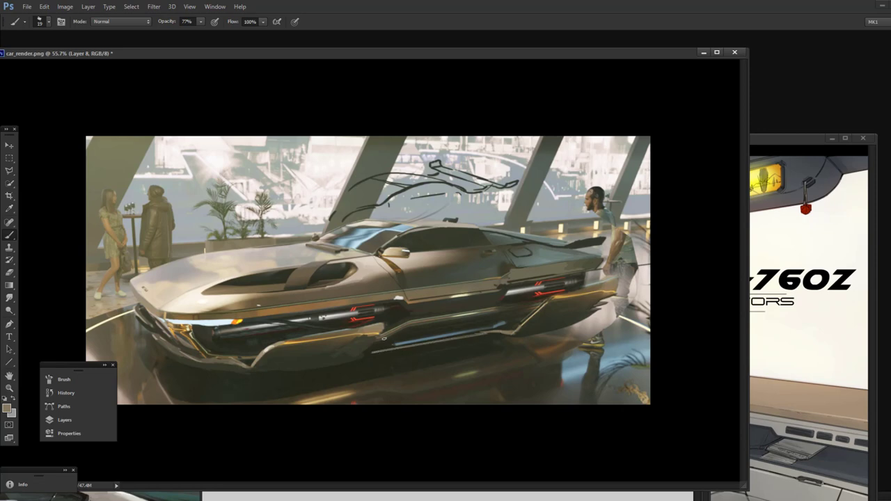
{"action": "left_click_drag", "start_coordinate": [388, 347], "coordinate": [370, 351]}
- Refine the lower sill, front fin and rear bodywork with sampled colours at 66% brush opacity
{"action": "left_click", "coordinate": [276, 367], "text": "alt"}
{"action": "left_click", "coordinate": [265, 352], "text": "alt"}
{"action": "key", "text": "6"}
{"action": "key", "text": "6"}
{"action": "left_click", "coordinate": [279, 308], "text": "alt"}
{"action": "left_click", "coordinate": [579, 263], "text": "alt"}
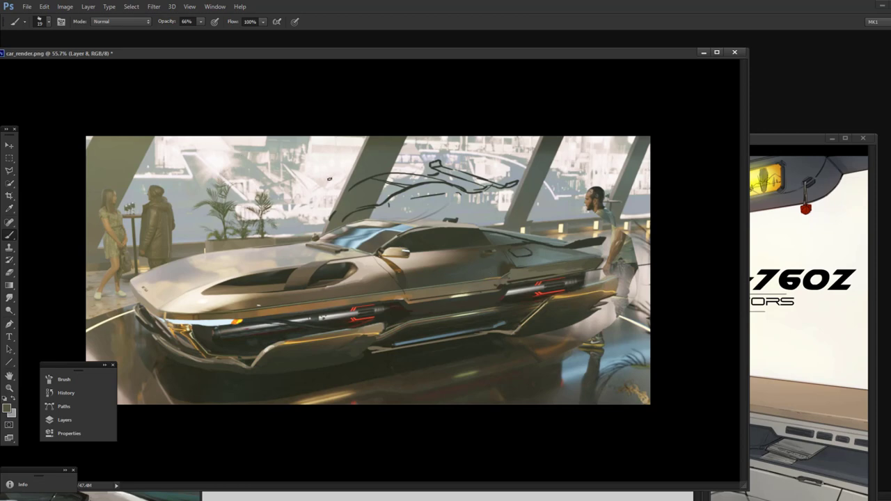
{"action": "left_click", "coordinate": [550, 241], "text": "alt"}
- Move the car render window aside and bring the interior.jpg window to the centre of the workspace
{"action": "left_click_drag", "start_coordinate": [324, 56], "coordinate": [265, 56]}
{"action": "left_click_drag", "start_coordinate": [763, 146], "coordinate": [619, 44]}
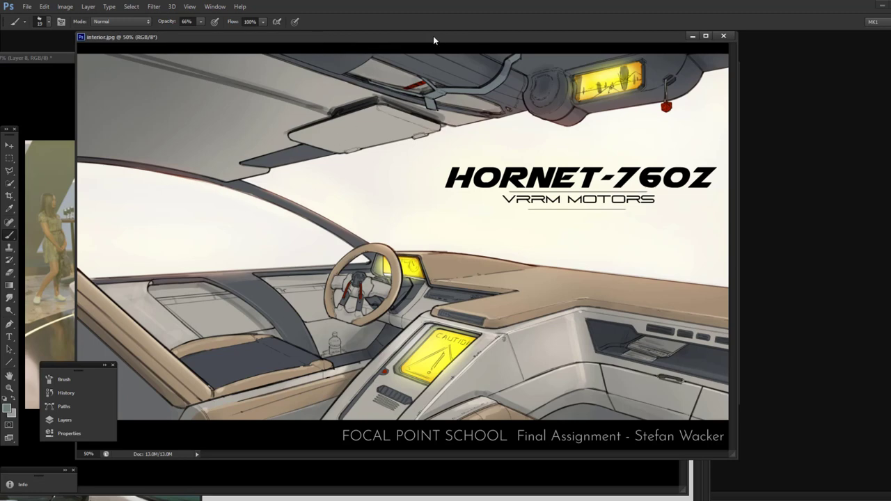
{"action": "left_click_drag", "start_coordinate": [434, 35], "coordinate": [447, 53]}
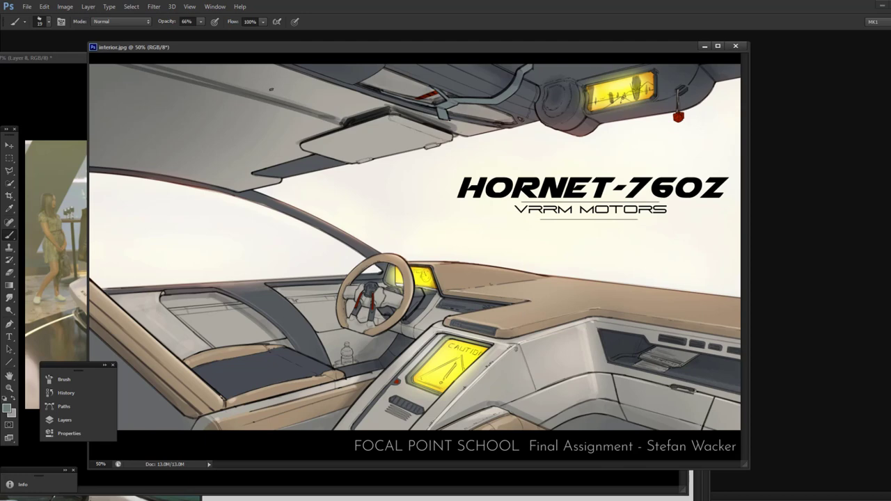
{"action": "left_click_drag", "start_coordinate": [281, 51], "coordinate": [308, 55]}
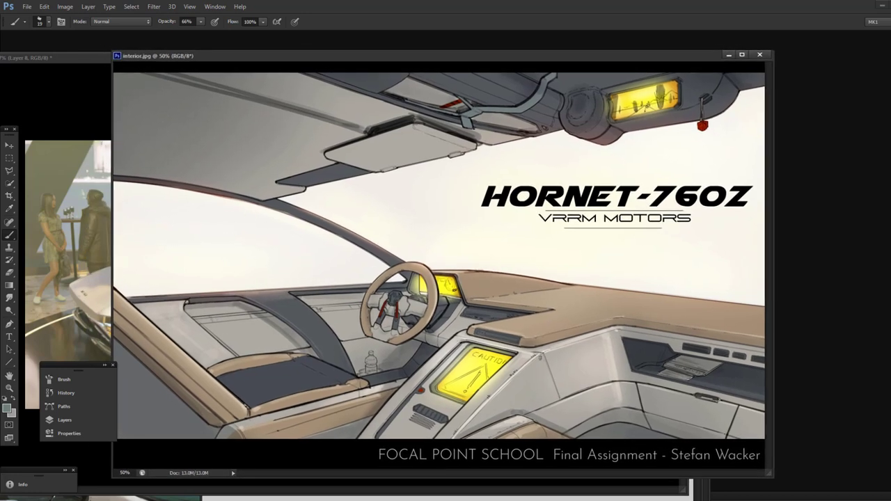